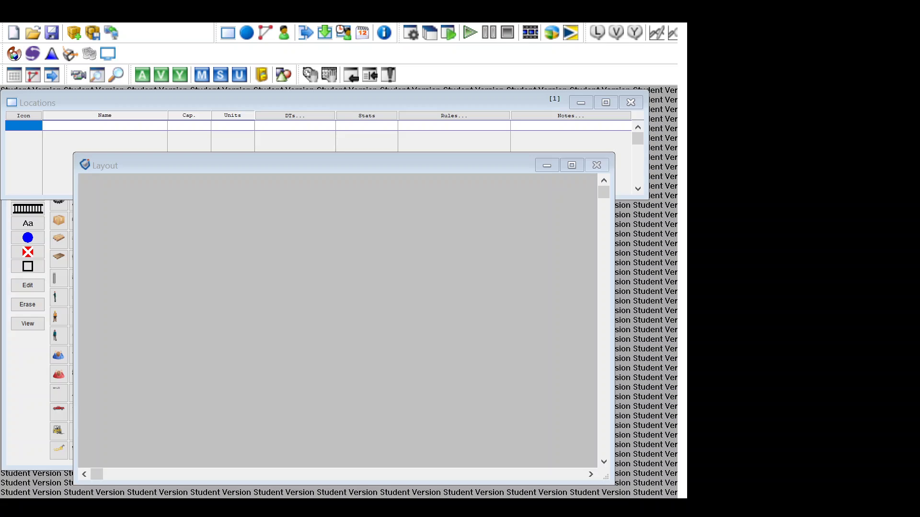
- Place a counter as a new location in the upper part of the layout and shrink it to five digits
{"action": "left_click", "coordinate": [469, 370]}
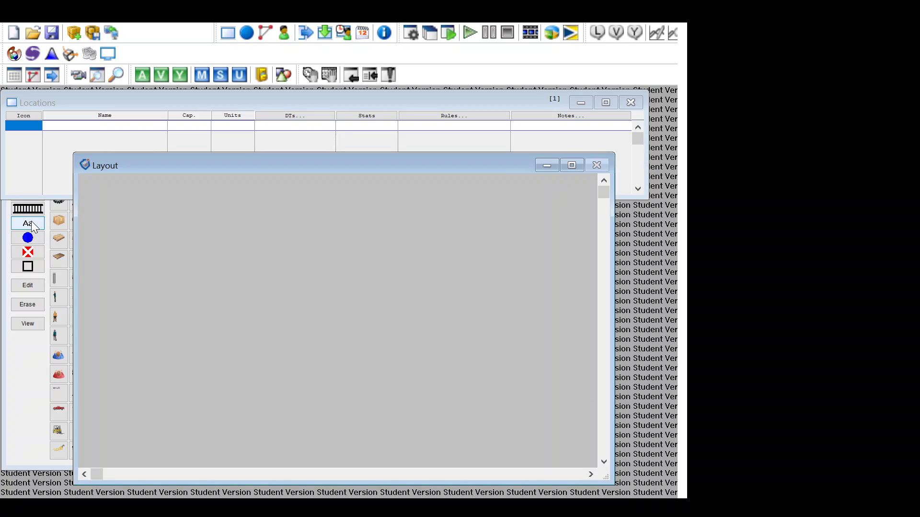
{"action": "left_click", "coordinate": [24, 349]}
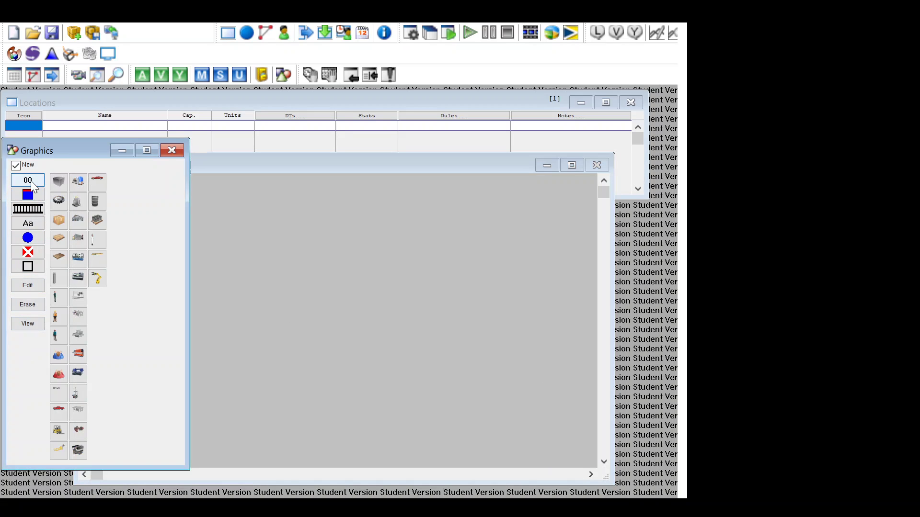
{"action": "left_click", "coordinate": [200, 211]}
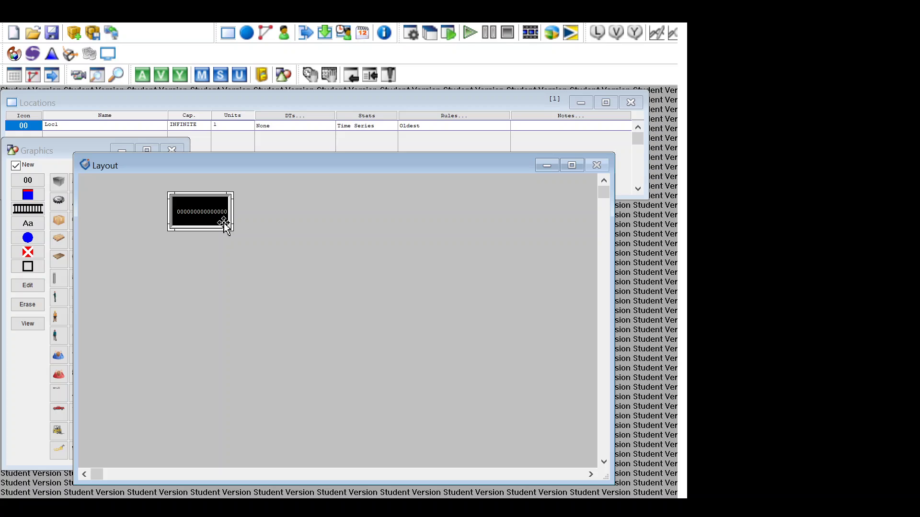
{"action": "left_click_drag", "start_coordinate": [230, 229], "coordinate": [196, 223]}
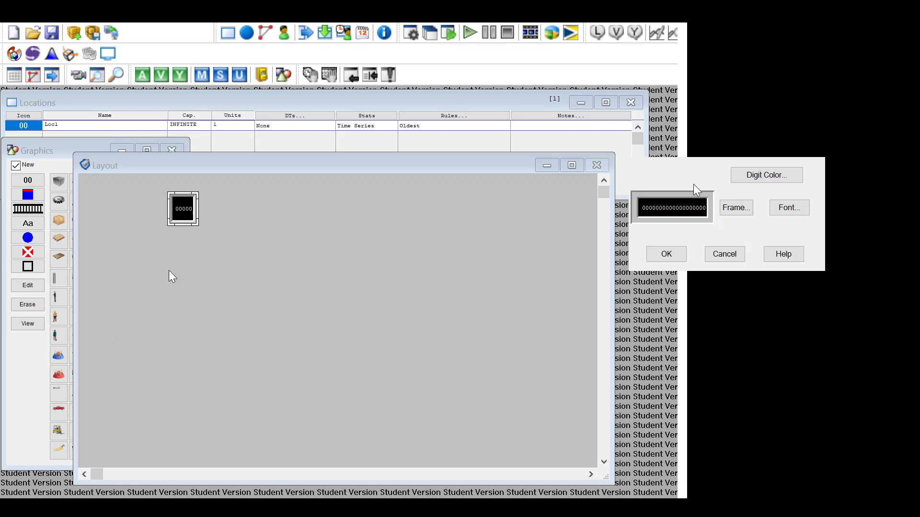
- Change the counter's background to white and its digits to black
{"action": "left_click", "coordinate": [698, 260]}
{"action": "left_click", "coordinate": [770, 175]}
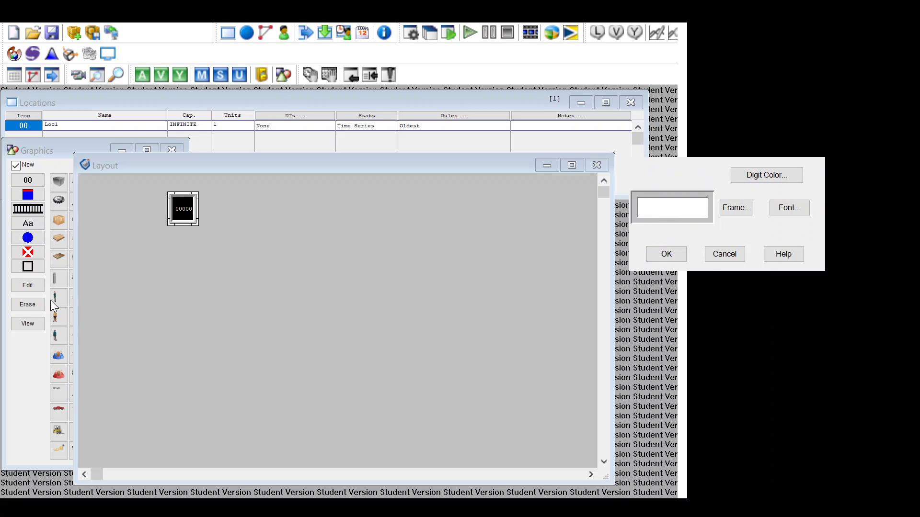
{"action": "left_click", "coordinate": [44, 389]}
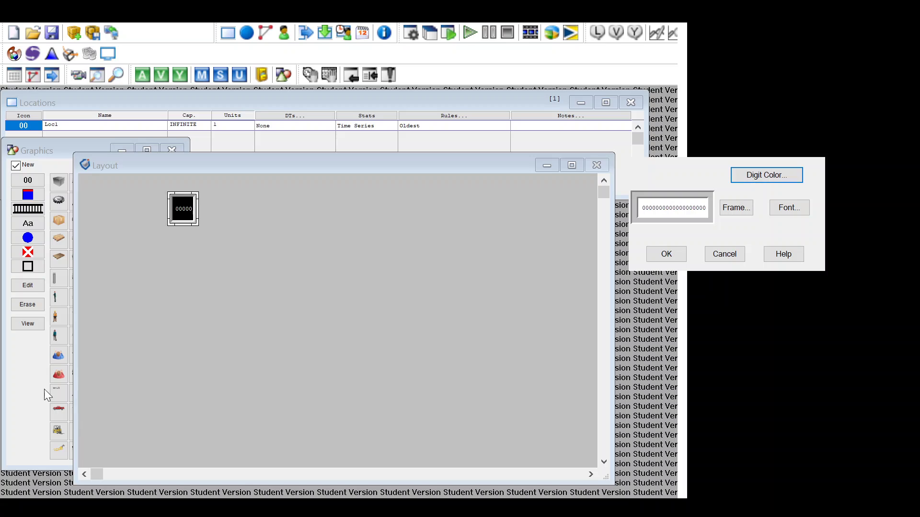
{"action": "left_click", "coordinate": [666, 258]}
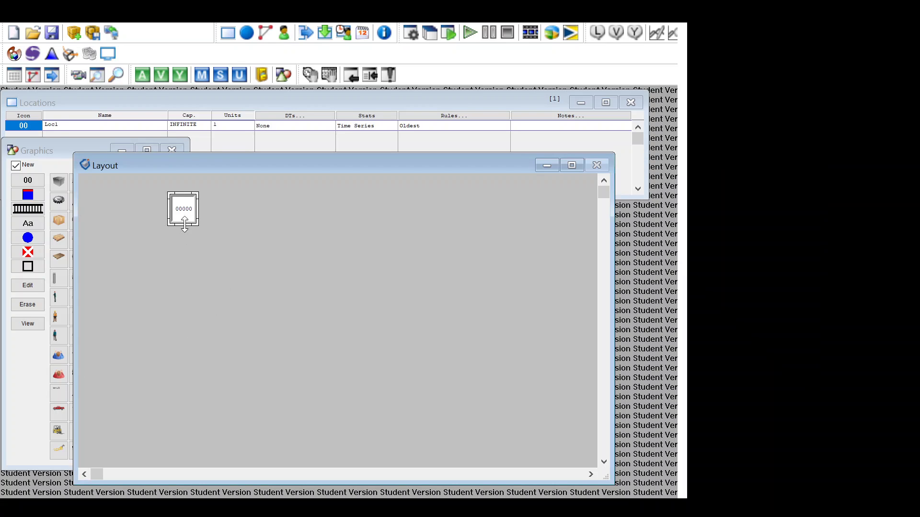
- Rename the first location as Refrigerator
{"action": "left_click", "coordinate": [113, 127]}
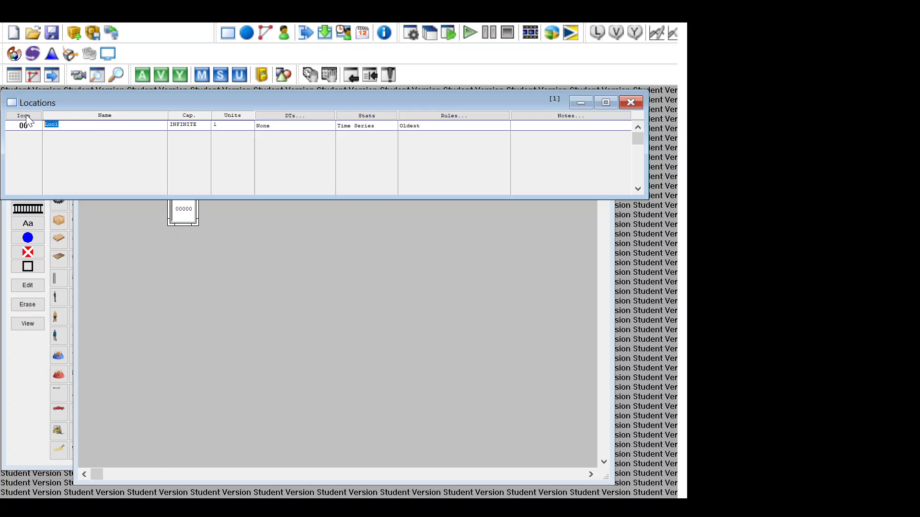
{"action": "type", "text": "Refrigi"}
{"action": "type", "text": "rator"}
{"action": "key", "text": "Return"}
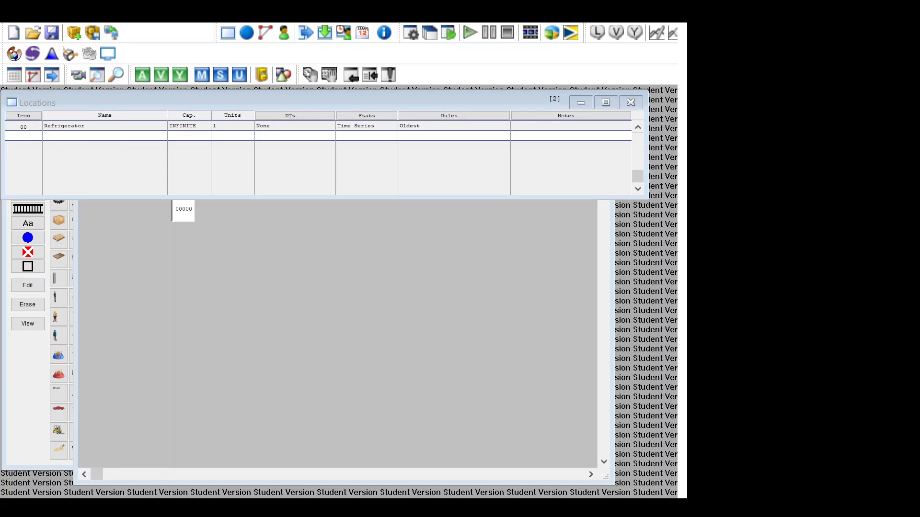
- Add a second counter location and position it level with the Refrigerator counter, further along the layout
{"action": "left_click", "coordinate": [54, 263]}
{"action": "left_click", "coordinate": [39, 213]}
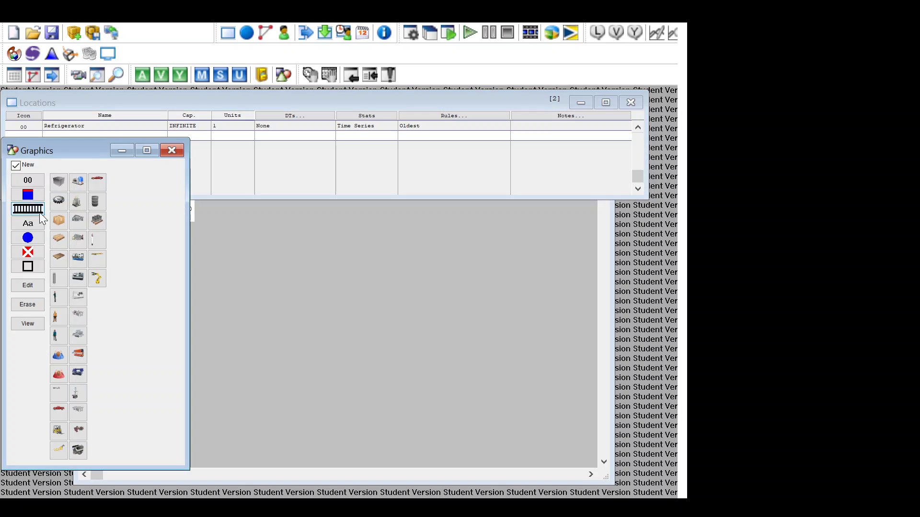
{"action": "left_click", "coordinate": [253, 231]}
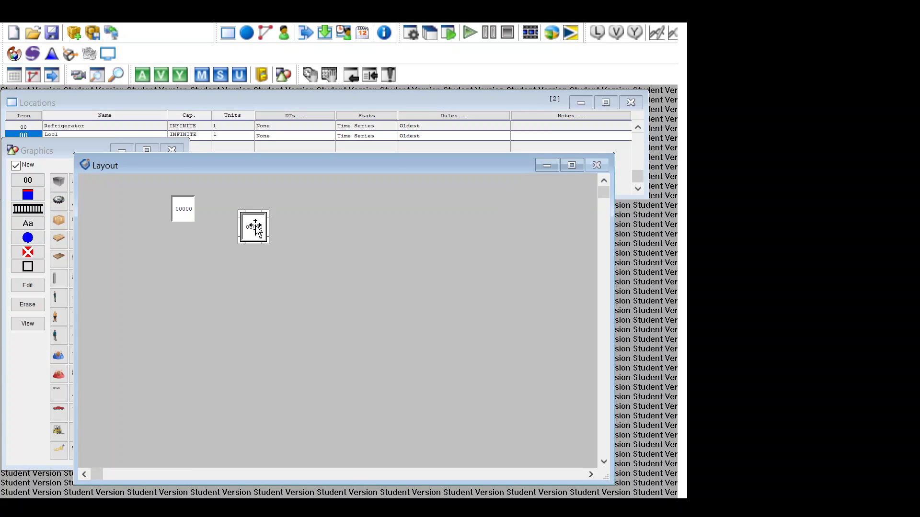
{"action": "left_click_drag", "start_coordinate": [253, 226], "coordinate": [294, 211]}
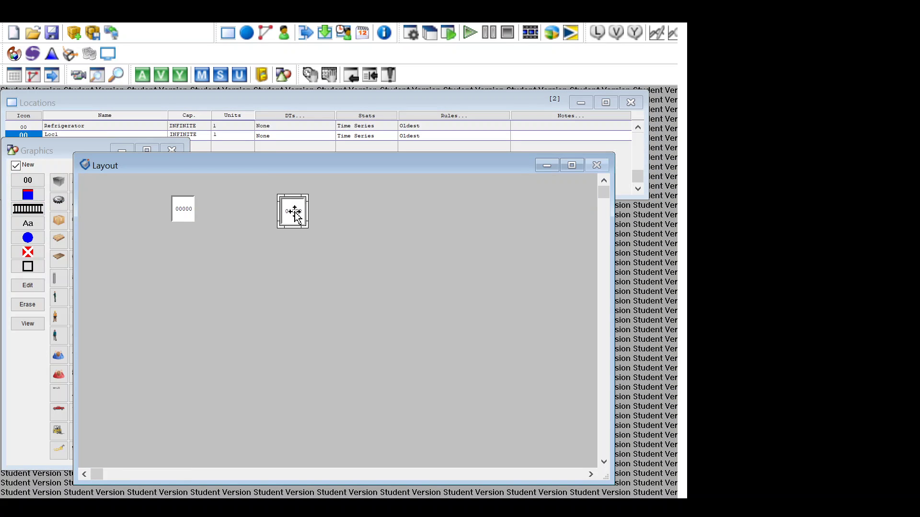
- Rename the second counter location as Cafeteria
{"action": "key", "text": "Escape"}
{"action": "left_click", "coordinate": [115, 135]}
{"action": "left_click", "coordinate": [113, 134]}
{"action": "type", "text": "C"}
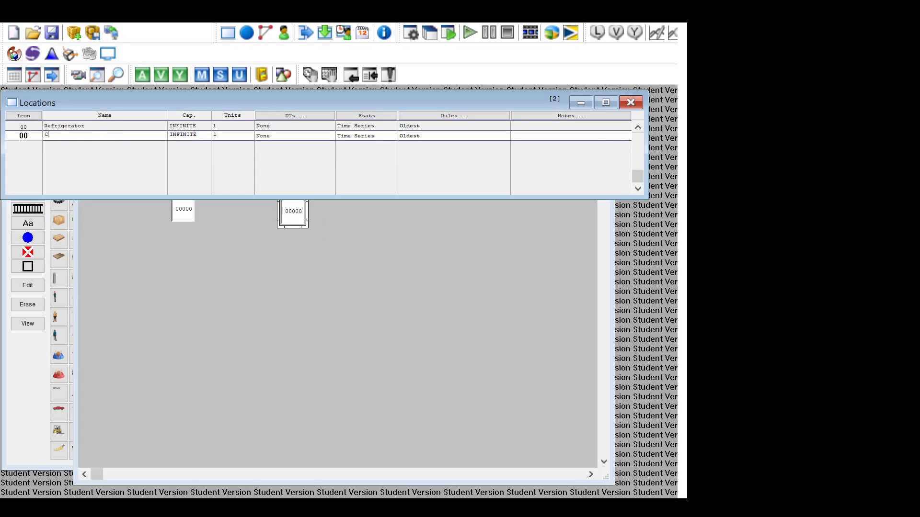
{"action": "type", "text": "ontainer"}
{"action": "key", "text": "Return"}
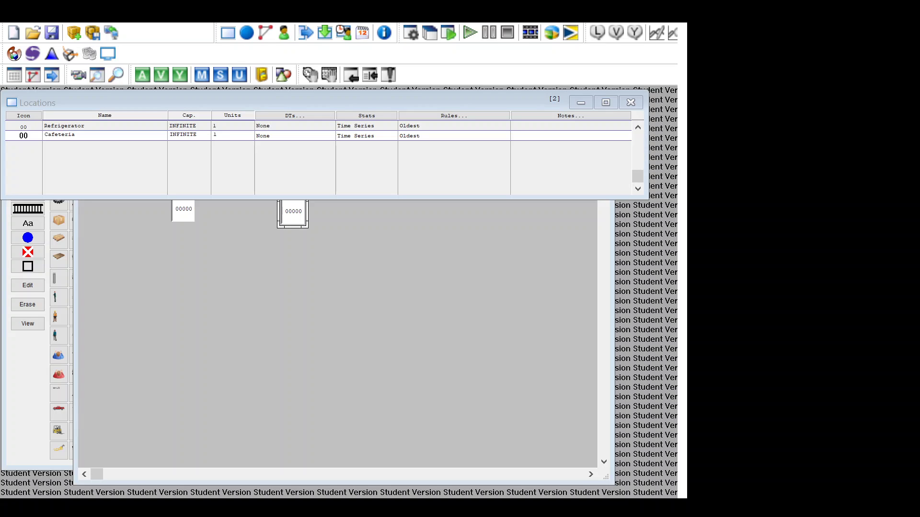
{"action": "left_click", "coordinate": [319, 254]}
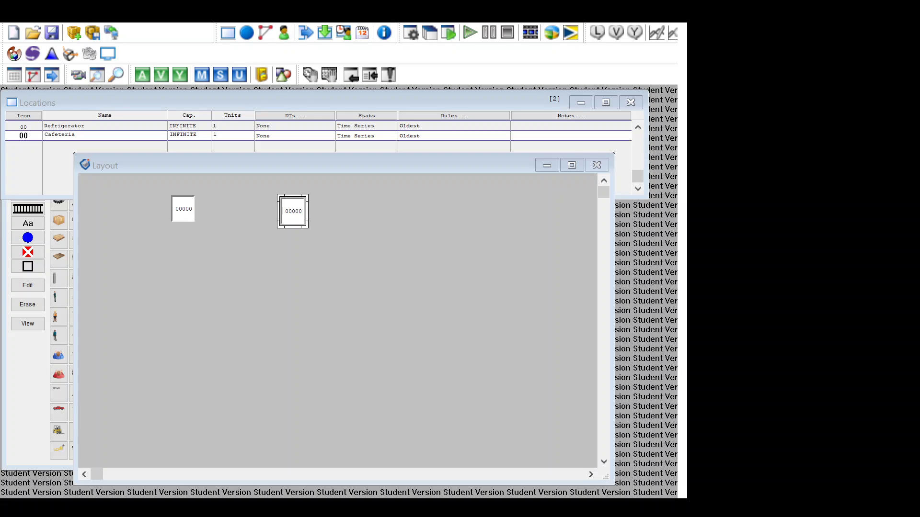
- Add a third counter location beyond the Cafeteria counter and name it Lunch_Line
{"action": "key", "text": "alt+Tab"}
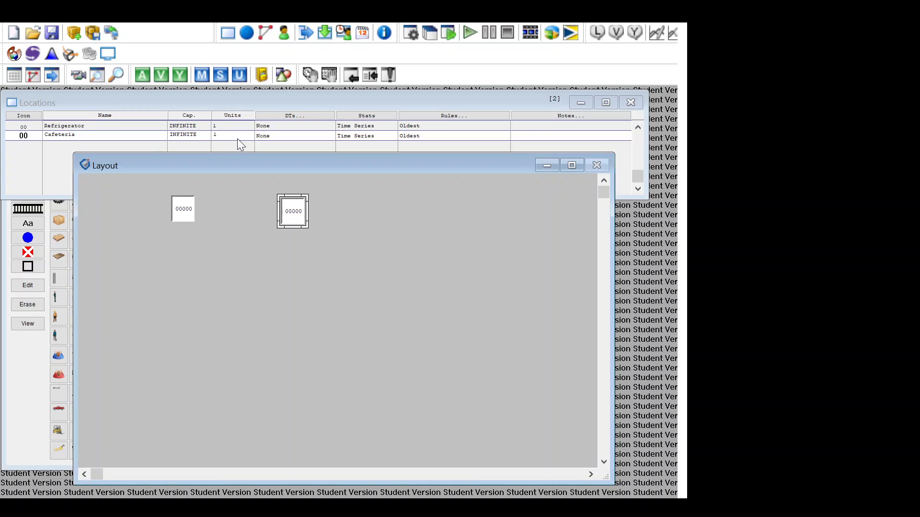
{"action": "left_click", "coordinate": [33, 340]}
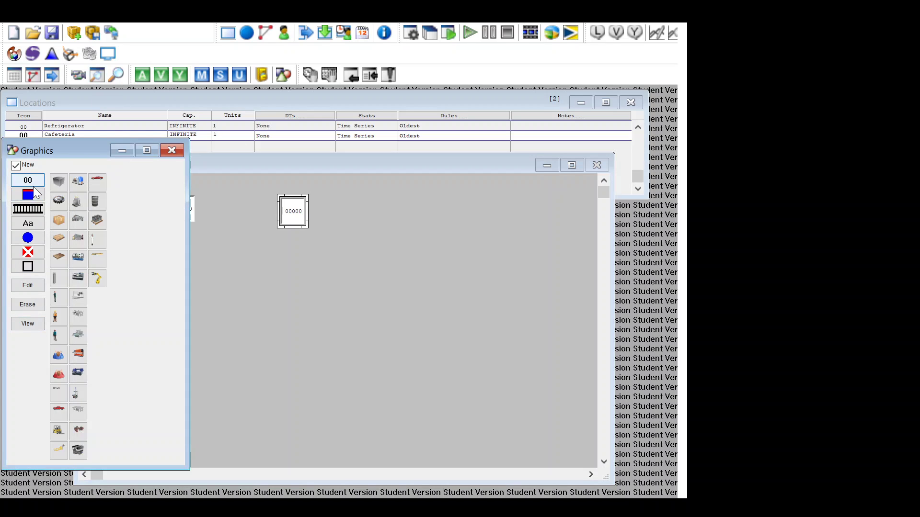
{"action": "left_click", "coordinate": [401, 238]}
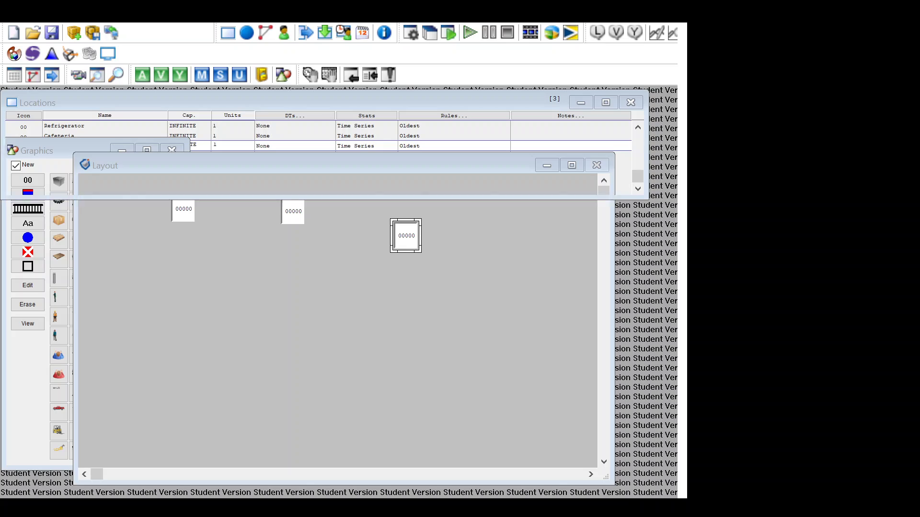
{"action": "left_click", "coordinate": [154, 137]}
{"action": "left_click", "coordinate": [122, 149]}
{"action": "left_click", "coordinate": [88, 145]}
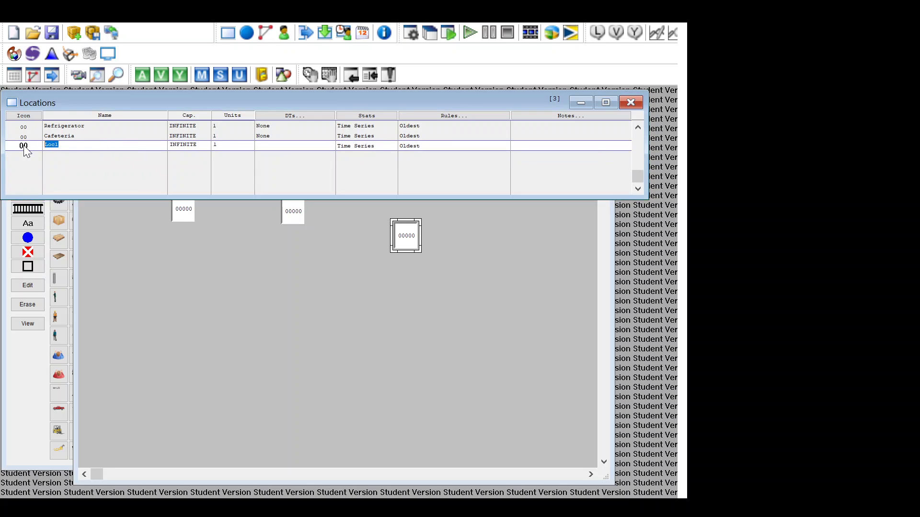
{"action": "type", "text": "Lunch_Line"}
- Add a location with the grey box graphic directly beside the Refrigerator counter
{"action": "left_click", "coordinate": [19, 360]}
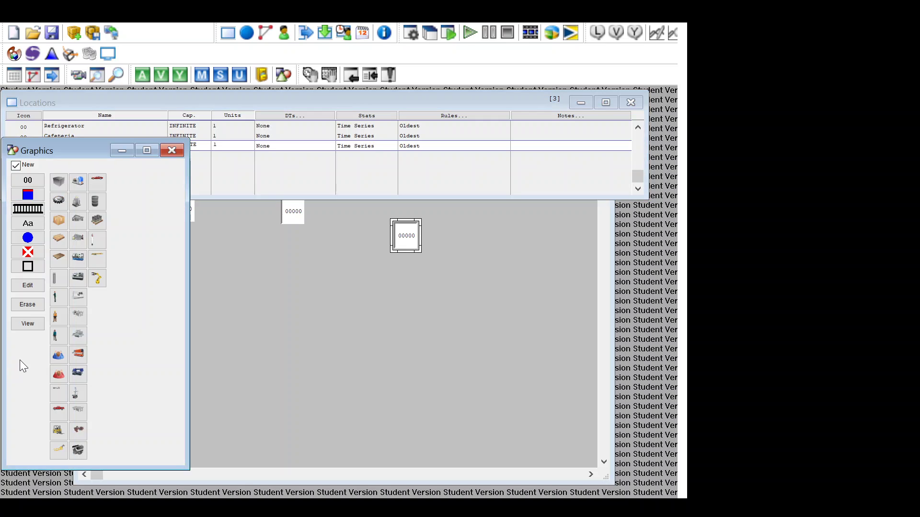
{"action": "left_click", "coordinate": [209, 213]}
{"action": "mouse_move", "coordinate": [215, 216]}
{"action": "left_mouse_down"}
{"action": "mouse_move", "coordinate": [230, 229]}
{"action": "mouse_move", "coordinate": [220, 209]}
{"action": "left_mouse_up"}
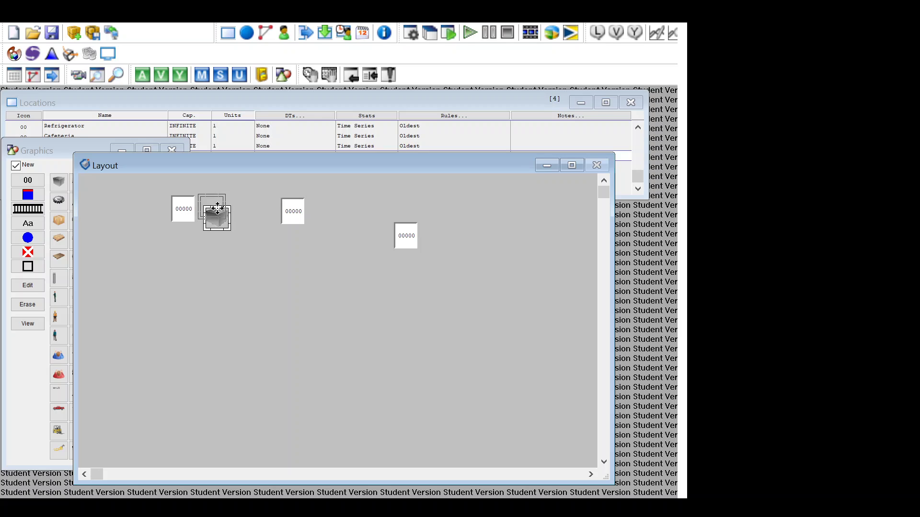
{"action": "key", "text": "alt+Tab"}
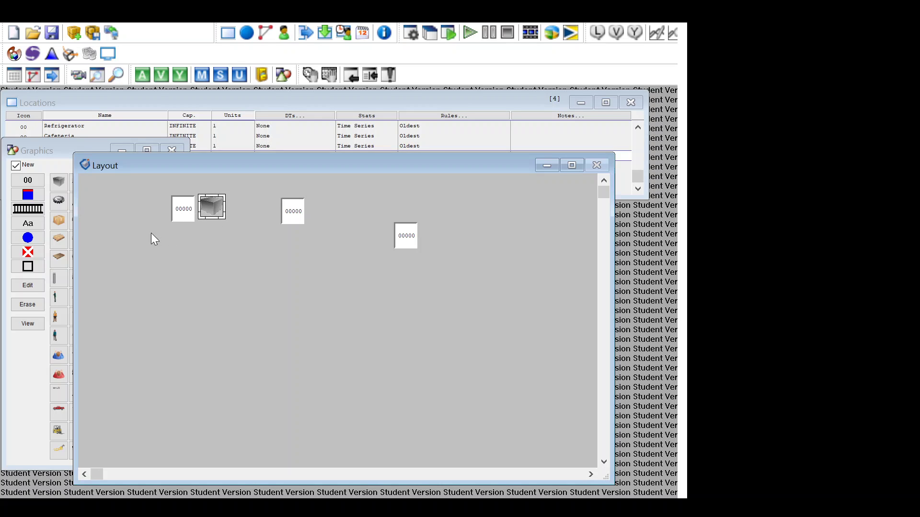
- Add a location with the orange-vested worker graphic and move it beside the Cafeteria counter
{"action": "left_click", "coordinate": [35, 364]}
{"action": "key", "text": "alt+Tab"}
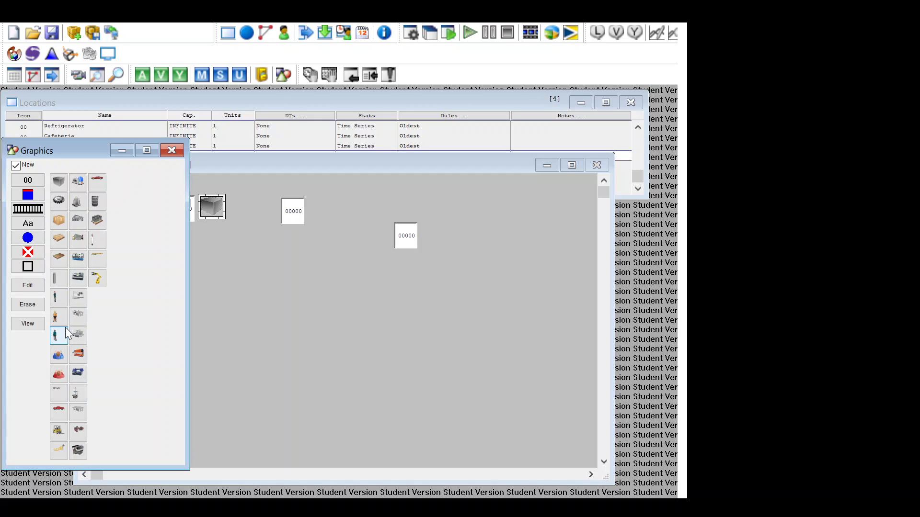
{"action": "left_click", "coordinate": [59, 316]}
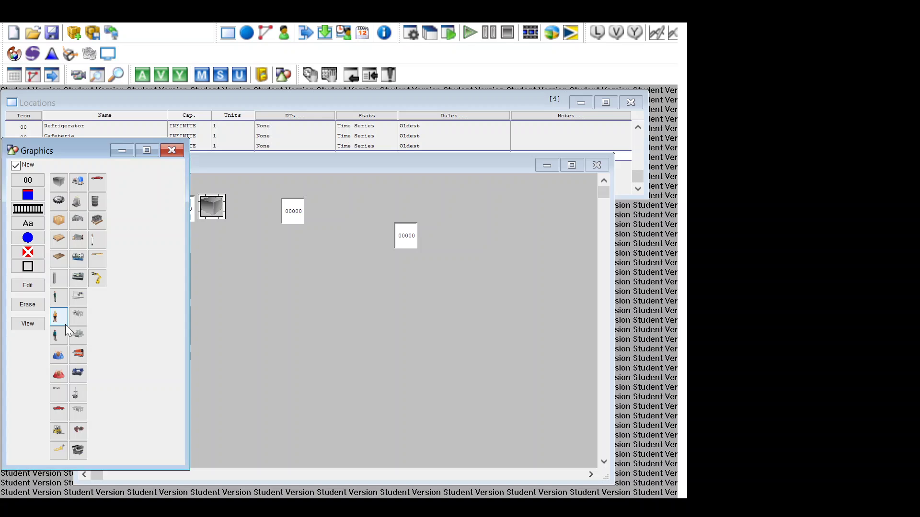
{"action": "left_click", "coordinate": [237, 203]}
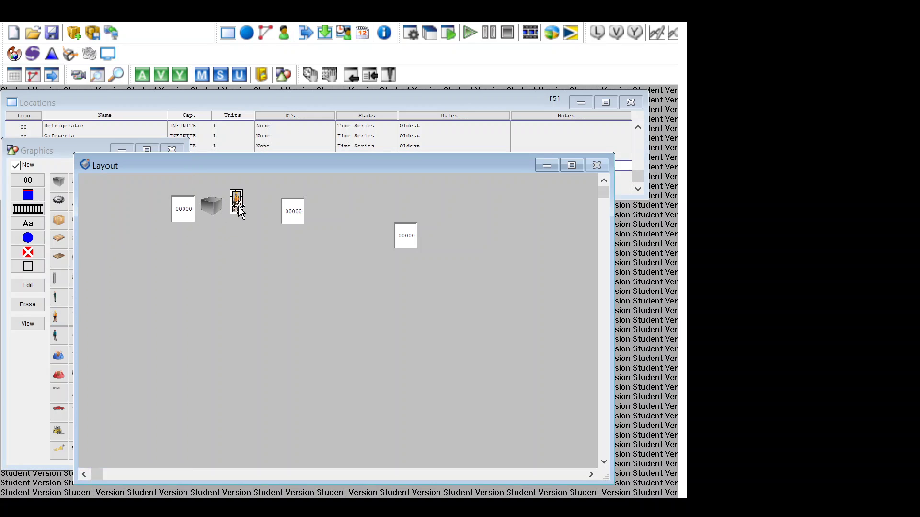
{"action": "left_click_drag", "start_coordinate": [240, 204], "coordinate": [318, 210]}
{"action": "key", "text": "alt+Tab"}
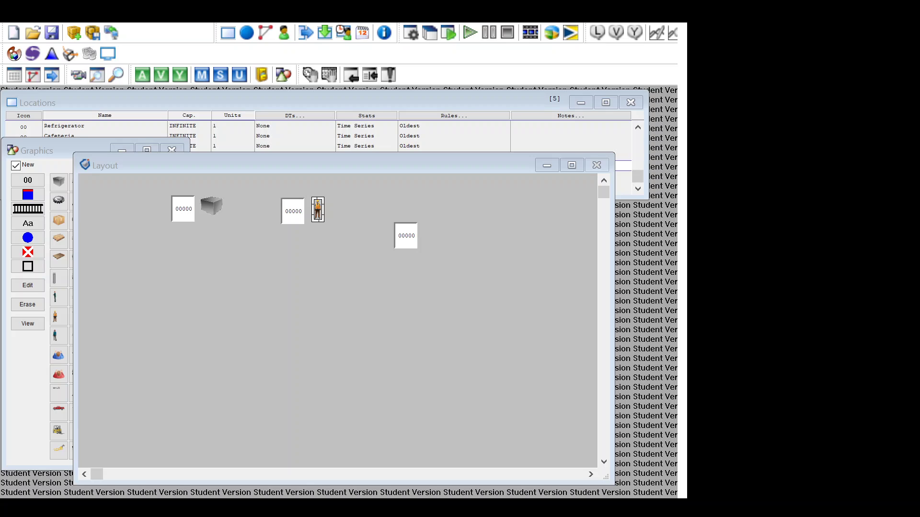
- Draw an L-shaped conveyor/queue location running from near the worker across and down past the Lunch_Line counter
{"action": "left_click", "coordinate": [88, 310]}
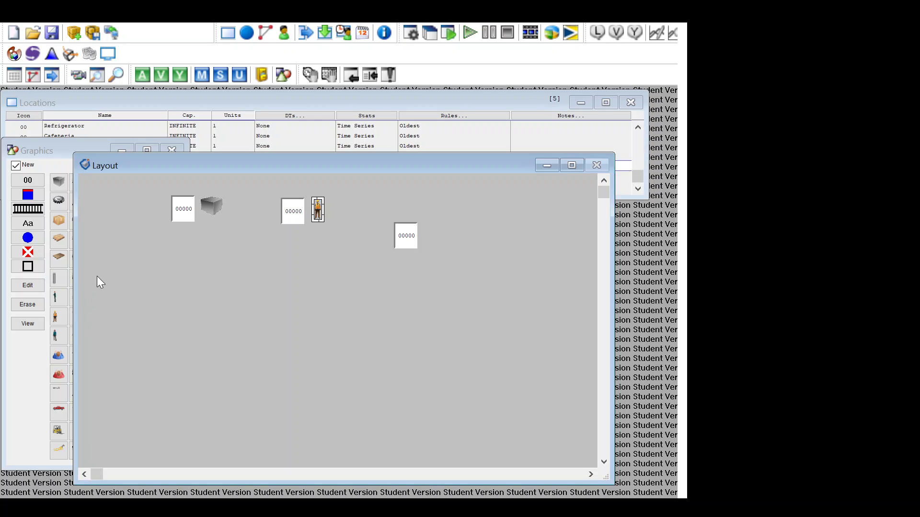
{"action": "left_click", "coordinate": [36, 214]}
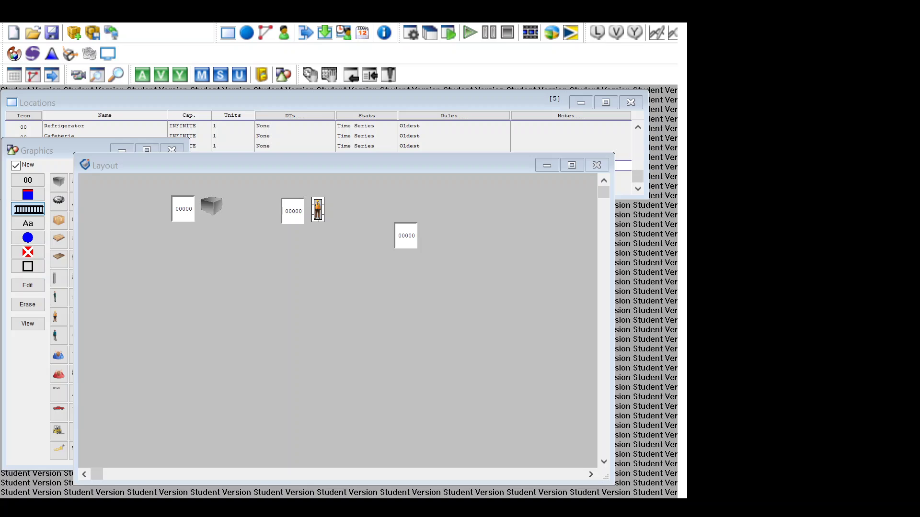
{"action": "left_click", "coordinate": [342, 207]}
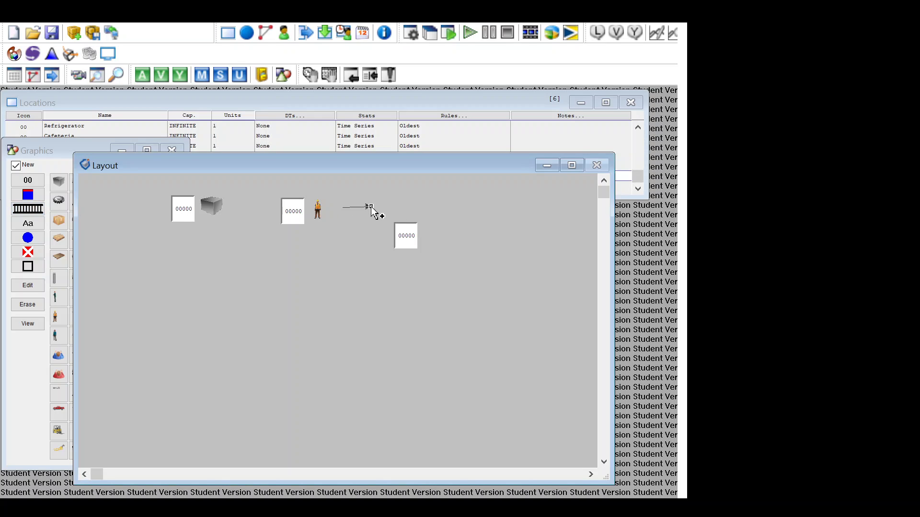
{"action": "right_click", "coordinate": [376, 208]}
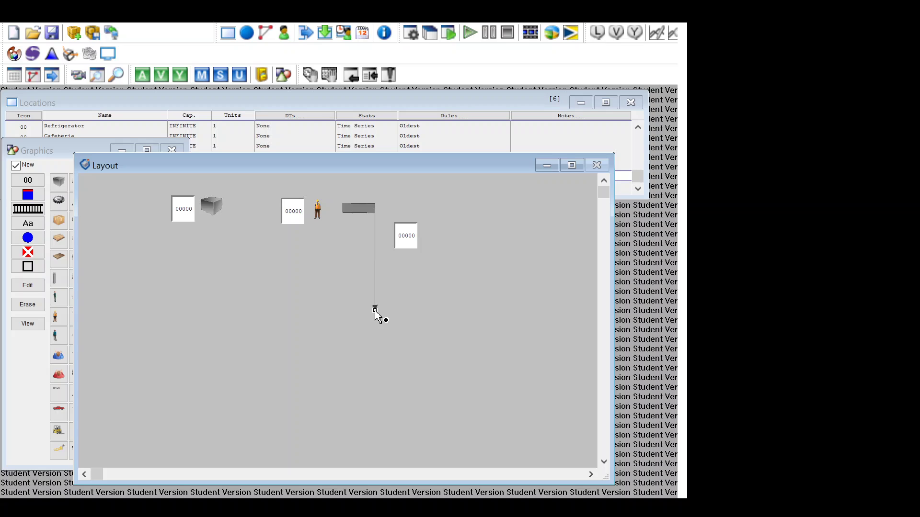
{"action": "left_click", "coordinate": [375, 311]}
{"action": "right_click", "coordinate": [380, 310]}
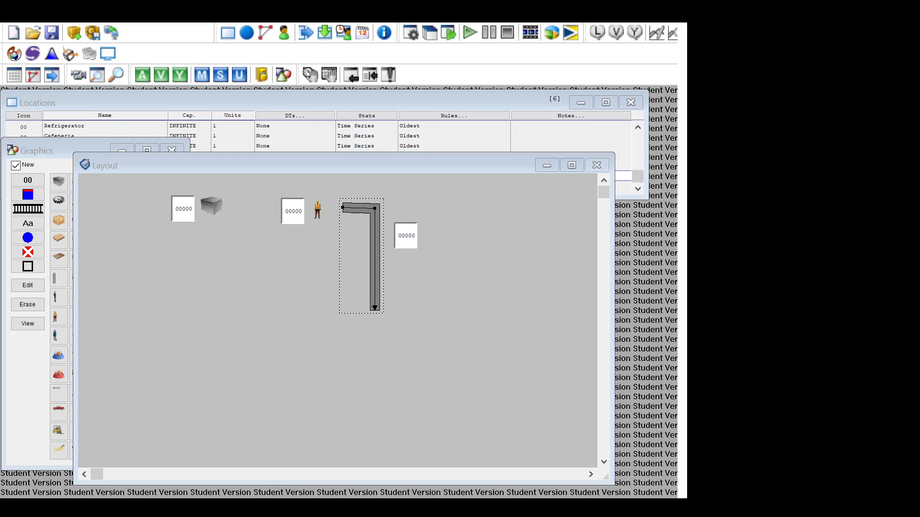
- Move the Lunch_Line counter against the vertical run of the queue and bring up the locations table
{"action": "left_click_drag", "start_coordinate": [406, 235], "coordinate": [397, 227]}
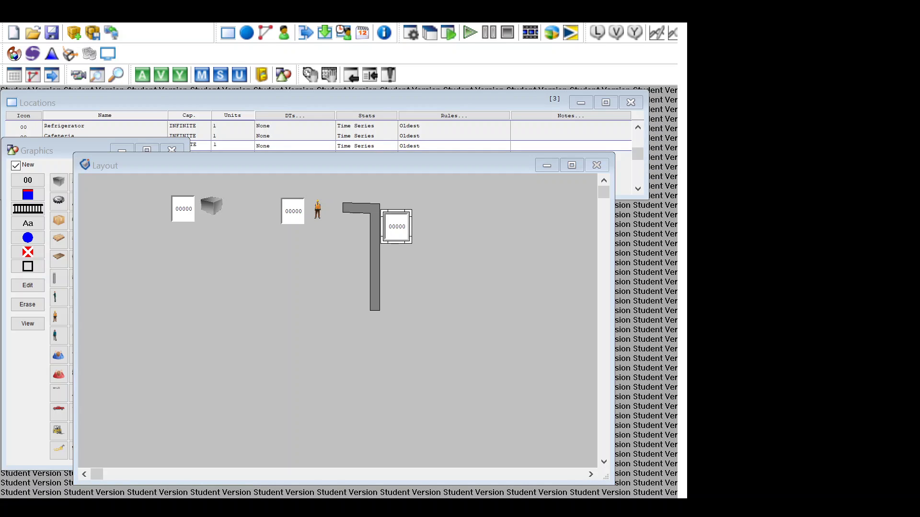
{"action": "left_click", "coordinate": [160, 286]}
{"action": "left_click", "coordinate": [225, 135]}
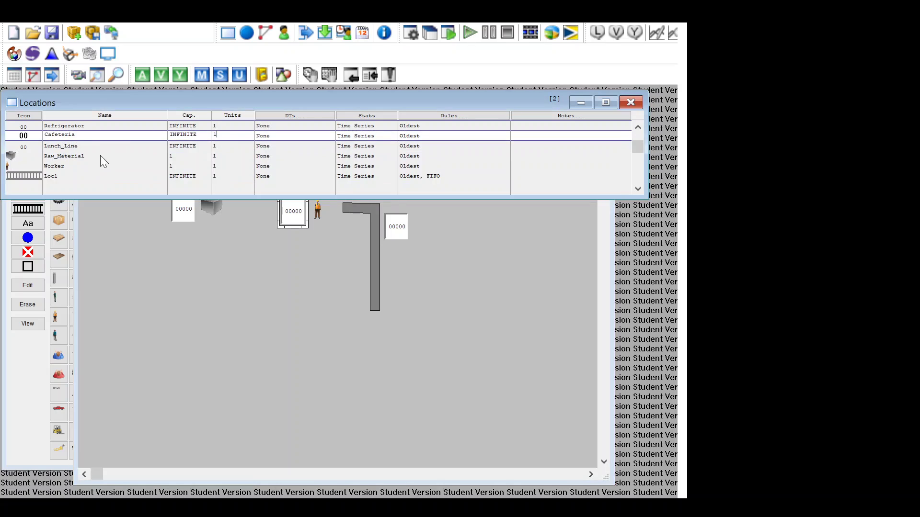
- Add a region location with an entity spot in the layout, below the Refrigerator counter
{"action": "left_click", "coordinate": [28, 252]}
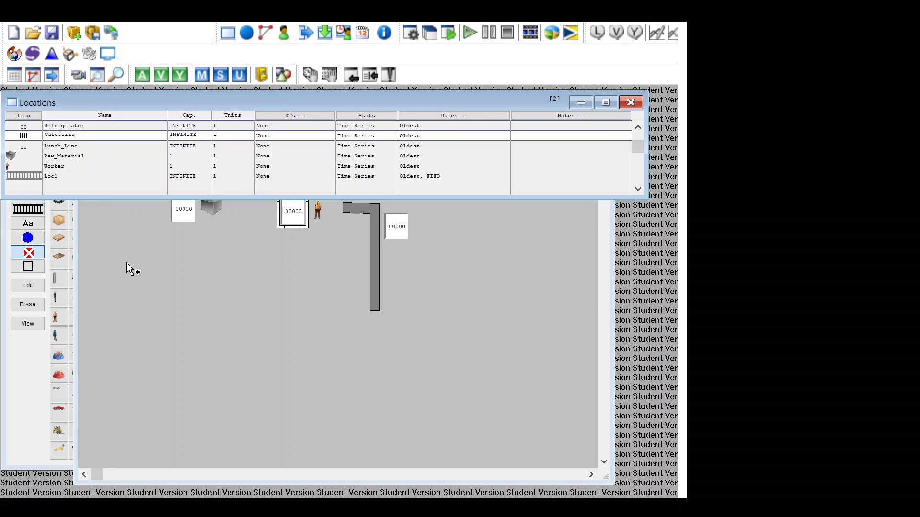
{"action": "left_click", "coordinate": [27, 266]}
{"action": "left_click", "coordinate": [102, 283]}
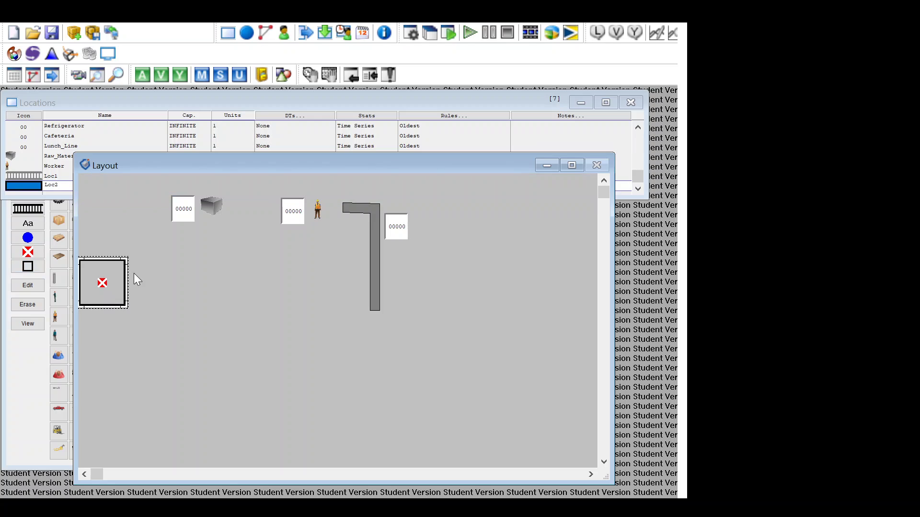
- Rename the new region location as Receiving in the locations table
{"action": "left_click", "coordinate": [52, 184]}
{"action": "double_click", "coordinate": [52, 185]}
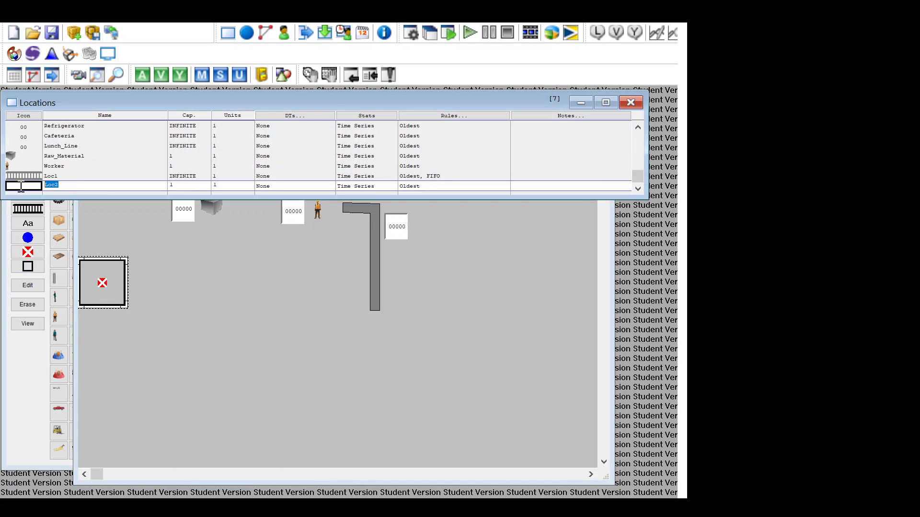
{"action": "type", "text": "Receiving"}
{"action": "key", "text": "Return"}
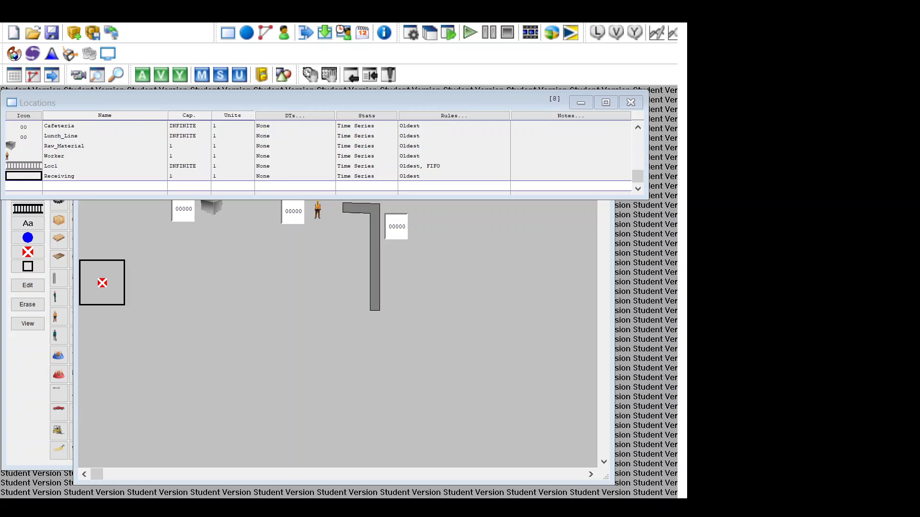
- Set the capacity of the Receiving location to 10
{"action": "left_click", "coordinate": [190, 185]}
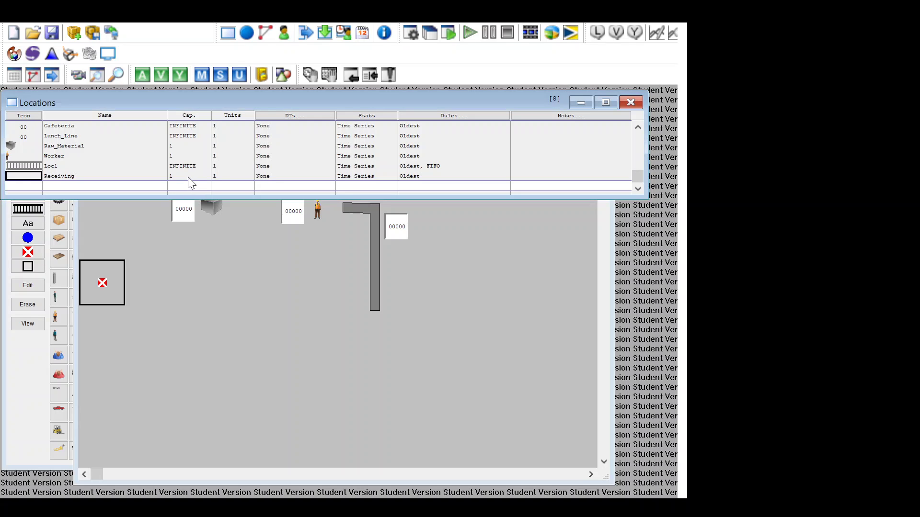
{"action": "left_click", "coordinate": [190, 176]}
{"action": "type", "text": "0"}
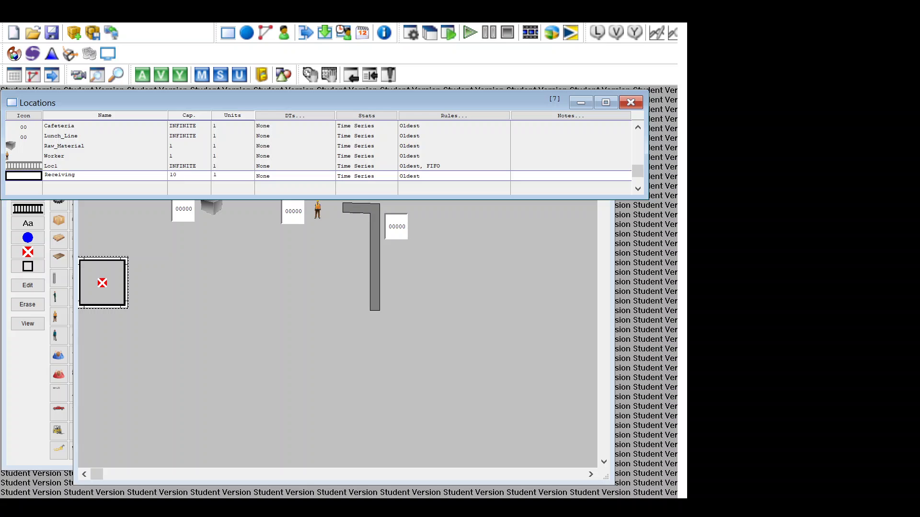
{"action": "left_click", "coordinate": [213, 343]}
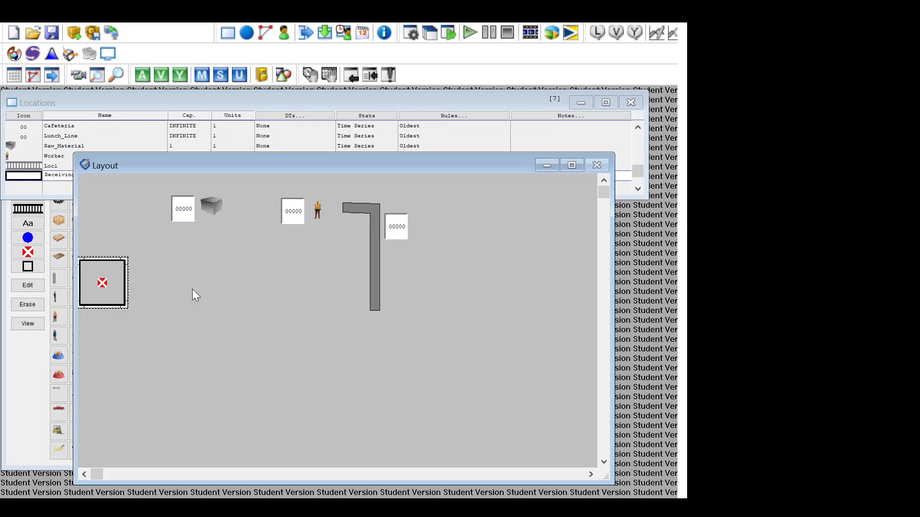
{"action": "left_click", "coordinate": [231, 145]}
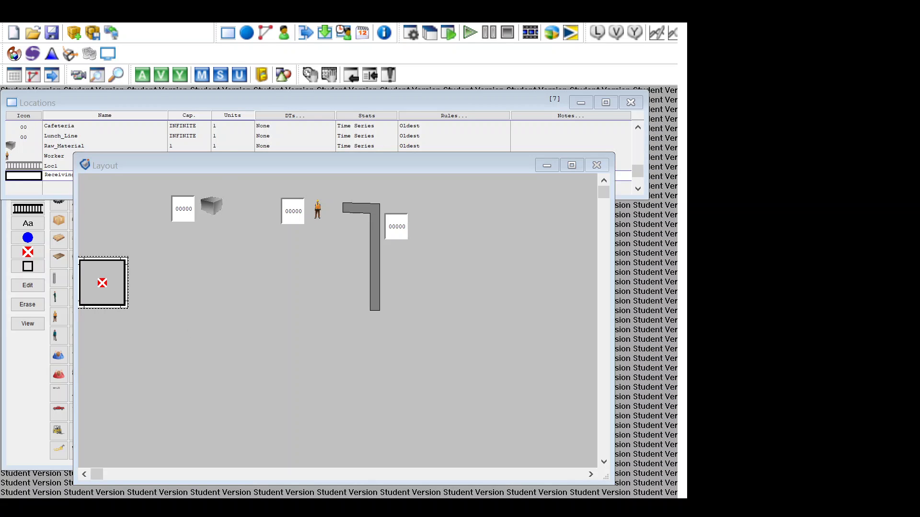
{"action": "left_click", "coordinate": [219, 138]}
{"action": "left_click", "coordinate": [181, 173]}
{"action": "type", "text": "10"}
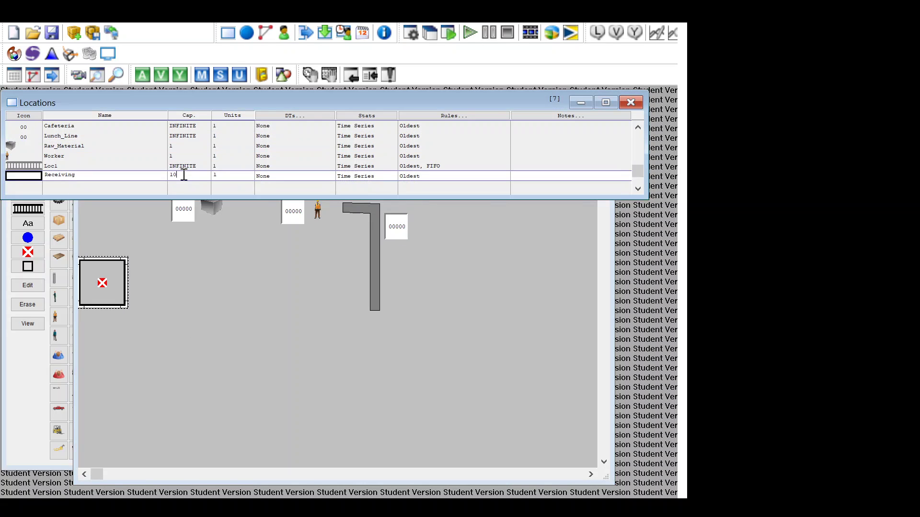
{"action": "key", "text": "Return"}
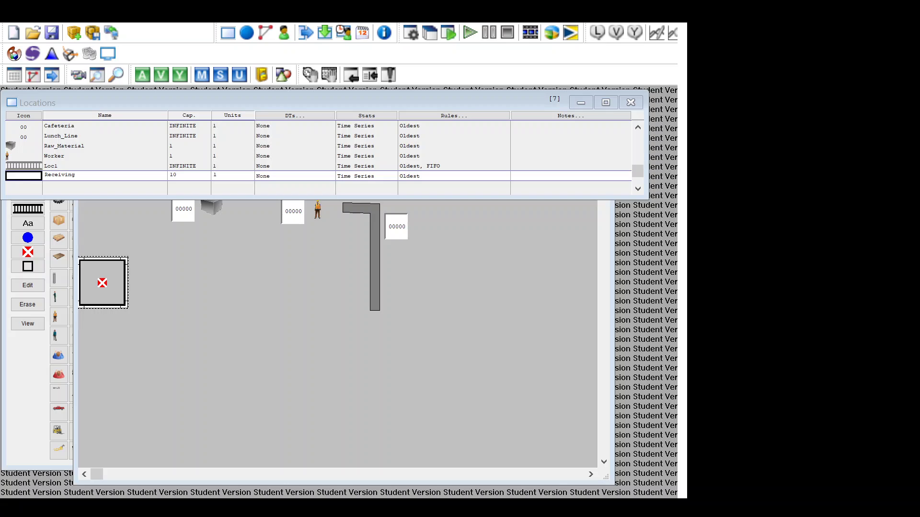
{"action": "left_click", "coordinate": [97, 286]}
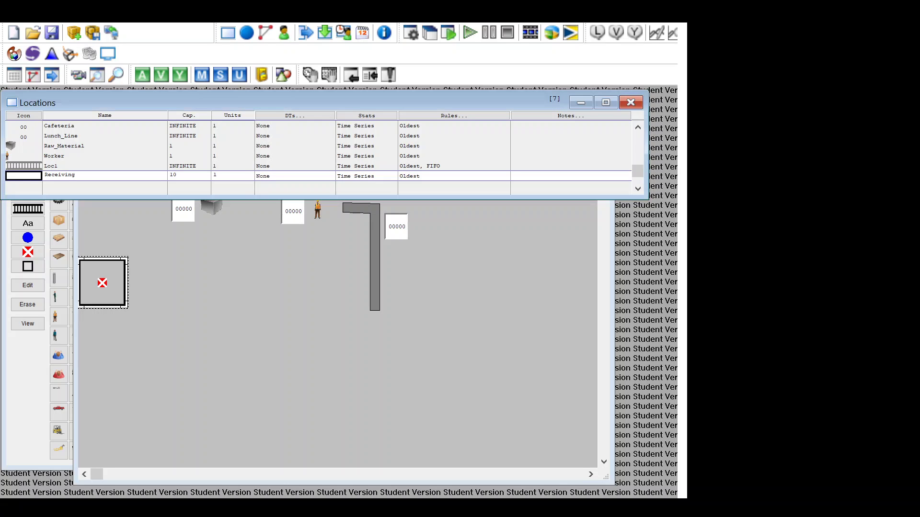
{"action": "left_click", "coordinate": [247, 296]}
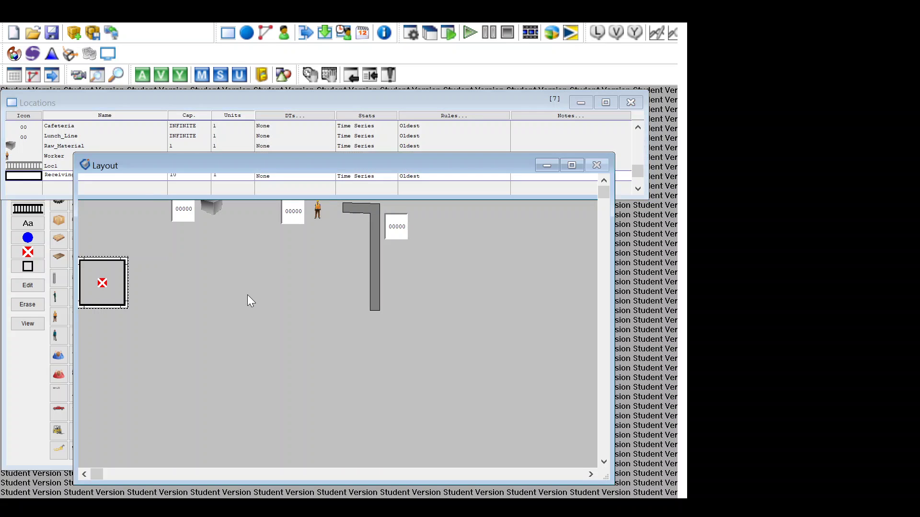
- Bring up the entities table and add an entity with the gray cube graphic, named Milk_Case
{"action": "key", "text": "ctrl+e"}
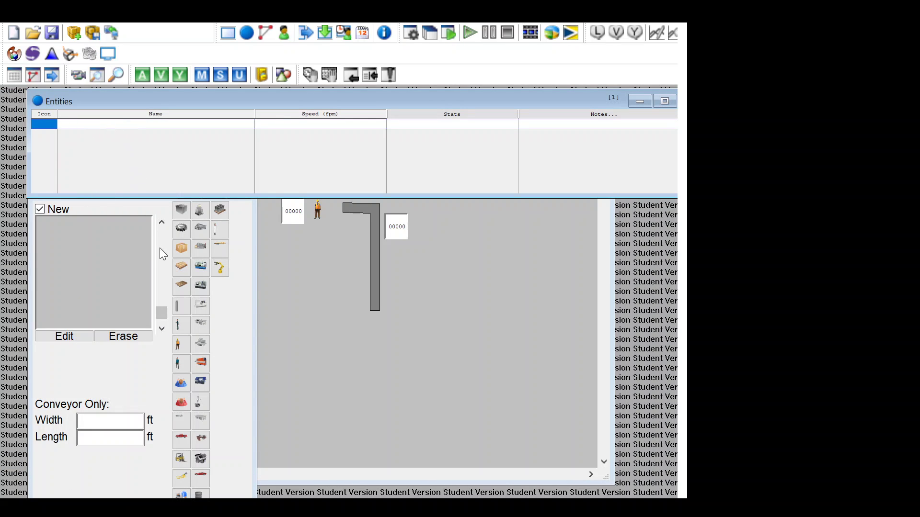
{"action": "left_click", "coordinate": [181, 209]}
{"action": "left_click", "coordinate": [105, 130]}
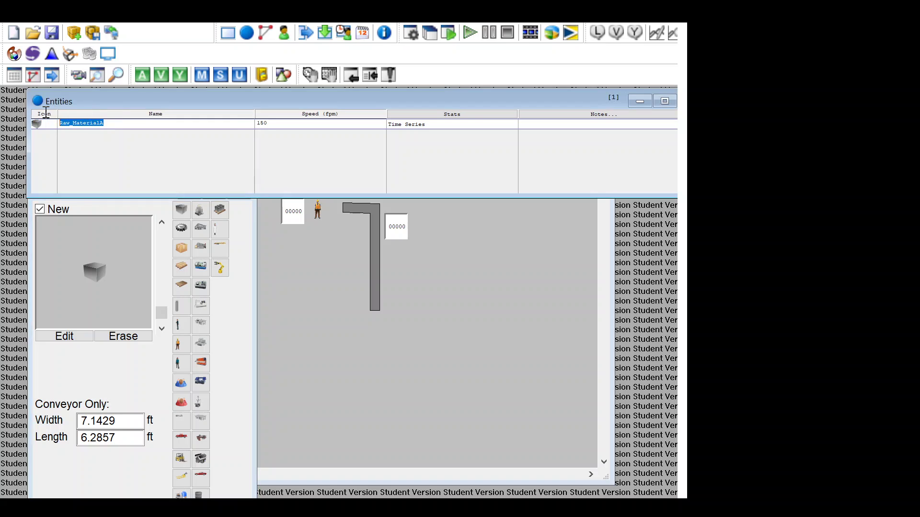
{"action": "type", "text": "Milk_Case"}
{"action": "key", "text": "Return"}
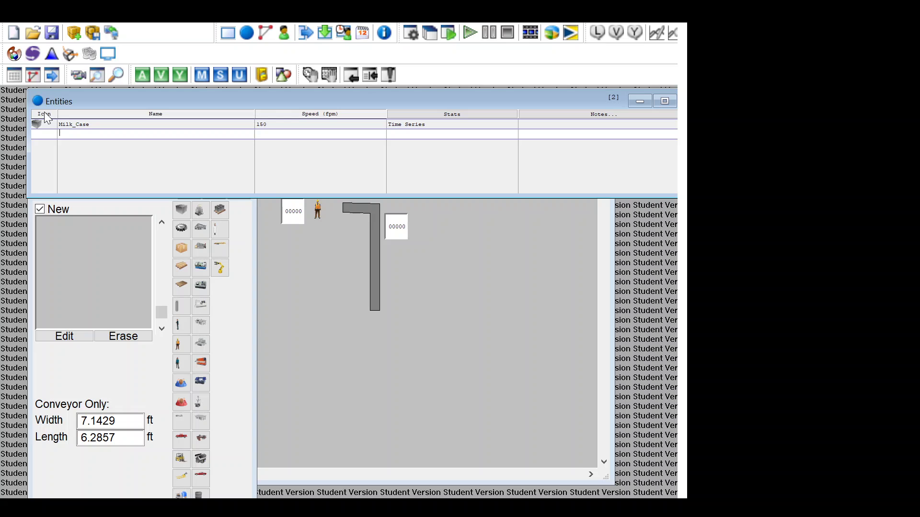
- Add a second entity with the cardboard box graphic and name it Milk_Carton
{"action": "left_click", "coordinate": [181, 248]}
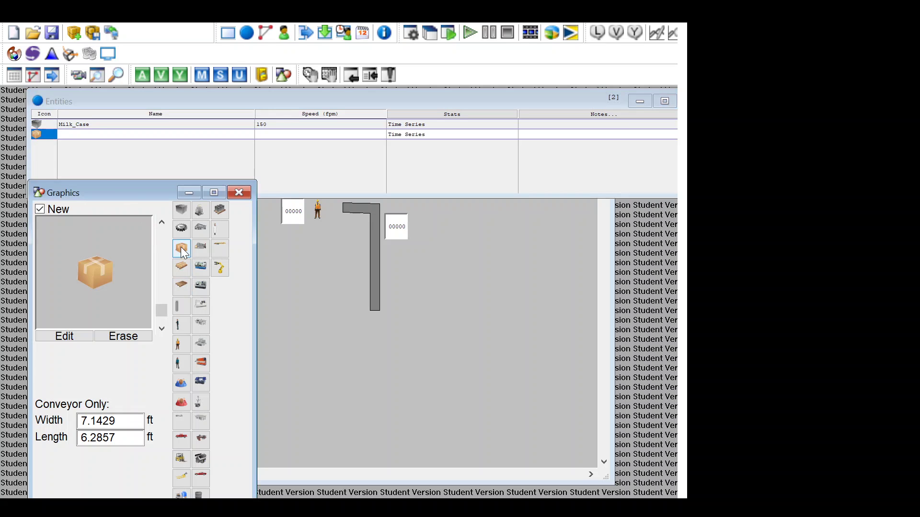
{"action": "left_click", "coordinate": [68, 133]}
{"action": "type", "text": "M"}
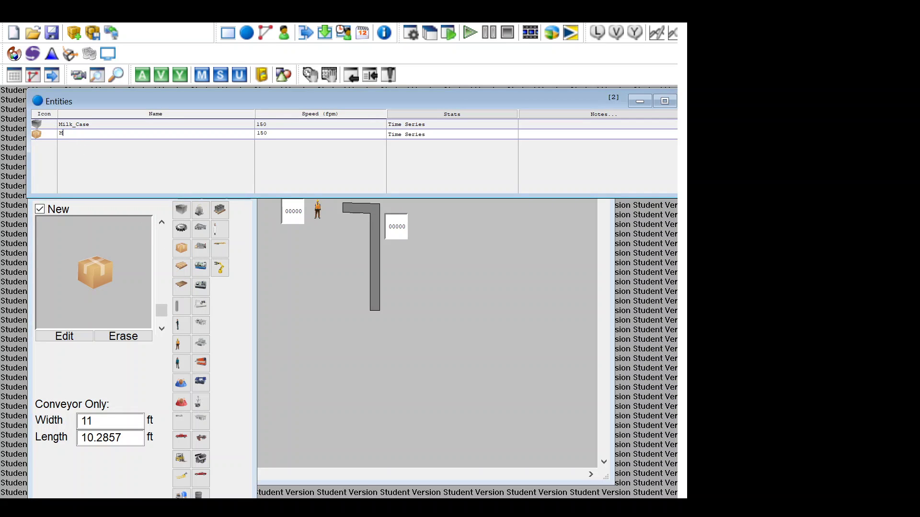
{"action": "type", "text": "ilk_Carton"}
{"action": "key", "text": "Return"}
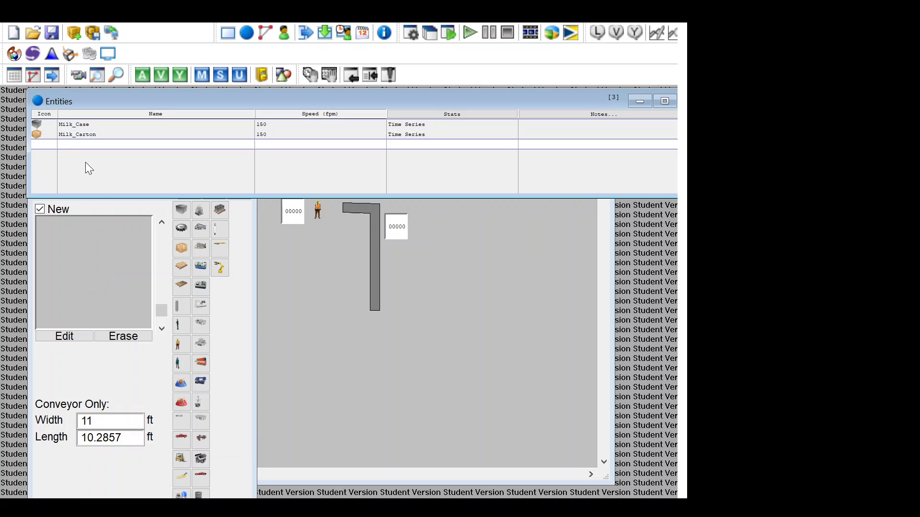
- Add a third entity with the white-coated inspector graphic and name it Student
{"action": "left_click", "coordinate": [220, 234]}
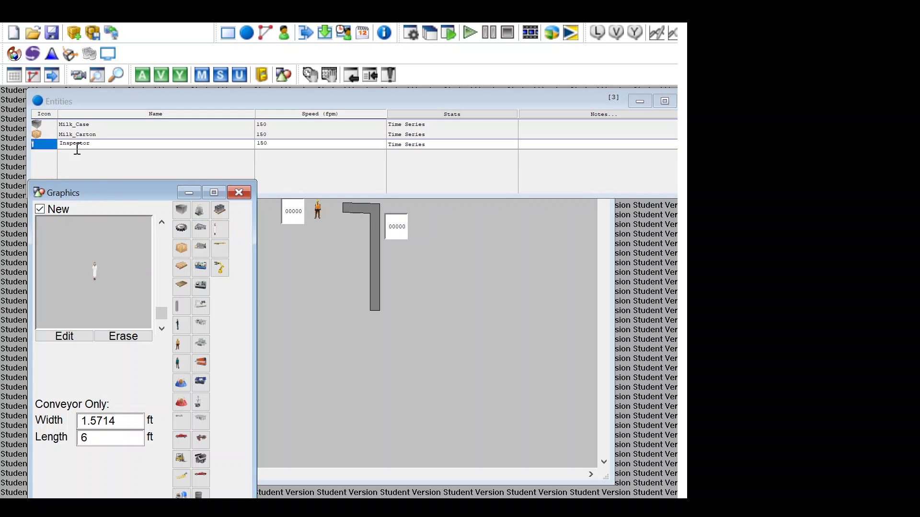
{"action": "left_click_drag", "start_coordinate": [91, 143], "coordinate": [50, 139]}
{"action": "type", "text": "Stu"}
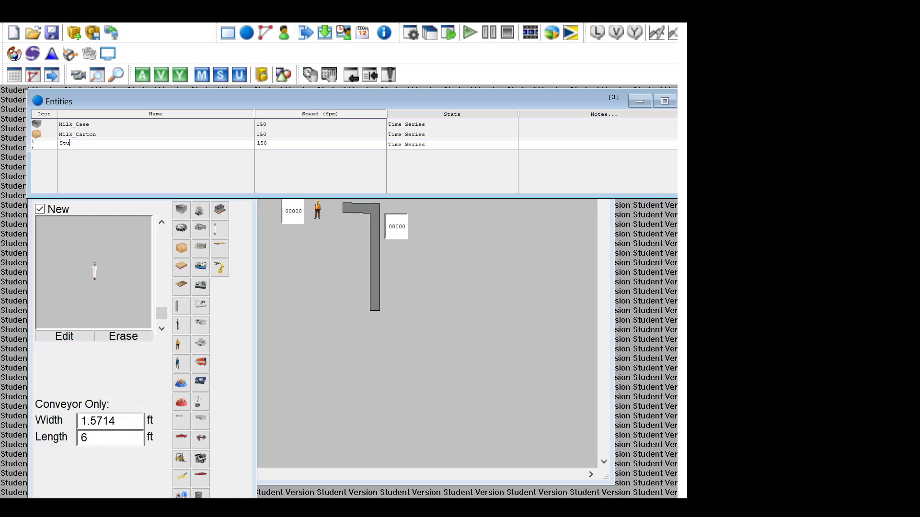
{"action": "type", "text": "dent"}
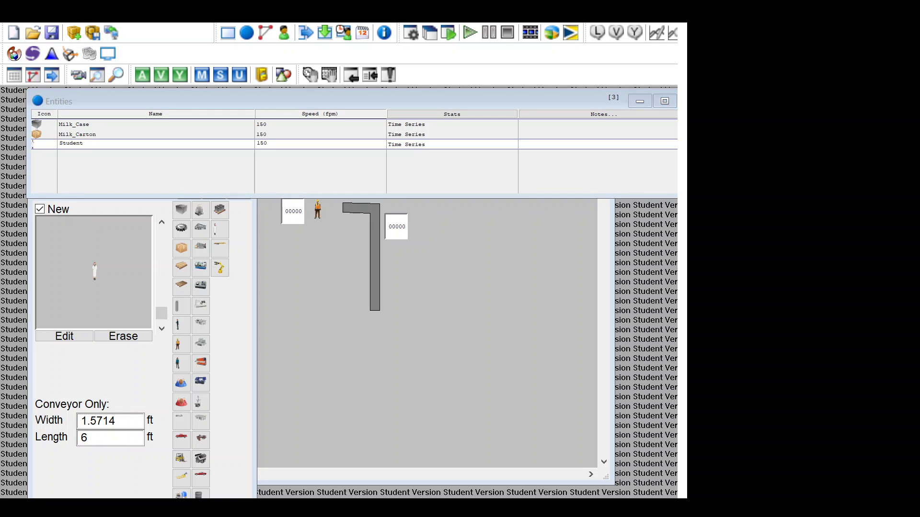
{"action": "left_click", "coordinate": [276, 178]}
- Bring up the arrivals table and create an arrival of Milk_Case at the Receiving location
{"action": "left_click", "coordinate": [123, 22]}
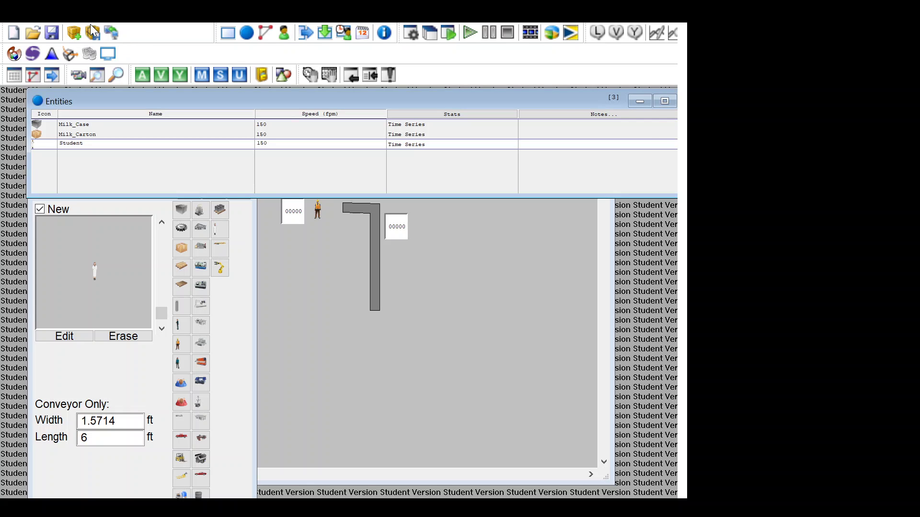
{"action": "left_click", "coordinate": [118, 145]}
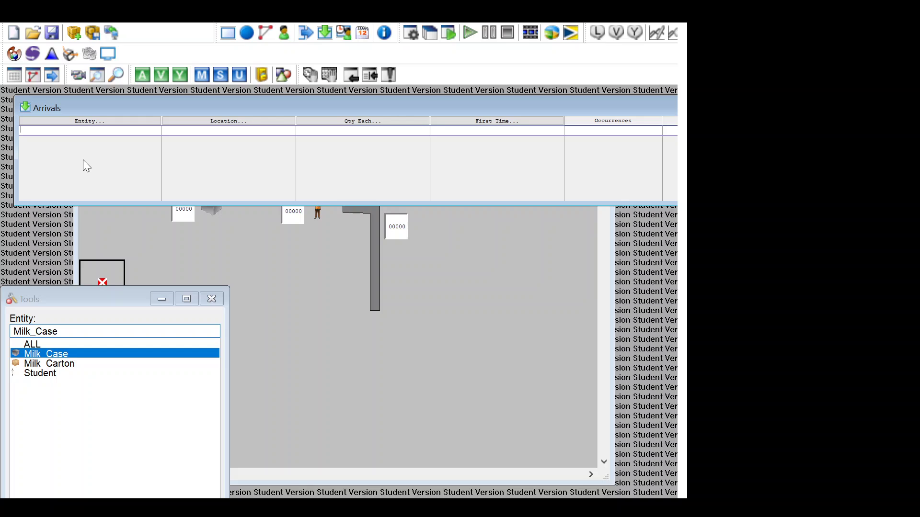
{"action": "left_click", "coordinate": [1, 193]}
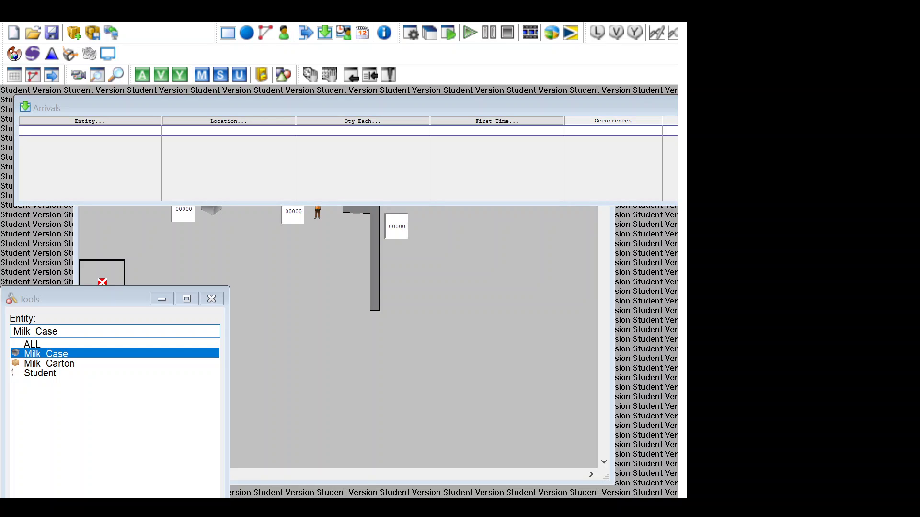
{"action": "left_click", "coordinate": [33, 182]}
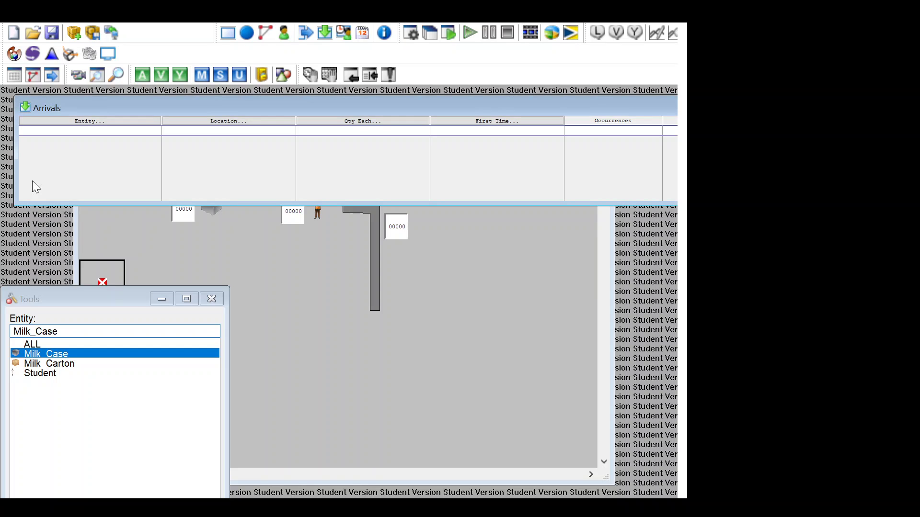
{"action": "key", "text": "alt+Tab"}
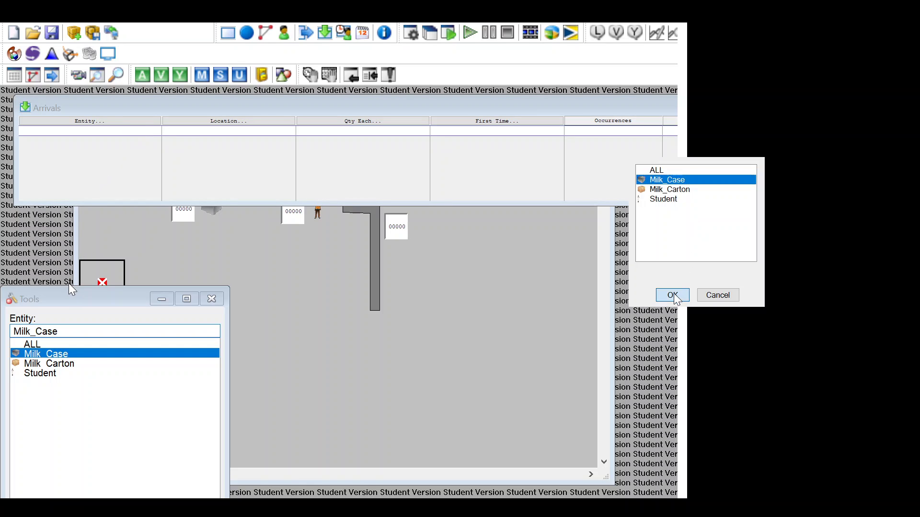
{"action": "left_click", "coordinate": [674, 295]}
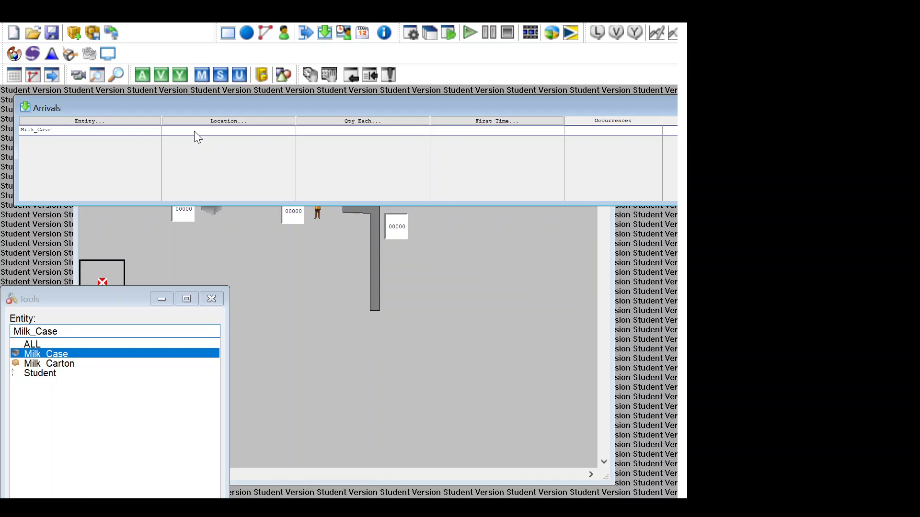
{"action": "left_click", "coordinate": [194, 130]}
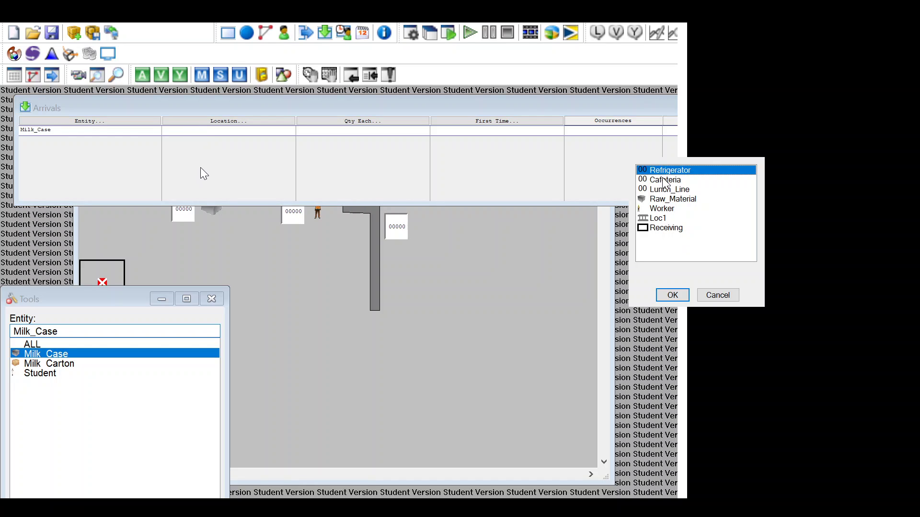
{"action": "left_click", "coordinate": [666, 228]}
{"action": "left_click", "coordinate": [672, 294]}
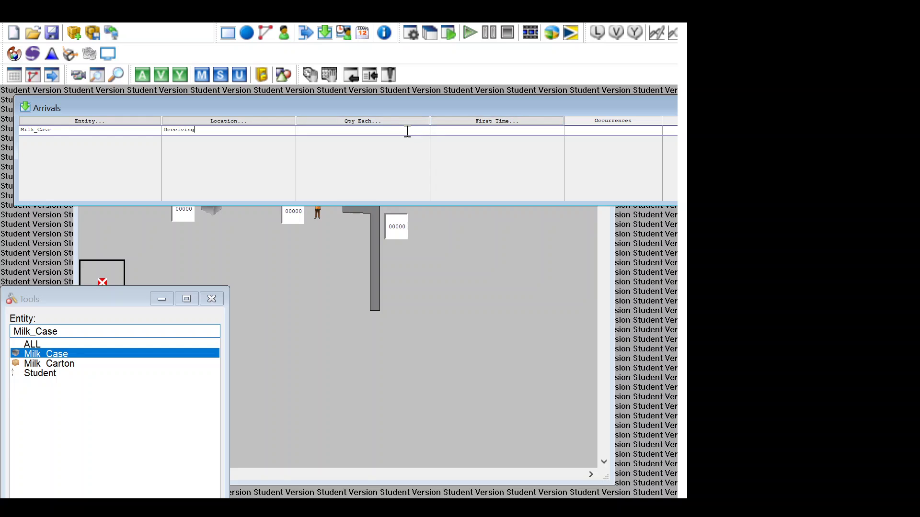
- Set the quantity of each Milk_Case arrival to 10
{"action": "left_click", "coordinate": [391, 133]}
{"action": "type", "text": "10"}
{"action": "left_click", "coordinate": [401, 125]}
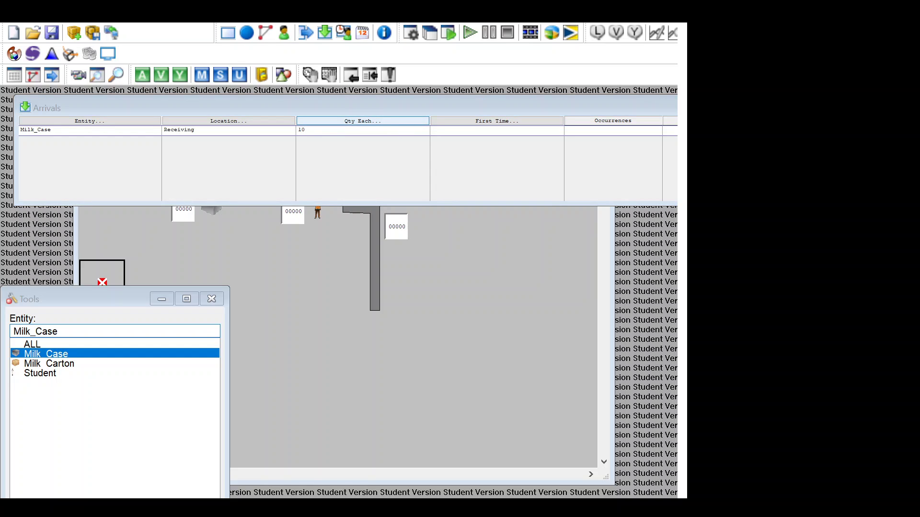
{"action": "key", "text": "Escape"}
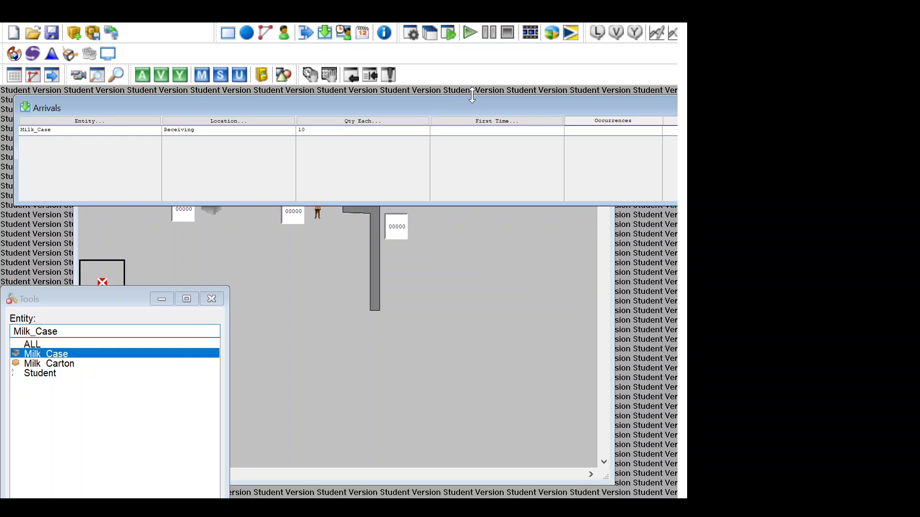
- Set the Milk_Case arrival frequency to 480 min and add a new blank arrival record
{"action": "left_click_drag", "start_coordinate": [472, 105], "coordinate": [294, 110]}
{"action": "left_click", "coordinate": [517, 137]}
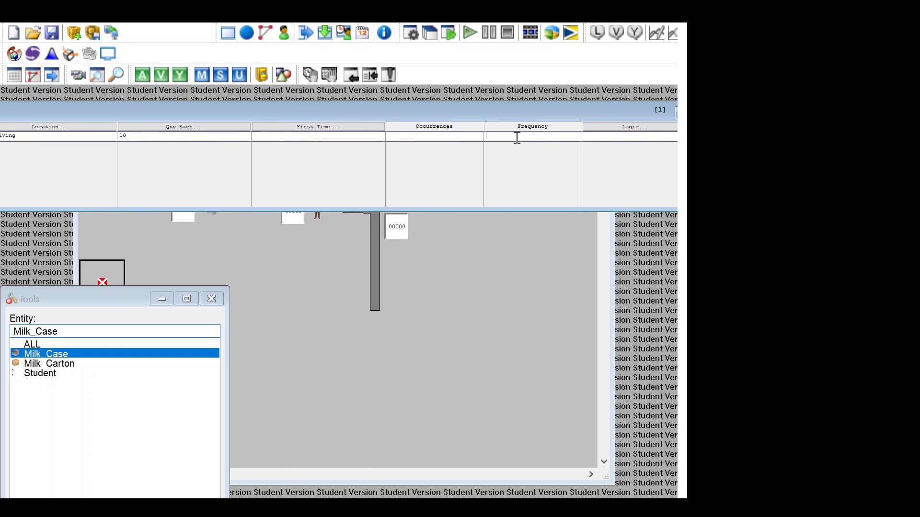
{"action": "left_click", "coordinate": [516, 137]}
{"action": "type", "text": "480 min"}
{"action": "key", "text": "Return"}
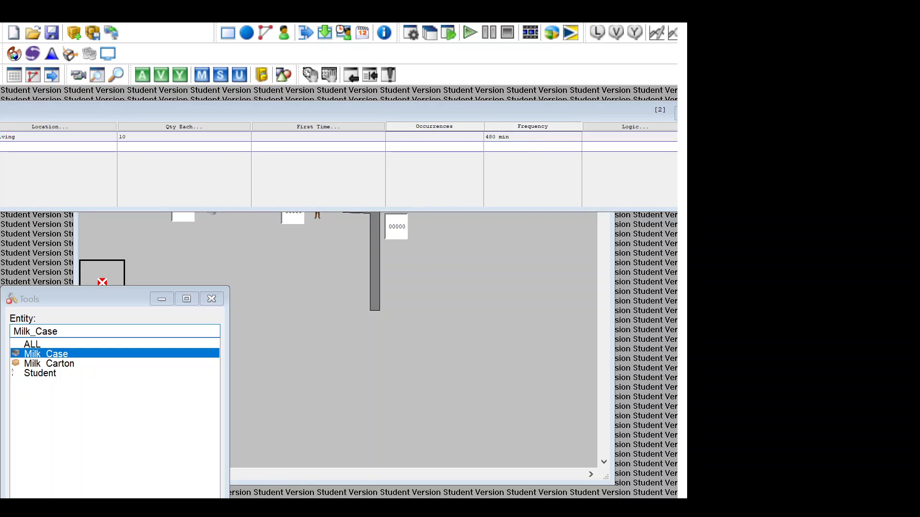
- Create a second arrival record for the Student entity at the Lunch_Line location
{"action": "left_click_drag", "start_coordinate": [162, 113], "coordinate": [289, 115]}
{"action": "left_click", "coordinate": [90, 144]}
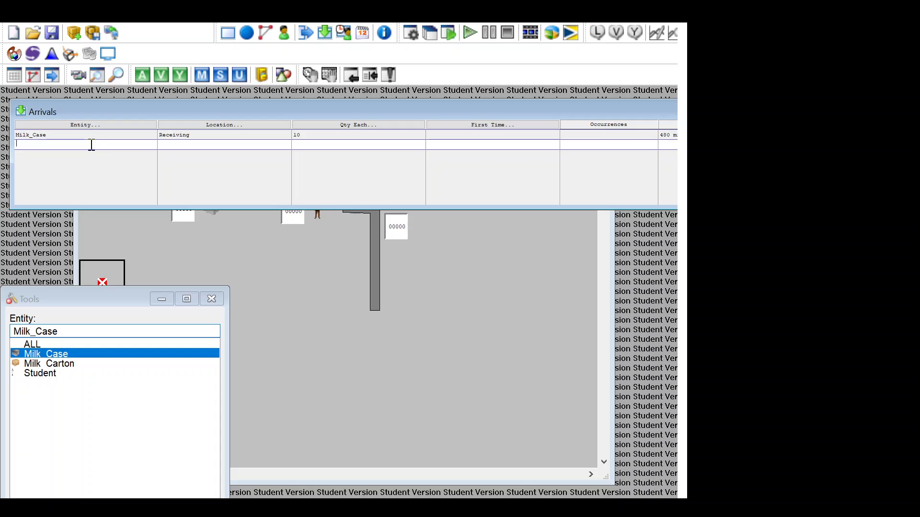
{"action": "type", "text": "Student"}
{"action": "left_click", "coordinate": [193, 141]}
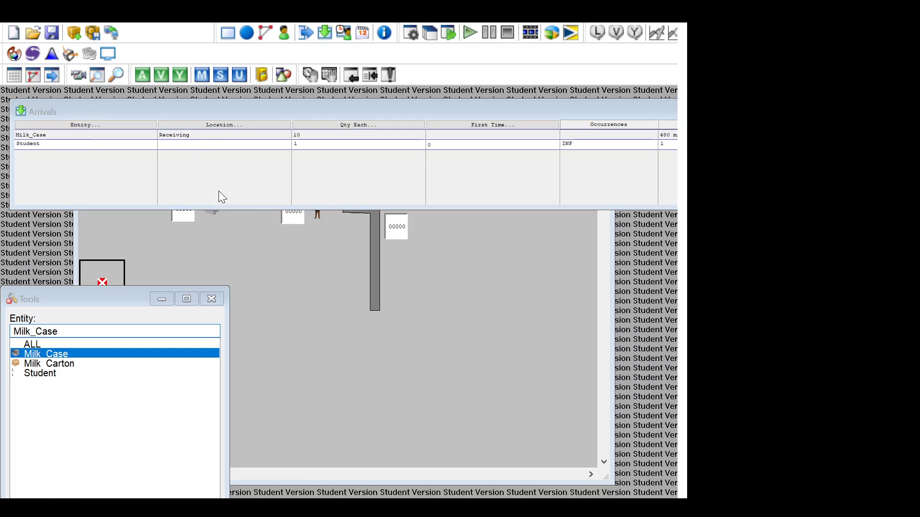
{"action": "left_click", "coordinate": [671, 189]}
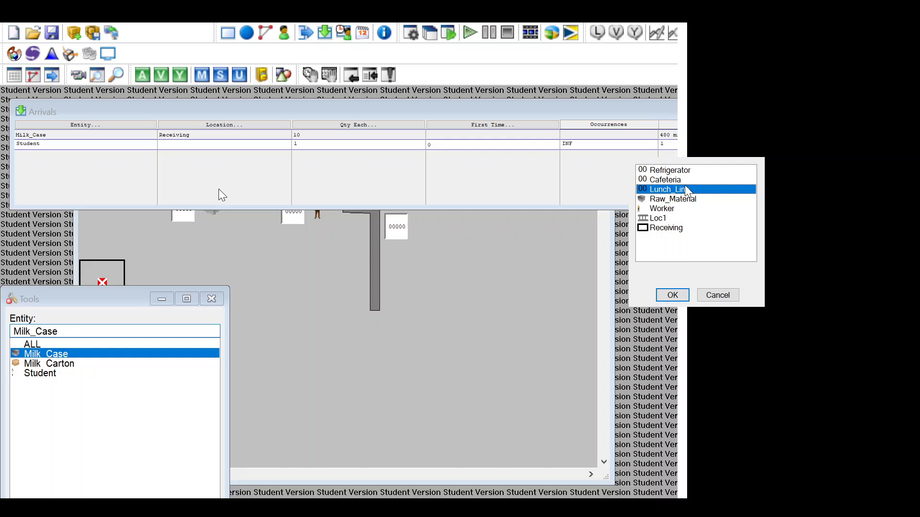
{"action": "left_click", "coordinate": [671, 294]}
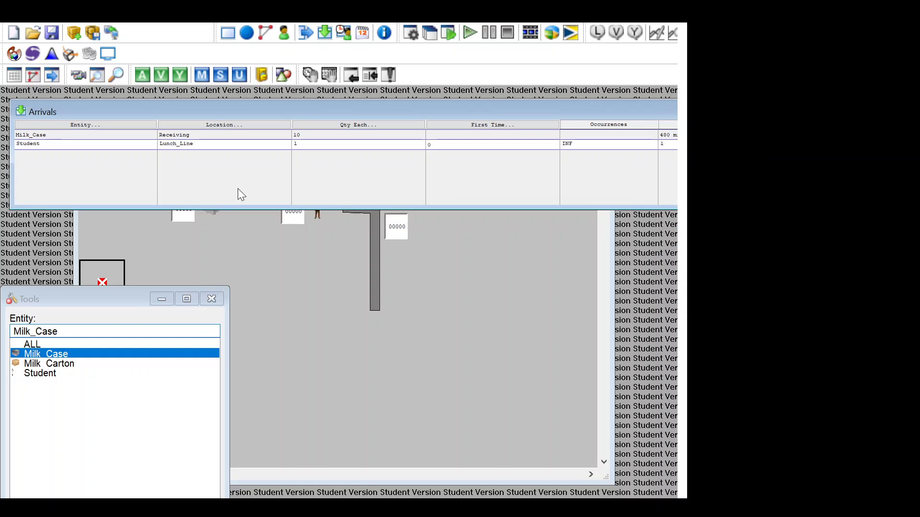
- Set the quantity of each Student arrival at Lunch_Line to 100
{"action": "left_click", "coordinate": [341, 144]}
{"action": "type", "text": "00"}
{"action": "key", "text": "alt+Tab"}
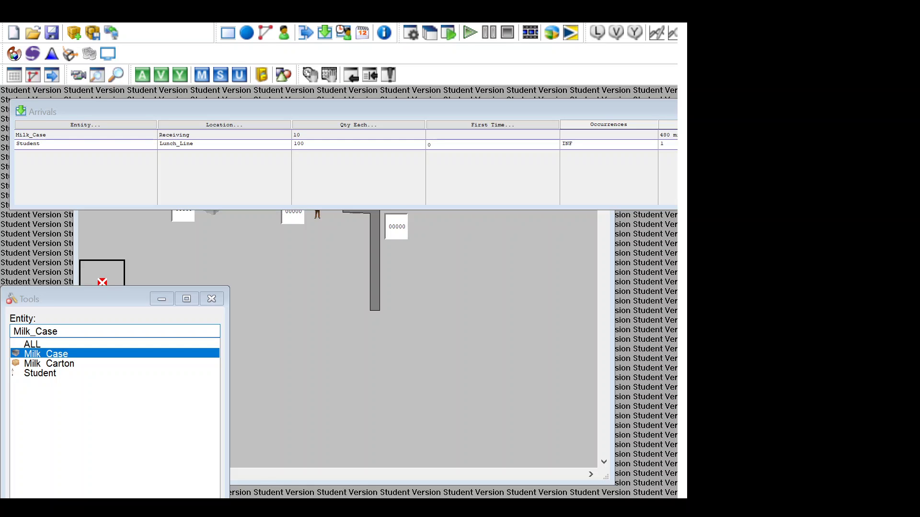
- Set the occurrences of the Milk_Case arrival at Receiving to inf
{"action": "left_click_drag", "start_coordinate": [507, 108], "coordinate": [461, 109]}
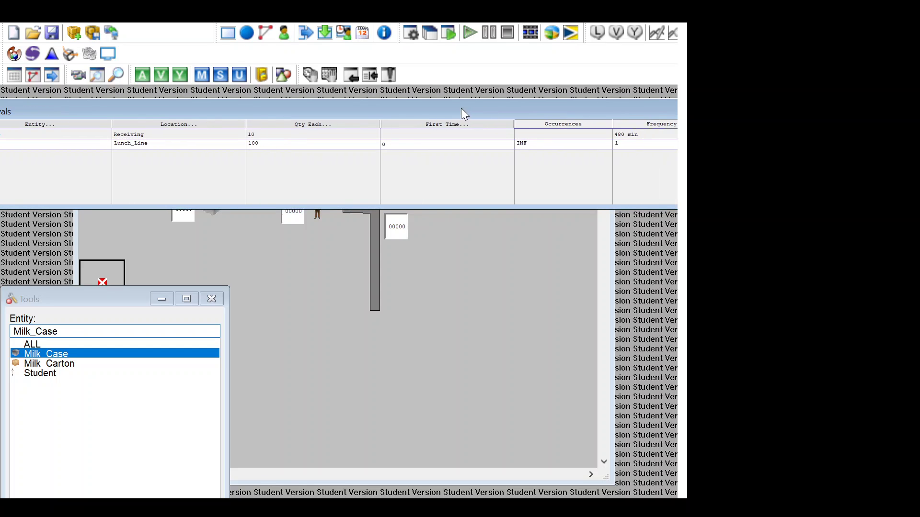
{"action": "left_click", "coordinate": [538, 134]}
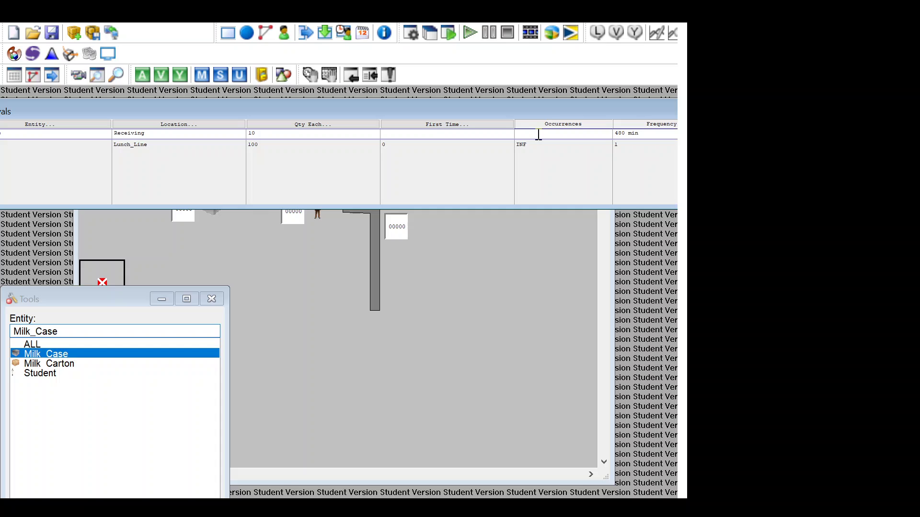
{"action": "type", "text": "inf"}
- Set the Student arrival frequency to 480 min
{"action": "left_click", "coordinate": [643, 146]}
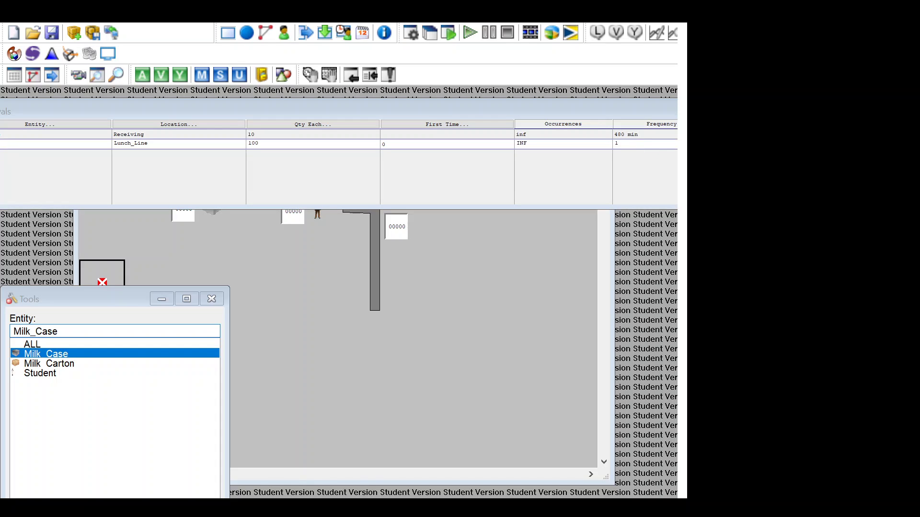
{"action": "left_click", "coordinate": [624, 143]}
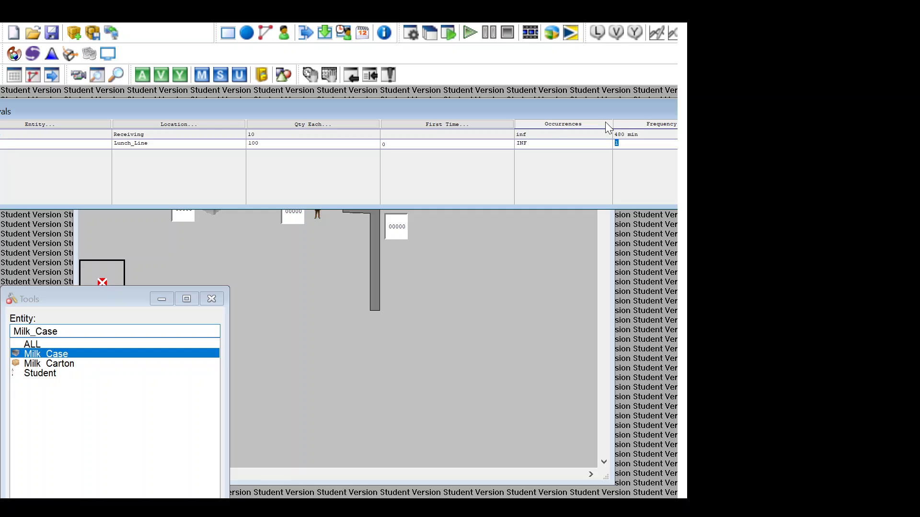
{"action": "type", "text": "480 min"}
- Bring up the locations table and set the capacity of the Receiving location to infinite
{"action": "left_click", "coordinate": [97, 38]}
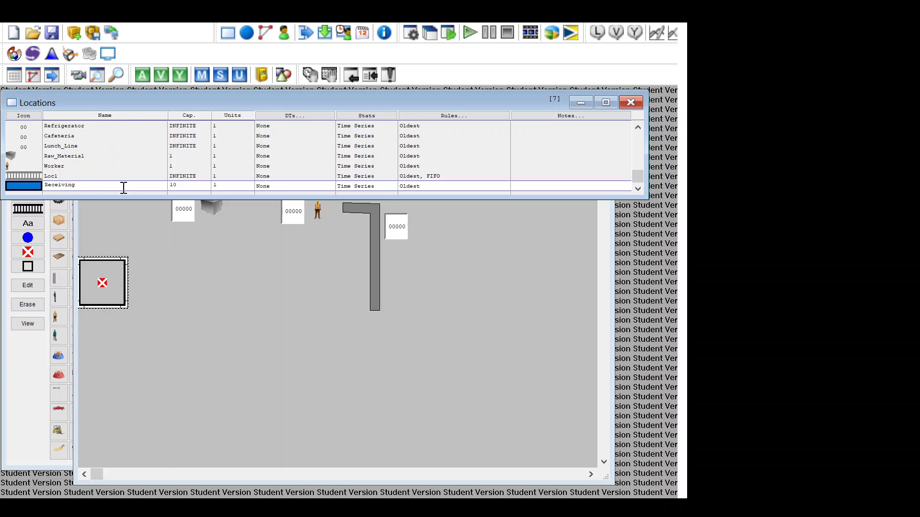
{"action": "left_click", "coordinate": [181, 184]}
{"action": "key", "text": "BackSpace"}
{"action": "key", "text": "BackSpace"}
{"action": "type", "text": "infinite"}
{"action": "left_click", "coordinate": [242, 376]}
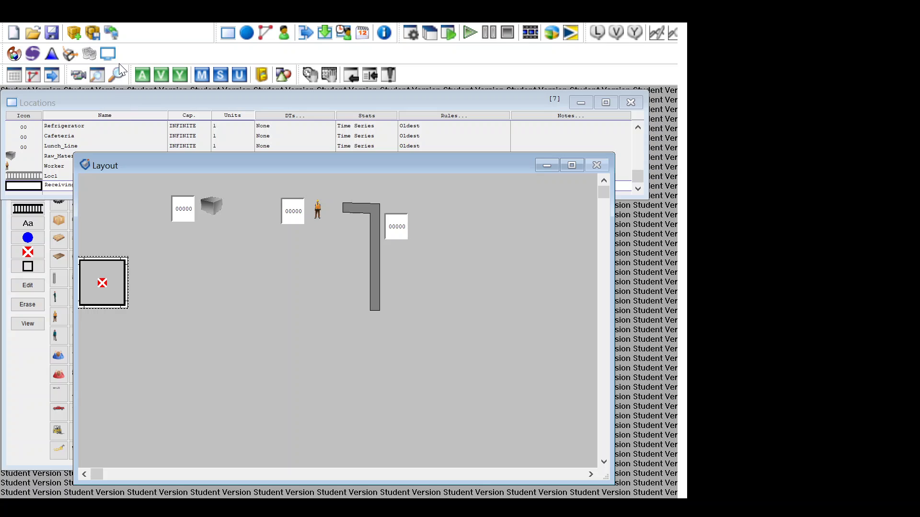
- Review the entities table and the two arrival records for Milk_Case and Student
{"action": "left_click", "coordinate": [132, 62]}
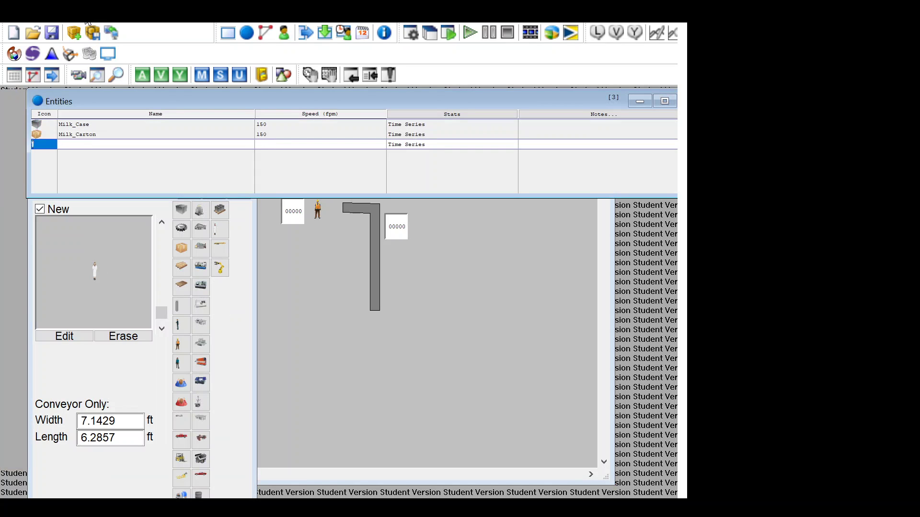
{"action": "left_click", "coordinate": [123, 149]}
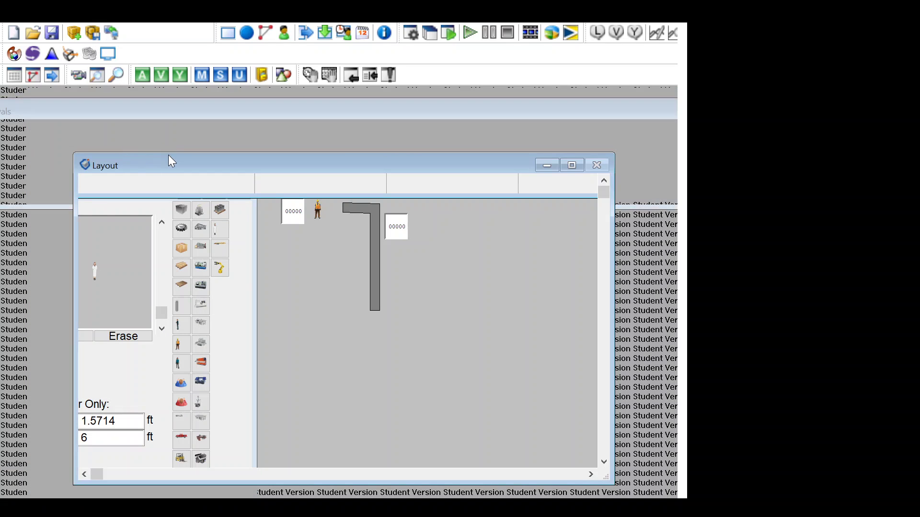
{"action": "left_click", "coordinate": [109, 166]}
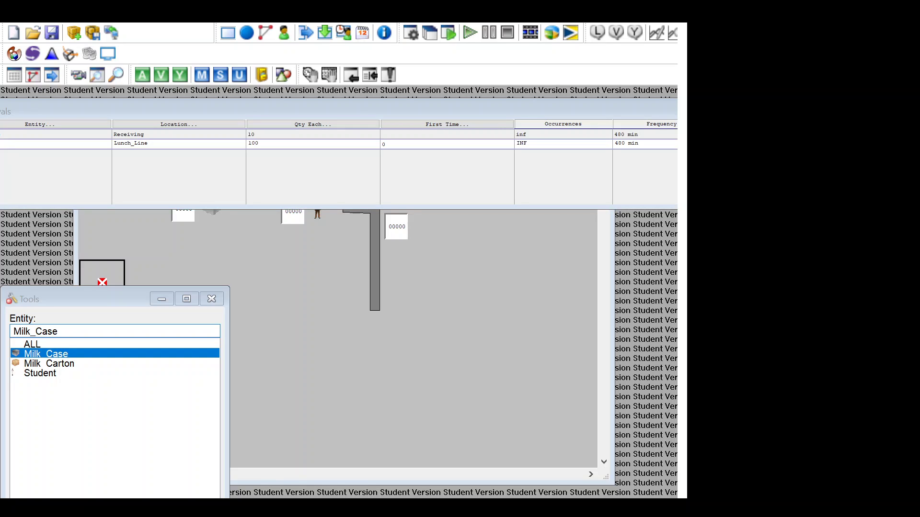
{"action": "left_click_drag", "start_coordinate": [287, 109], "coordinate": [365, 109]}
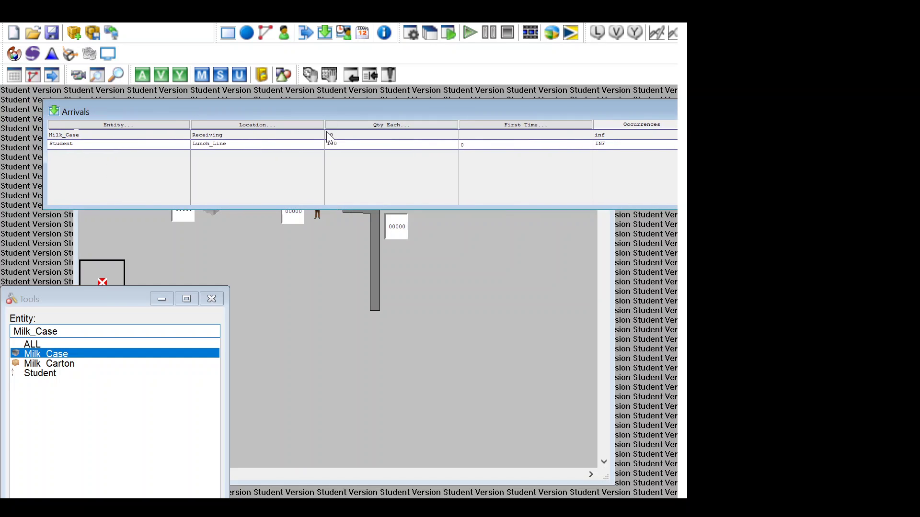
{"action": "left_click", "coordinate": [317, 142]}
{"action": "key", "text": "alt+Tab"}
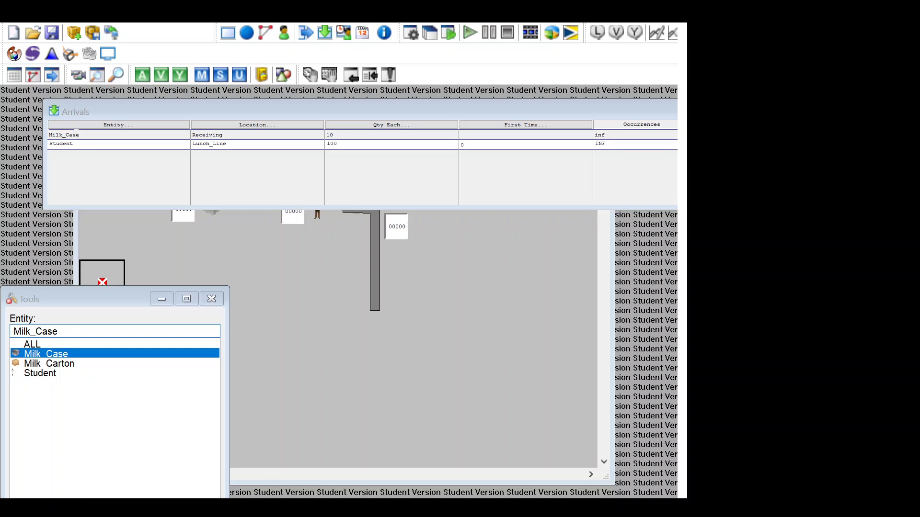
- Bring up the processing tables and create a process record for Milk_Case at the Receiving location
{"action": "left_click", "coordinate": [83, 19]}
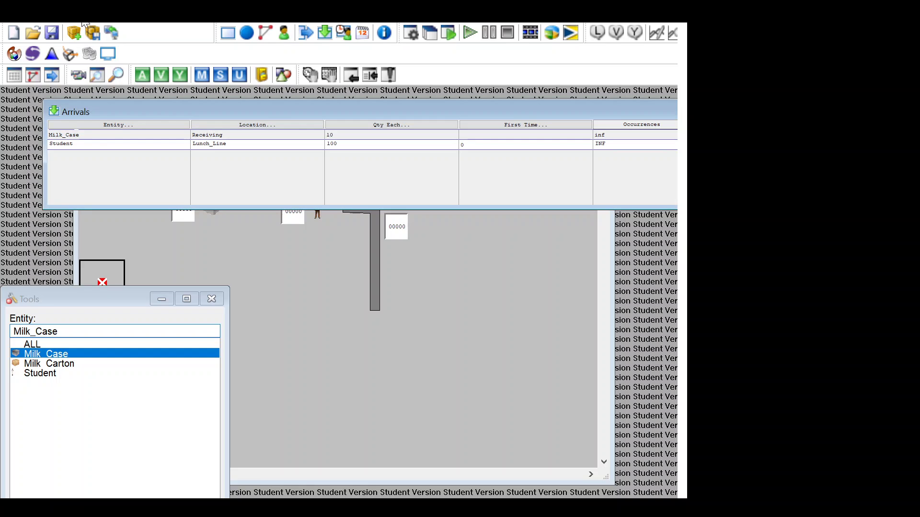
{"action": "left_click", "coordinate": [116, 128]}
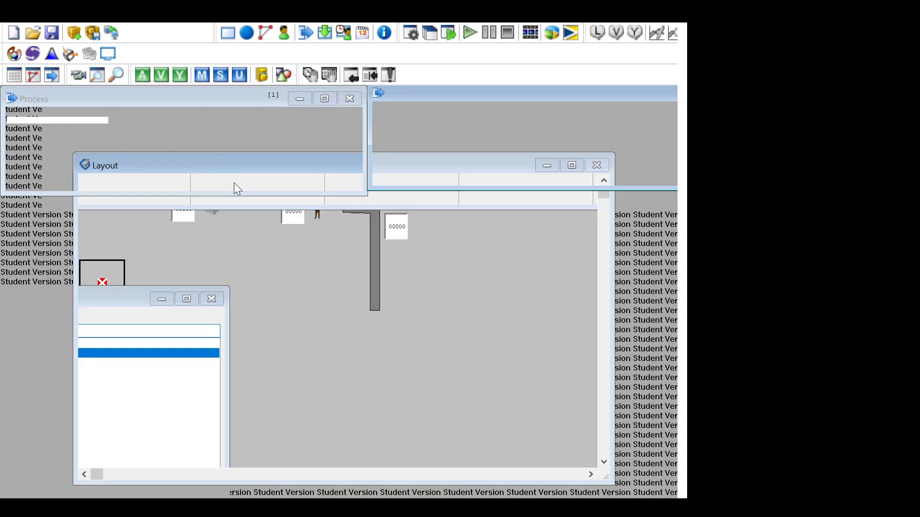
{"action": "key", "text": "alt+Tab"}
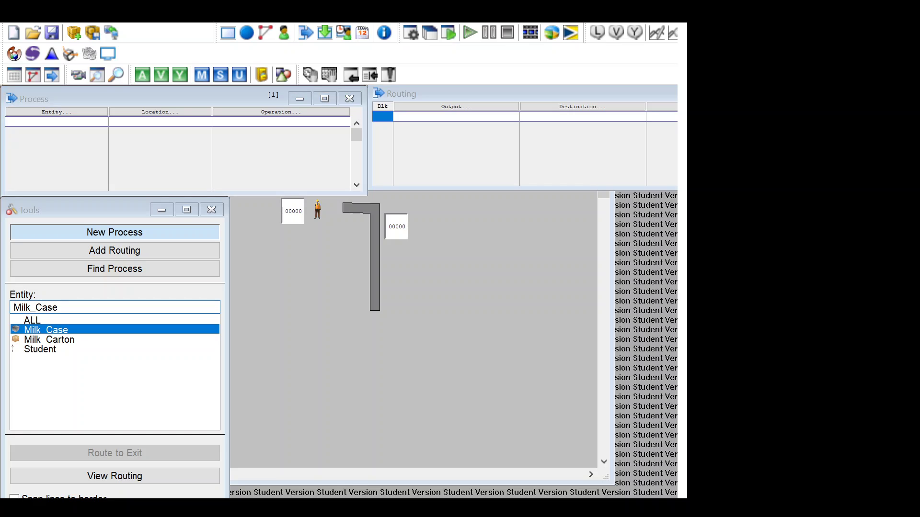
{"action": "left_click", "coordinate": [74, 123]}
{"action": "key", "text": "Return"}
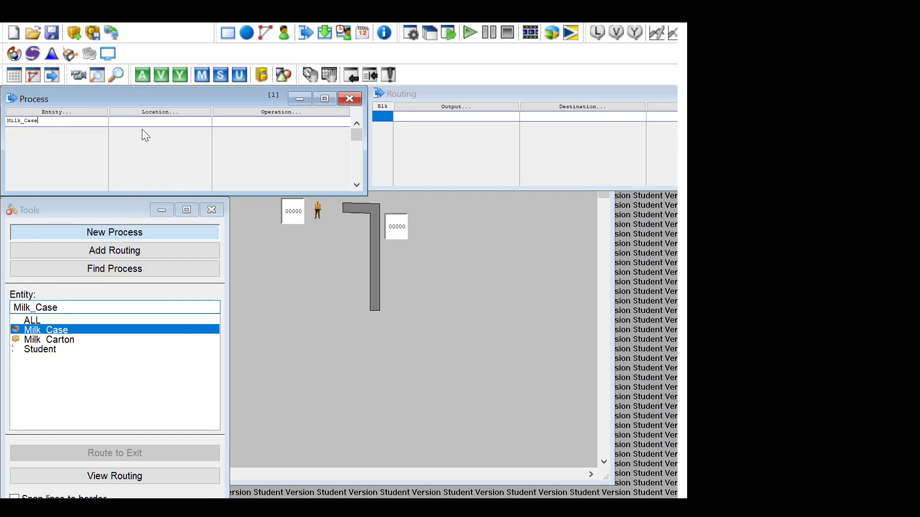
{"action": "left_click", "coordinate": [143, 121]}
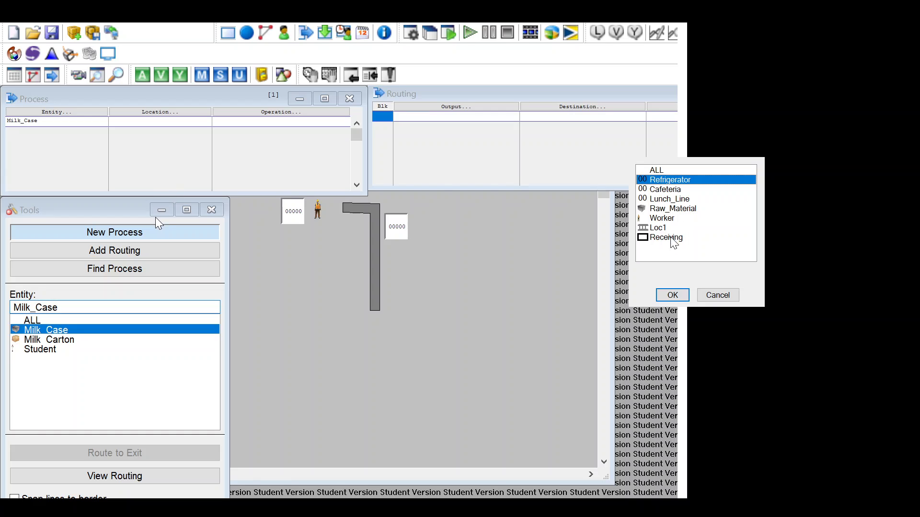
{"action": "left_click", "coordinate": [670, 238]}
{"action": "left_click", "coordinate": [671, 294]}
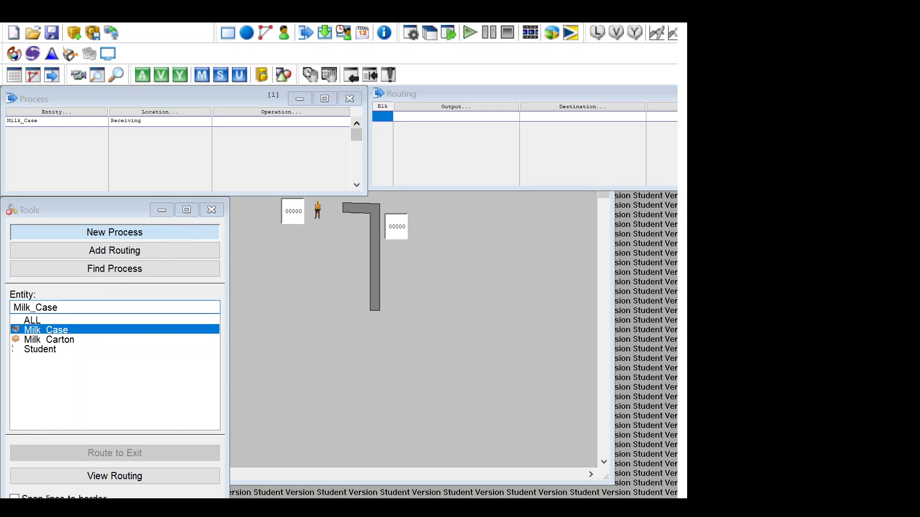
- Route the Milk_Case output from Receiving to the Refrigerator destination
{"action": "left_click", "coordinate": [433, 117]}
{"action": "double_click", "coordinate": [421, 116]}
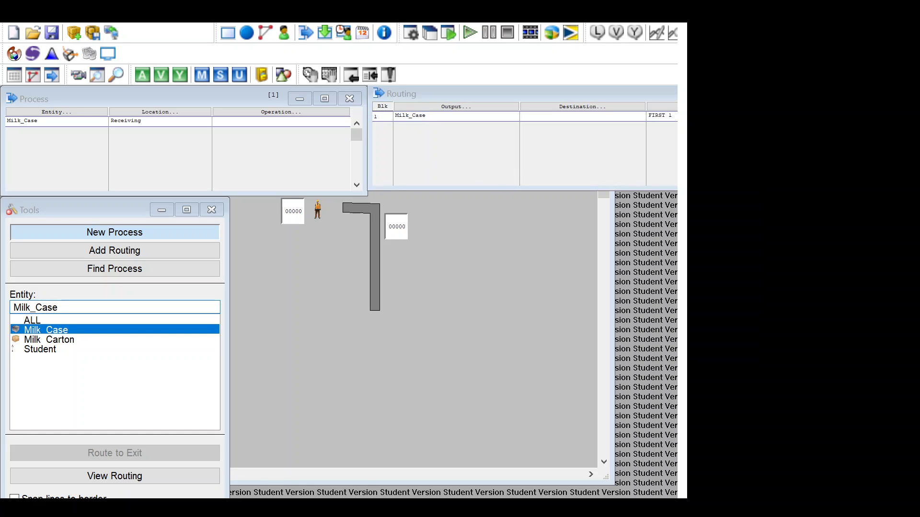
{"action": "double_click", "coordinate": [575, 118]}
{"action": "left_click", "coordinate": [565, 147]}
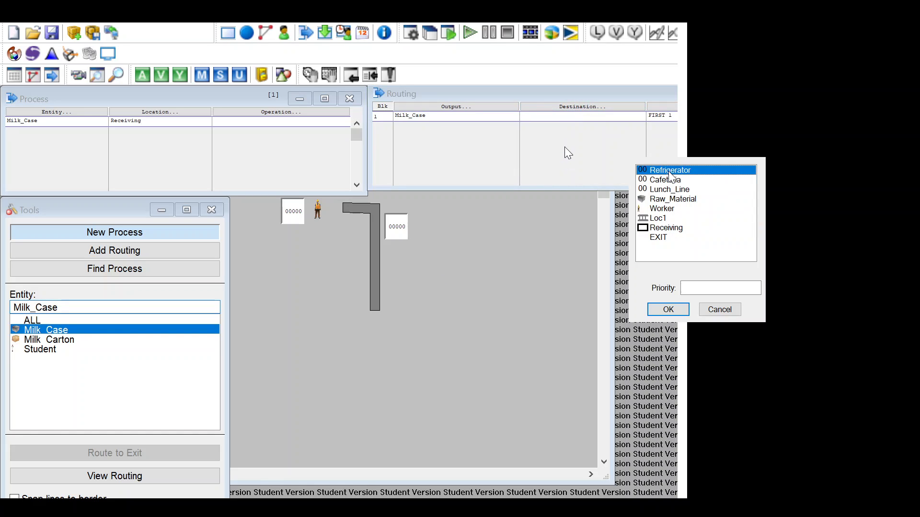
{"action": "left_click", "coordinate": [559, 291]}
{"action": "left_click", "coordinate": [407, 222]}
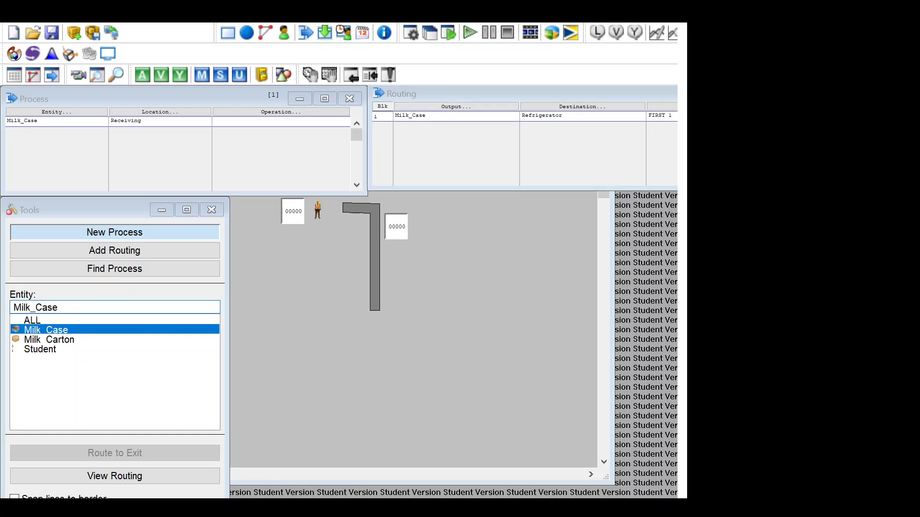
- Set the move logic of the Milk_Case routing to Refrigerator to Move For 5 min
{"action": "left_click_drag", "start_coordinate": [539, 95], "coordinate": [364, 95]}
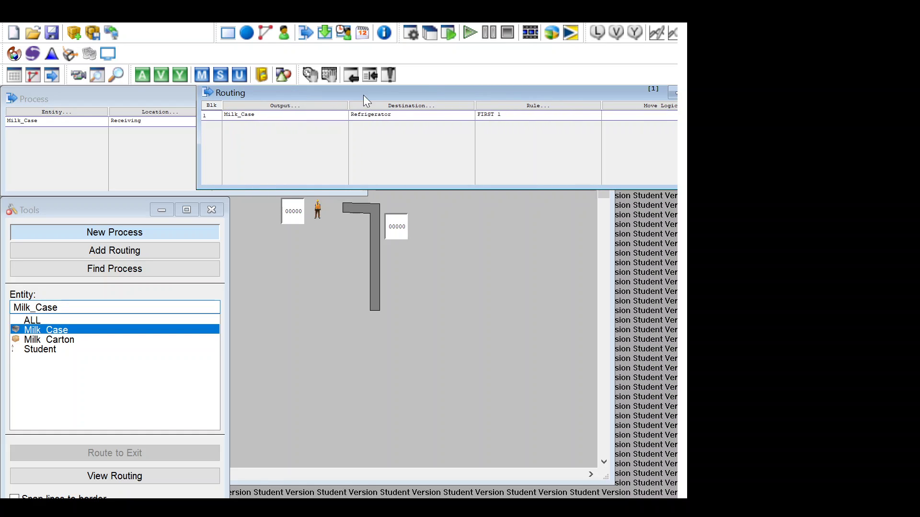
{"action": "double_click", "coordinate": [644, 118]}
{"action": "left_click", "coordinate": [379, 222]}
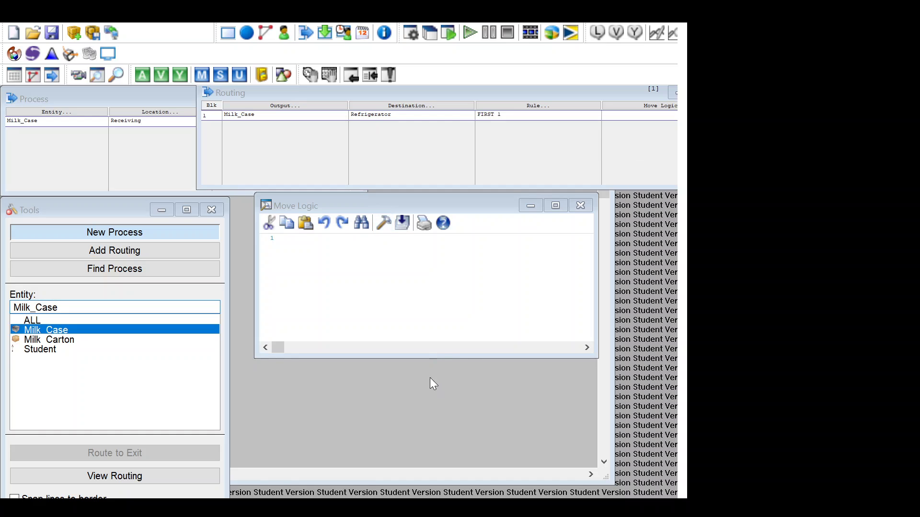
{"action": "type", "text": "5"}
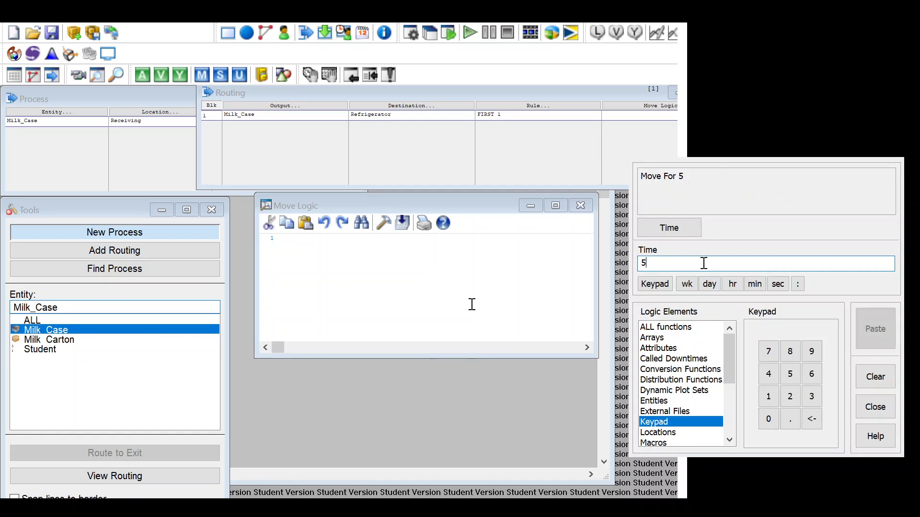
{"action": "left_click", "coordinate": [760, 286]}
{"action": "left_click", "coordinate": [860, 328]}
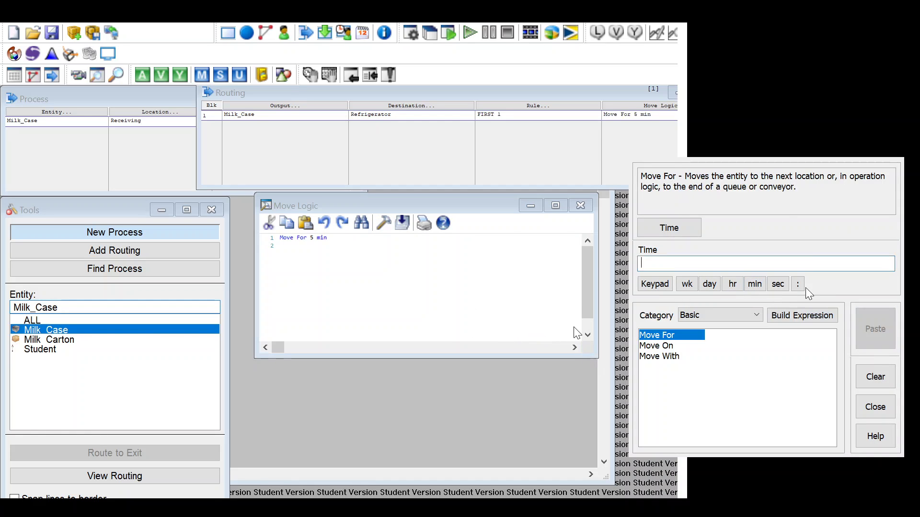
{"action": "left_click", "coordinate": [609, 206]}
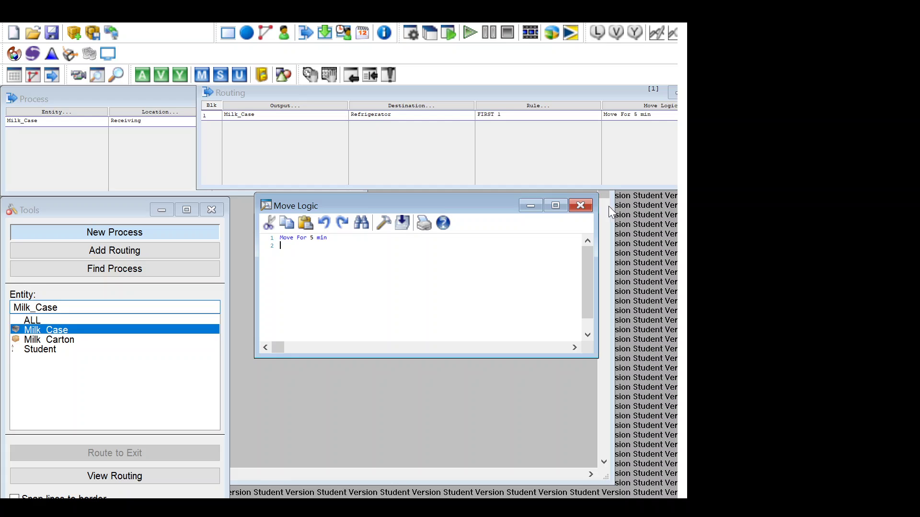
{"action": "left_click", "coordinate": [580, 205]}
- Add a second process record for Milk_Case at the Refrigerator location
{"action": "left_click_drag", "start_coordinate": [410, 98], "coordinate": [572, 99]}
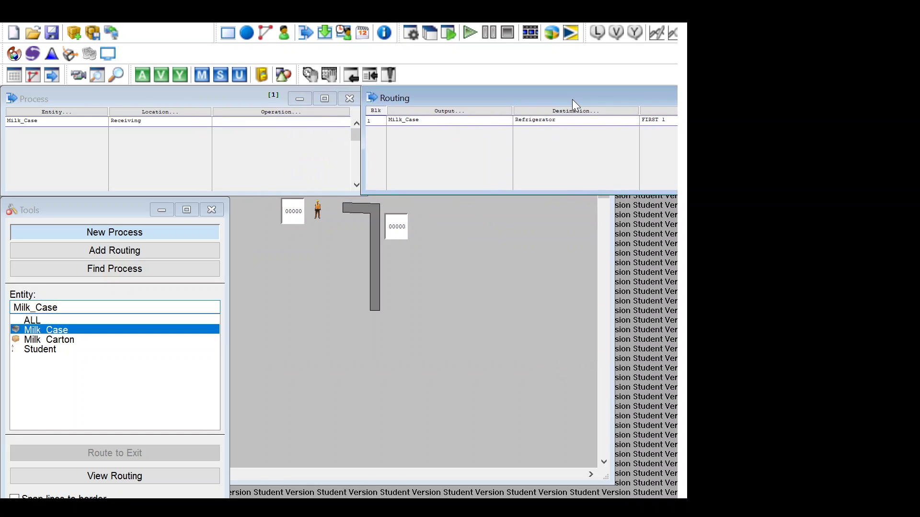
{"action": "left_click", "coordinate": [67, 136]}
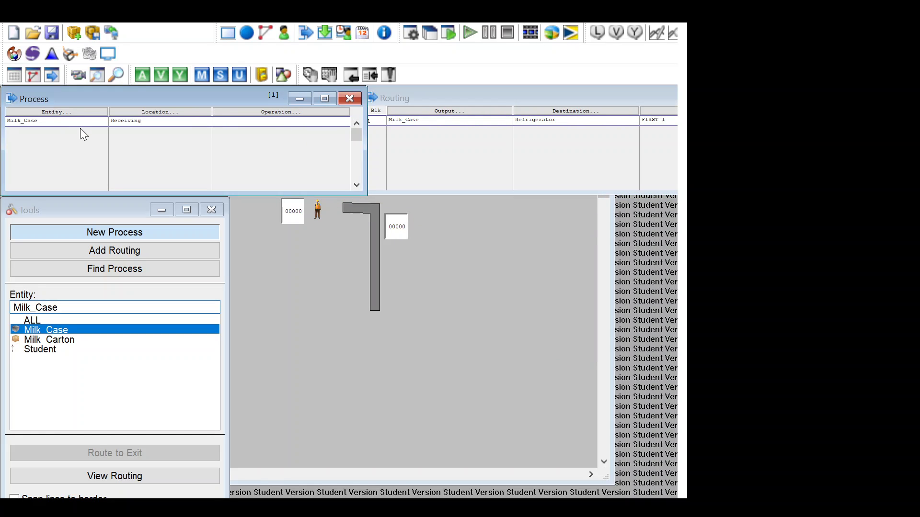
{"action": "left_click", "coordinate": [81, 121]}
{"action": "key", "text": "Down"}
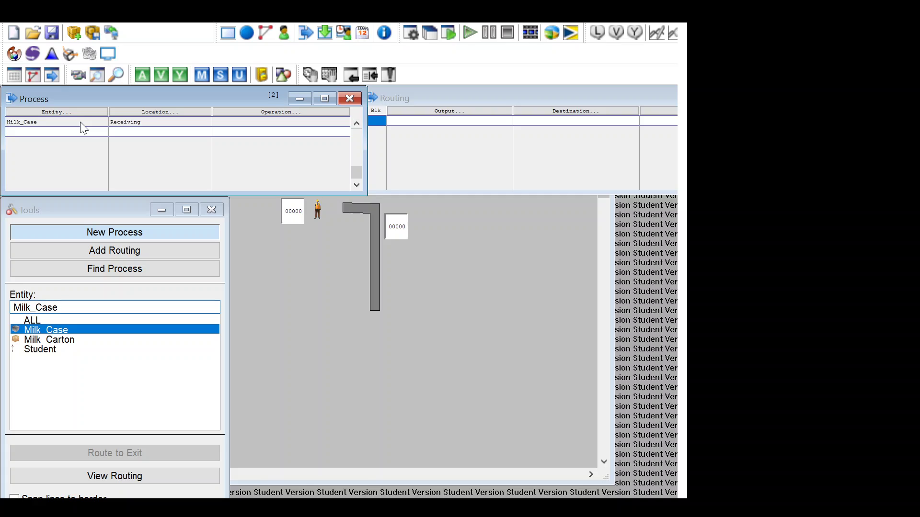
{"action": "double_click", "coordinate": [66, 134]}
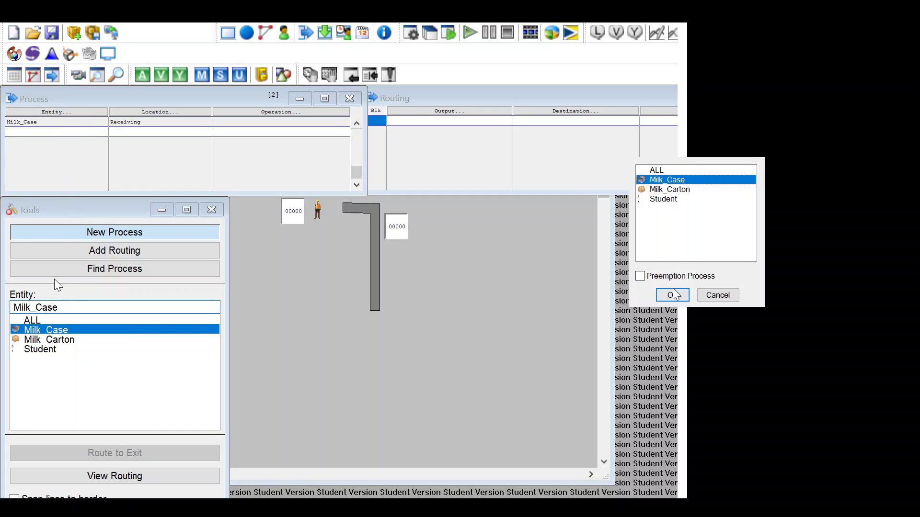
{"action": "left_click", "coordinate": [673, 295]}
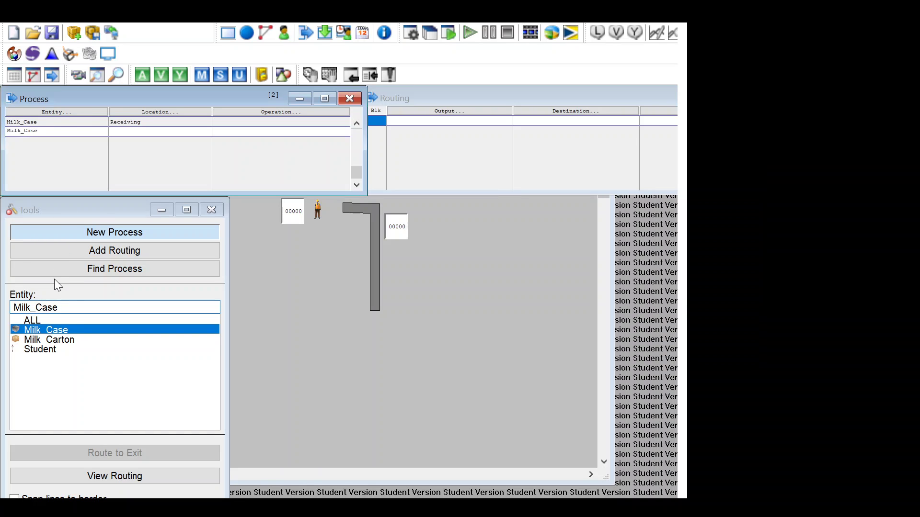
{"action": "double_click", "coordinate": [142, 131]}
{"action": "left_click", "coordinate": [673, 294]}
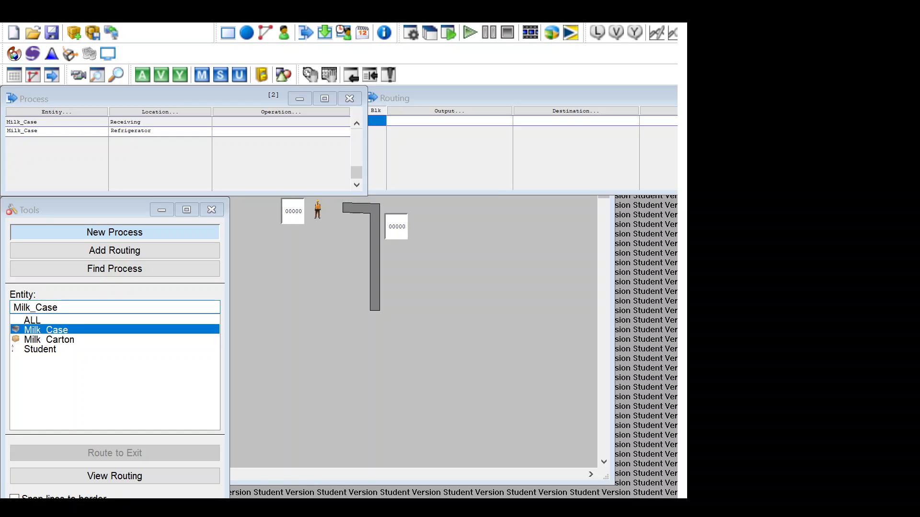
- Add the logic statement Split 10 As Milk_Carton to the operation of the Milk_Case process at the Refrigerator
{"action": "left_click", "coordinate": [234, 134]}
{"action": "double_click", "coordinate": [234, 132]}
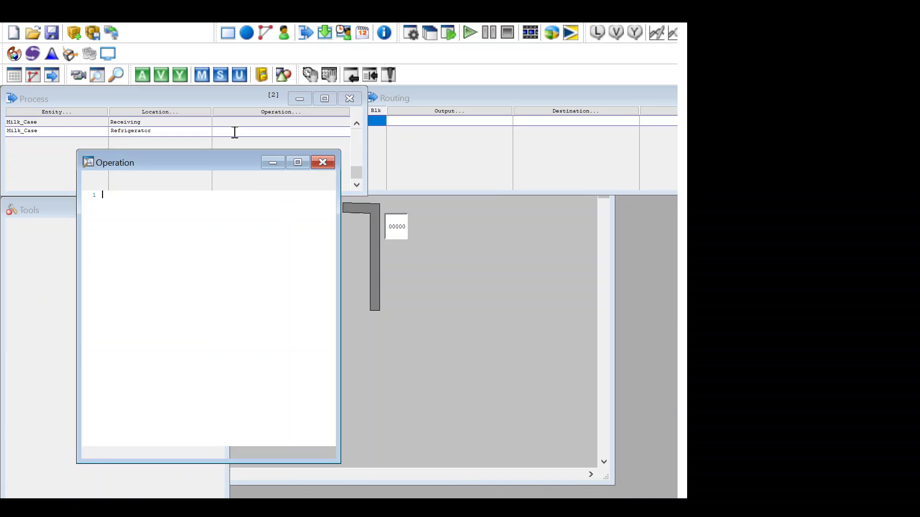
{"action": "left_click", "coordinate": [204, 180]}
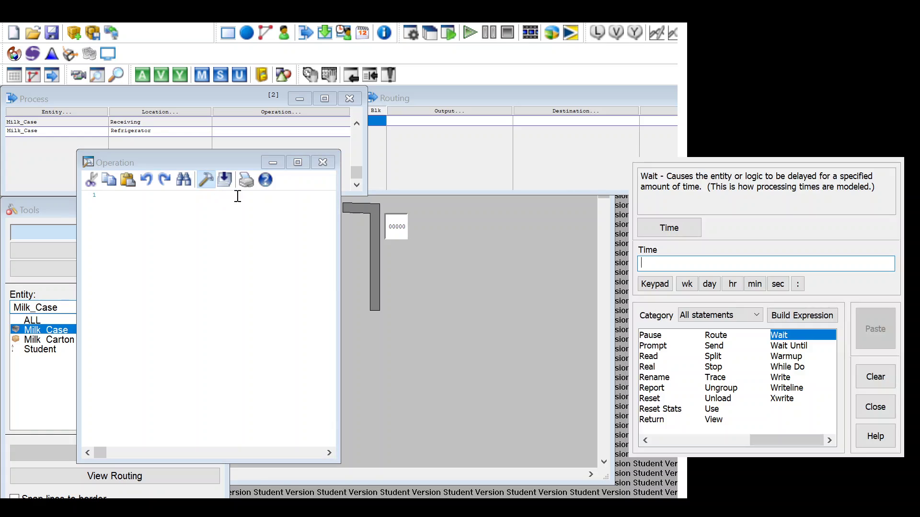
{"action": "left_click", "coordinate": [713, 366]}
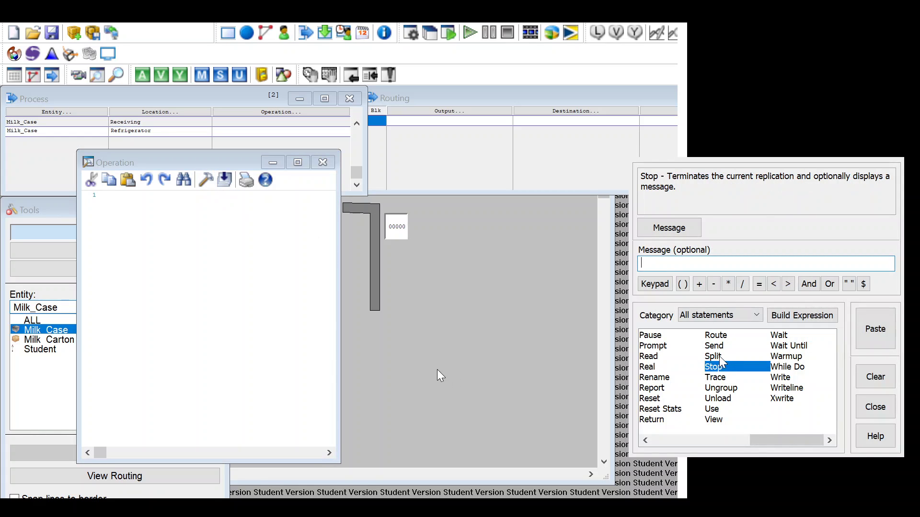
{"action": "left_click", "coordinate": [713, 356]}
{"action": "left_click", "coordinate": [684, 234]}
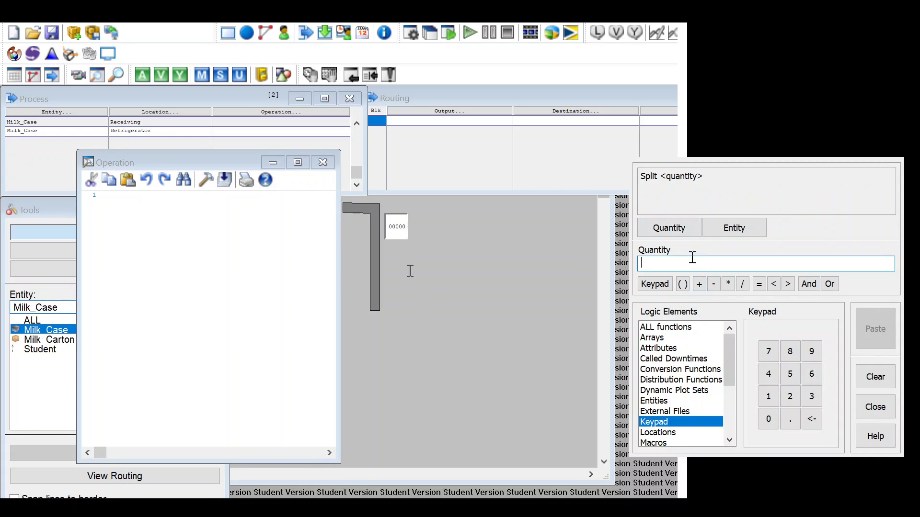
{"action": "type", "text": "10"}
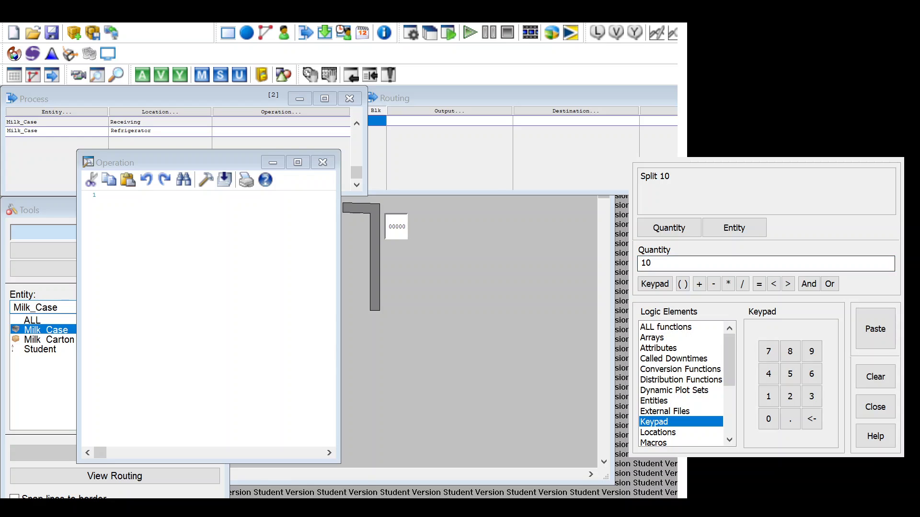
{"action": "left_click", "coordinate": [734, 228]}
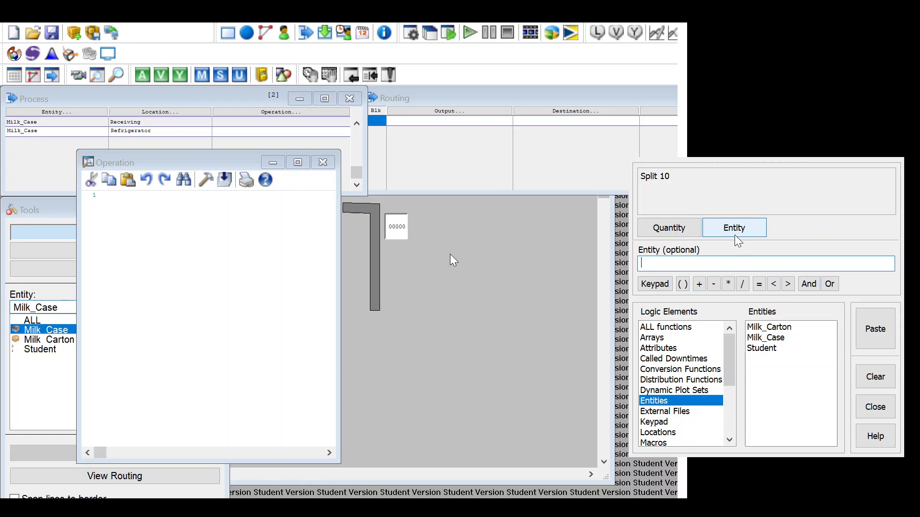
{"action": "left_click", "coordinate": [769, 328]}
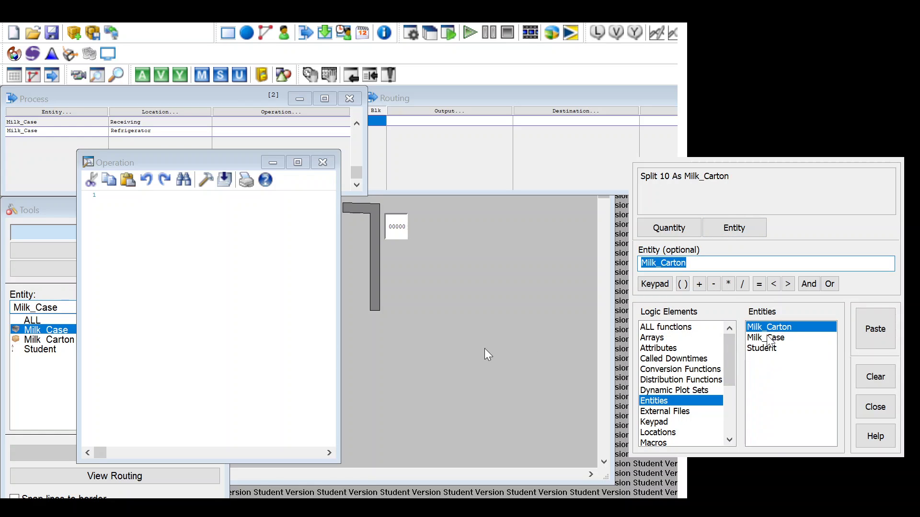
{"action": "left_click", "coordinate": [868, 342]}
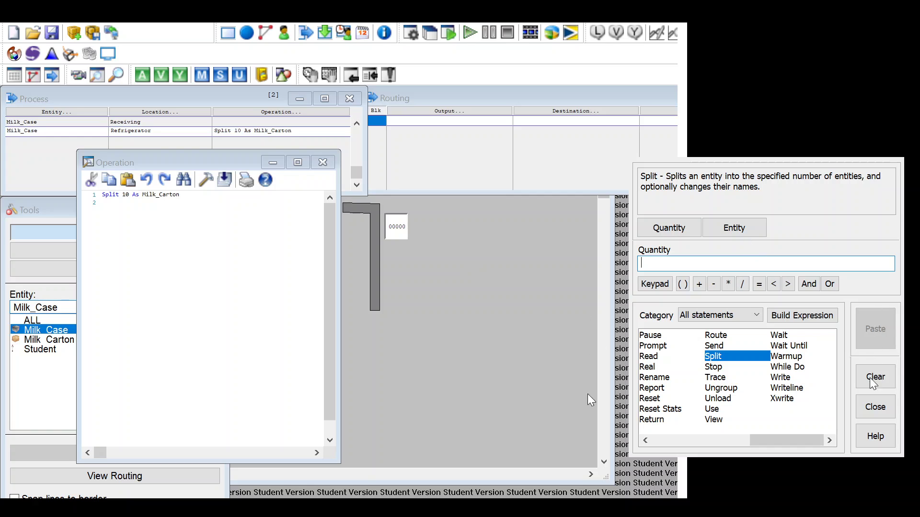
{"action": "left_click", "coordinate": [874, 407]}
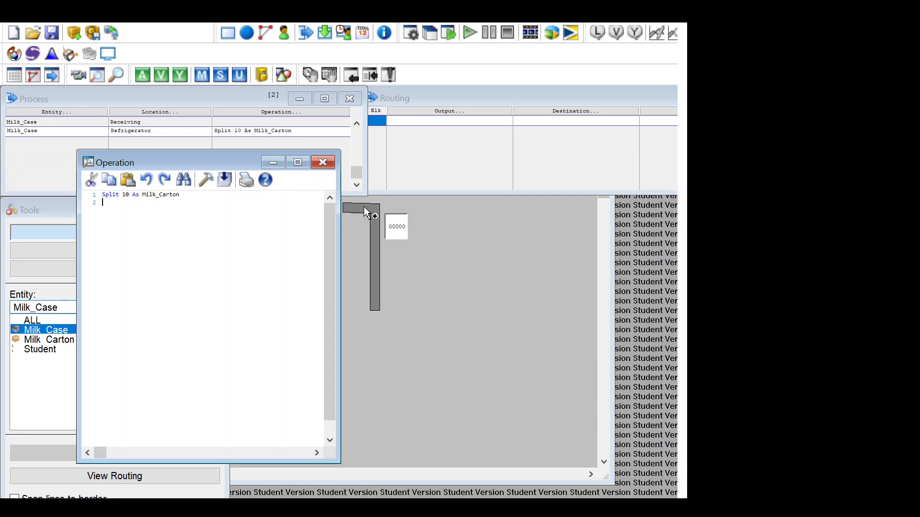
{"action": "left_click", "coordinate": [335, 160]}
- Try to build a Wait statement with a uniform distribution, mean 6 and half range 1, for the Refrigerator operation
{"action": "left_click", "coordinate": [203, 178]}
{"action": "left_click", "coordinate": [783, 334]}
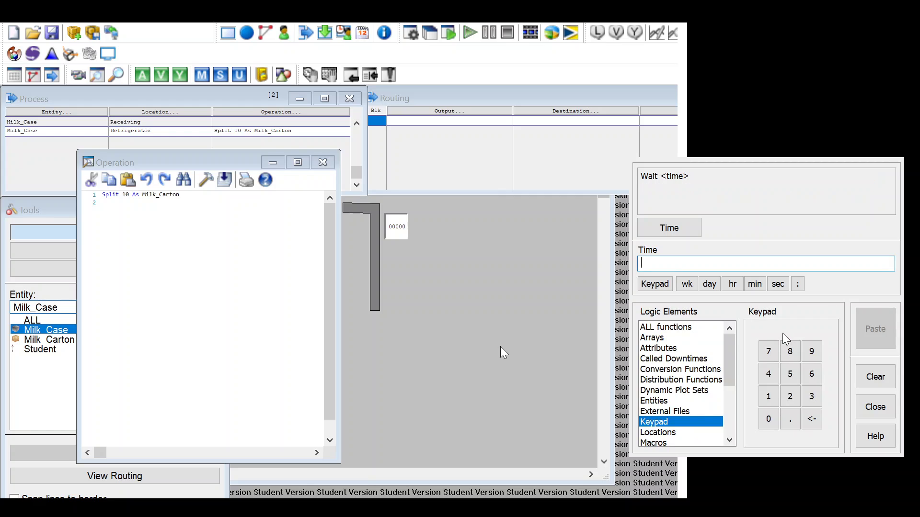
{"action": "left_click", "coordinate": [684, 380]}
{"action": "scroll", "coordinate": [777, 398], "scroll_direction": "down", "scroll_amount": 2}
{"action": "left_click", "coordinate": [776, 420]}
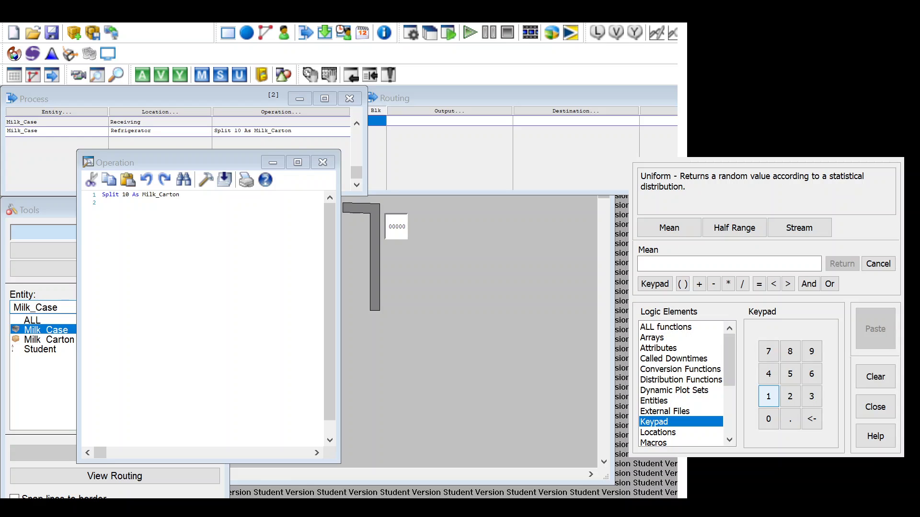
{"action": "left_click", "coordinate": [684, 229]}
{"action": "type", "text": "6"}
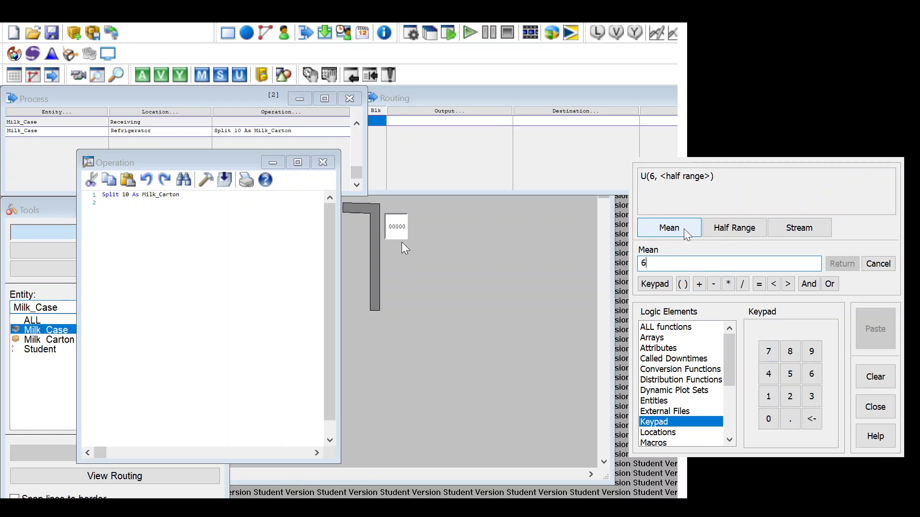
{"action": "left_click", "coordinate": [734, 228]}
{"action": "type", "text": "1"}
{"action": "left_click", "coordinate": [841, 264]}
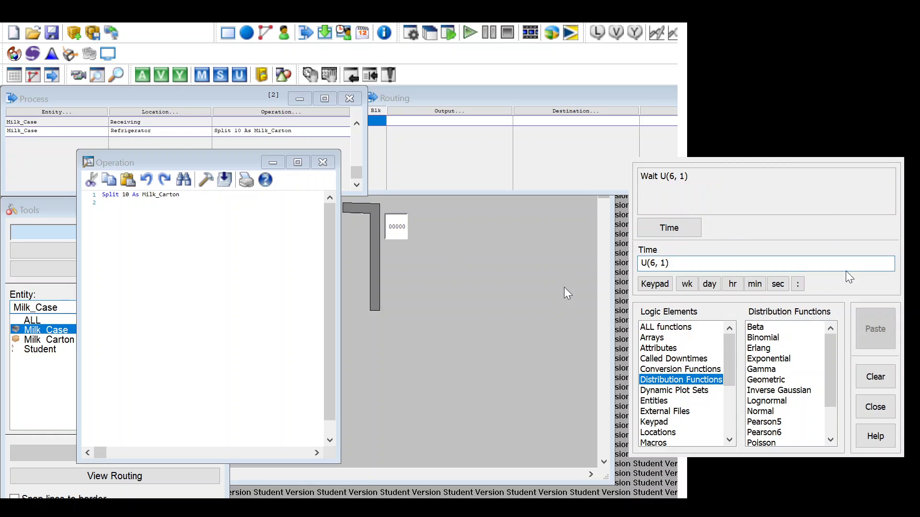
{"action": "left_click", "coordinate": [875, 329]}
{"action": "left_click", "coordinate": [876, 407]}
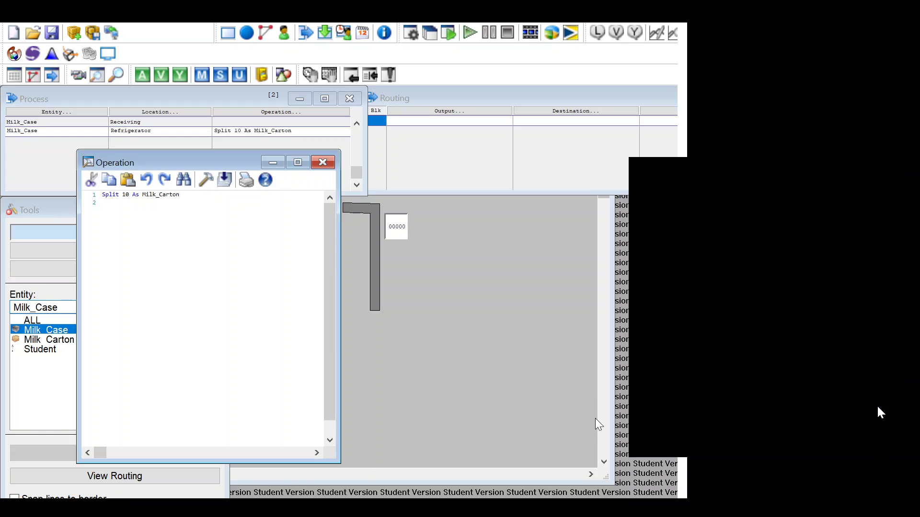
- Add the statement Wait U(6, 1) below the Split statement in the Refrigerator operation logic and close the logic editor
{"action": "left_click", "coordinate": [206, 180]}
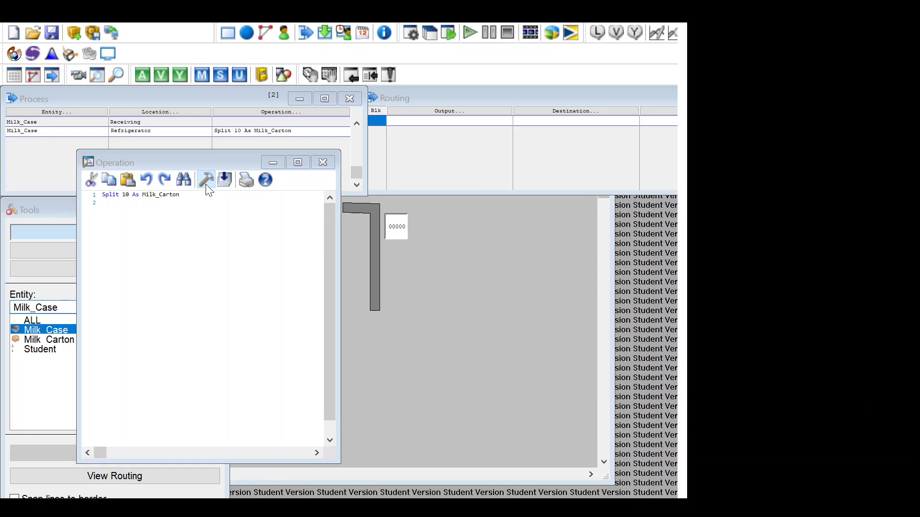
{"action": "double_click", "coordinate": [797, 335]}
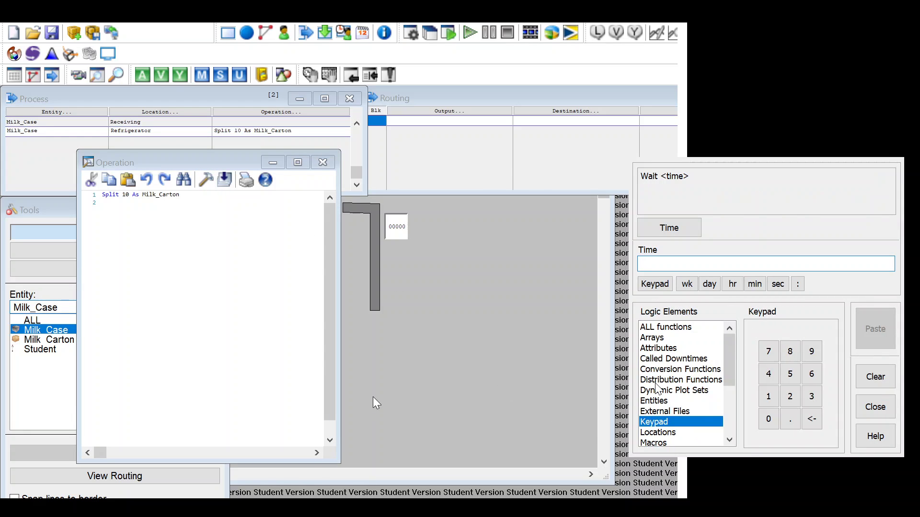
{"action": "left_click", "coordinate": [668, 382]}
{"action": "scroll", "coordinate": [767, 397], "scroll_direction": "down", "scroll_amount": 1}
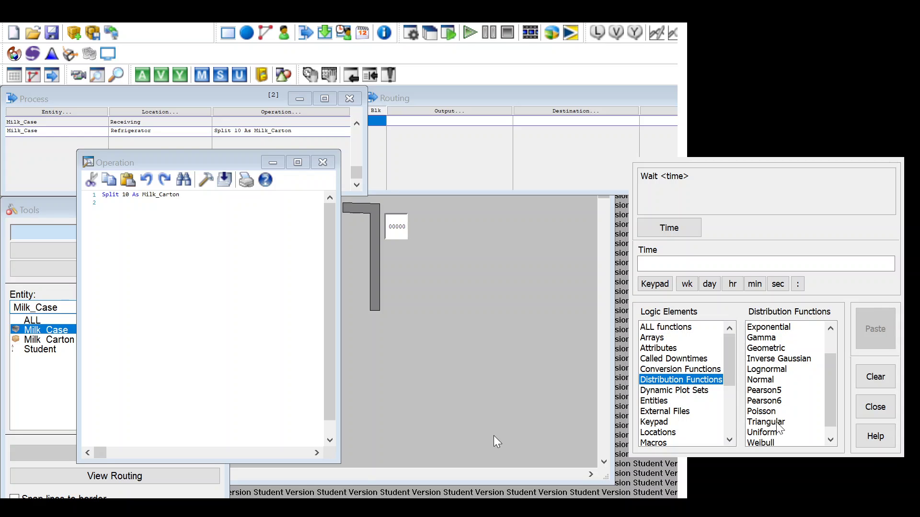
{"action": "double_click", "coordinate": [762, 431]}
{"action": "left_click", "coordinate": [769, 418]}
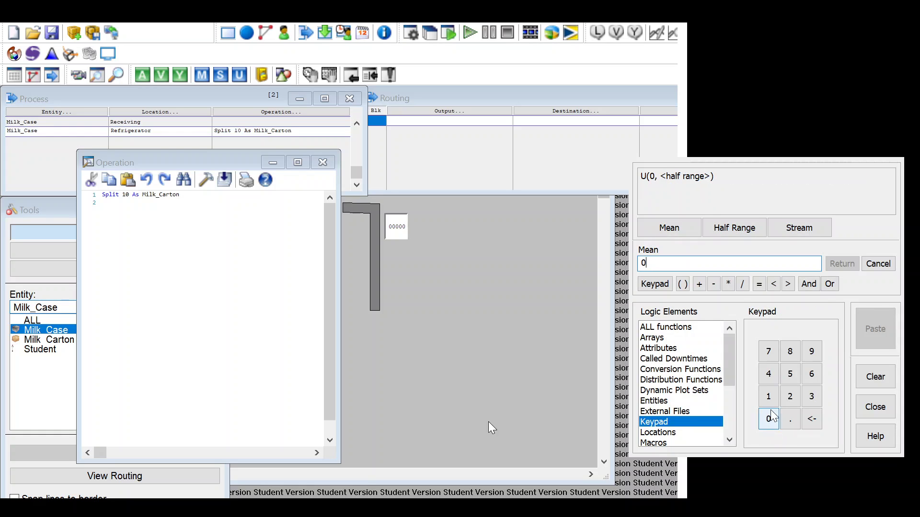
{"action": "left_click", "coordinate": [676, 228]}
{"action": "type", "text": "6"}
{"action": "left_click", "coordinate": [725, 231]}
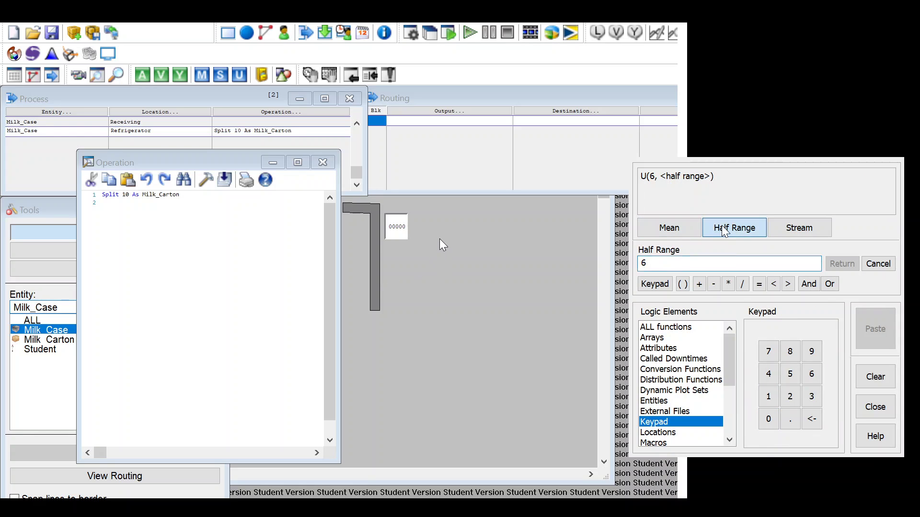
{"action": "type", "text": "1"}
{"action": "left_click", "coordinate": [839, 265]}
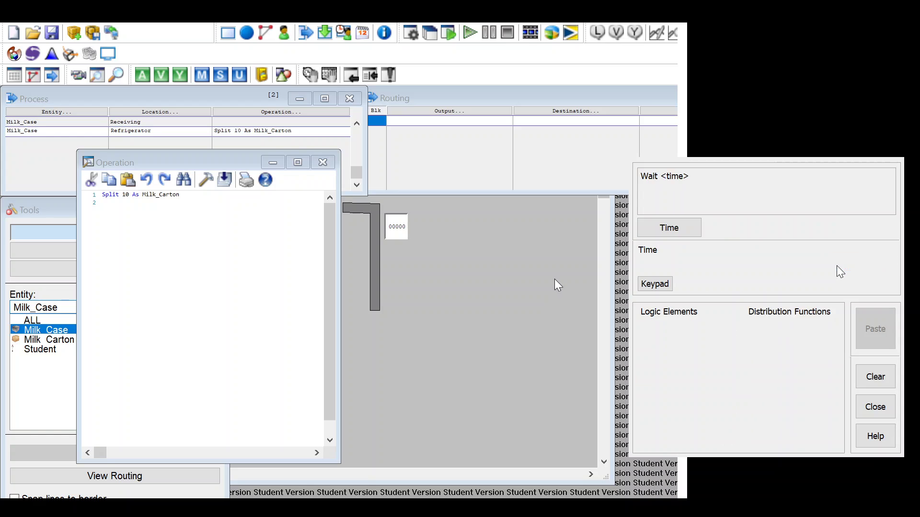
{"action": "left_click", "coordinate": [875, 329]}
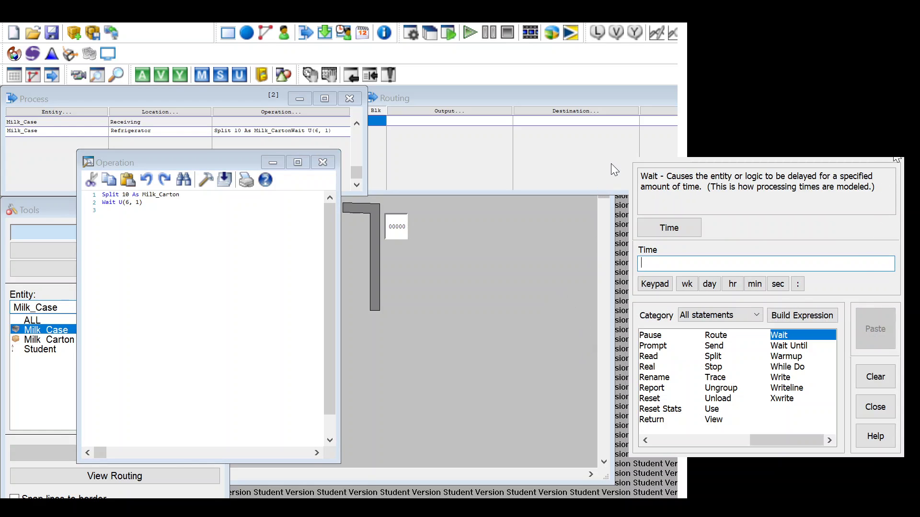
{"action": "left_click", "coordinate": [876, 407]}
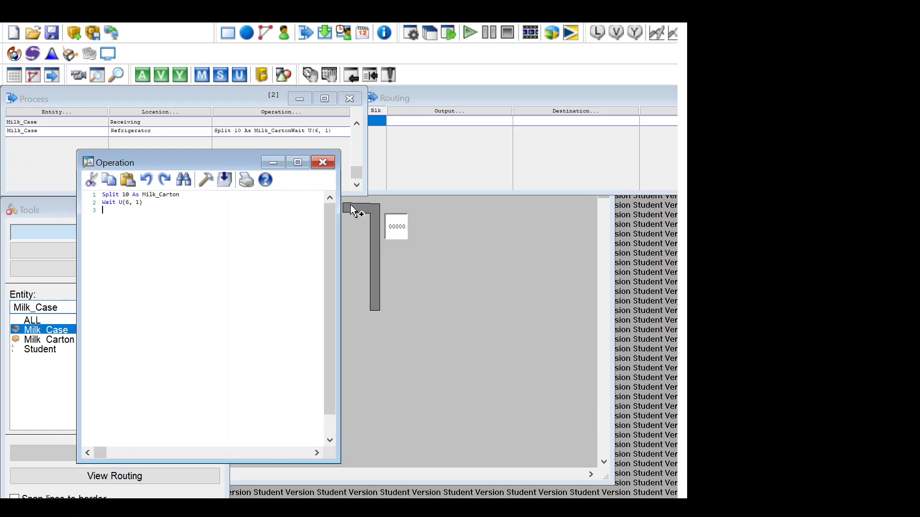
{"action": "left_click", "coordinate": [323, 163]}
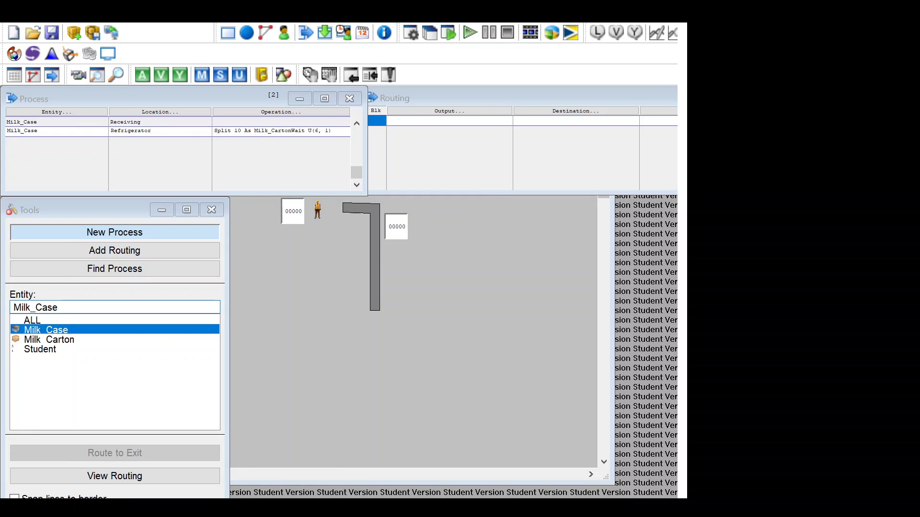
- Add a third process record for the Milk_Carton entity at the Refrigerator location
{"action": "left_click", "coordinate": [82, 154]}
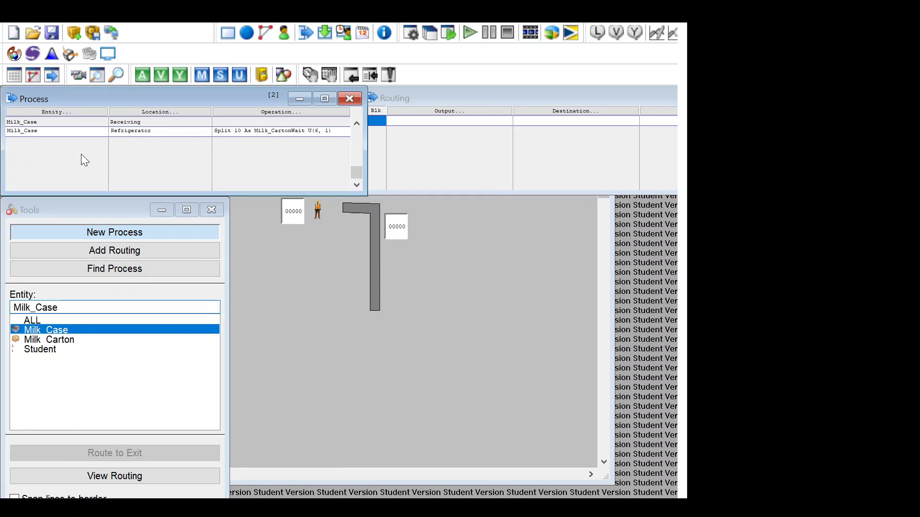
{"action": "left_click", "coordinate": [63, 136]}
{"action": "double_click", "coordinate": [57, 141]}
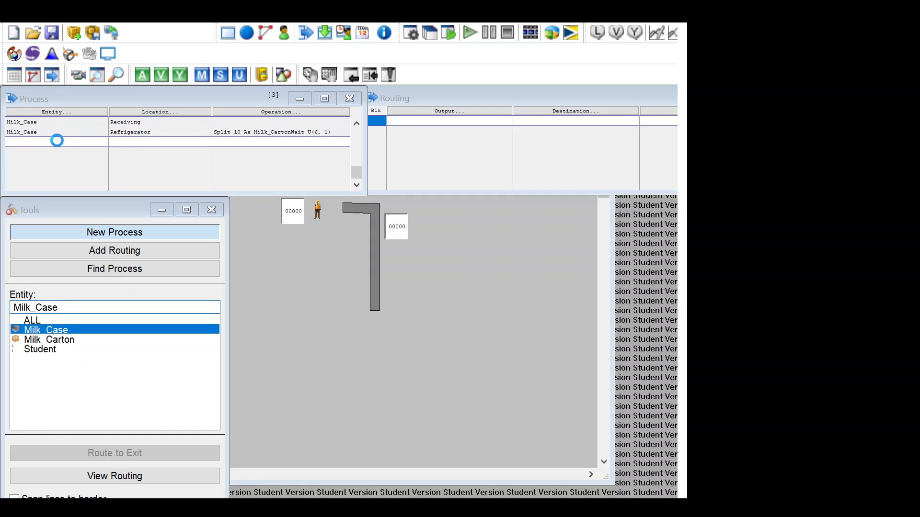
{"action": "left_click", "coordinate": [681, 190]}
{"action": "left_click", "coordinate": [672, 296]}
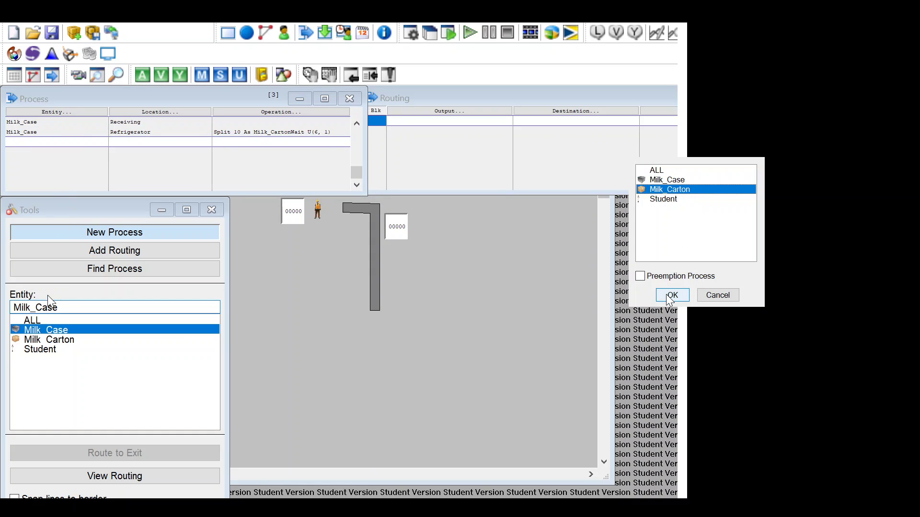
{"action": "double_click", "coordinate": [160, 144]}
{"action": "left_click", "coordinate": [672, 179]}
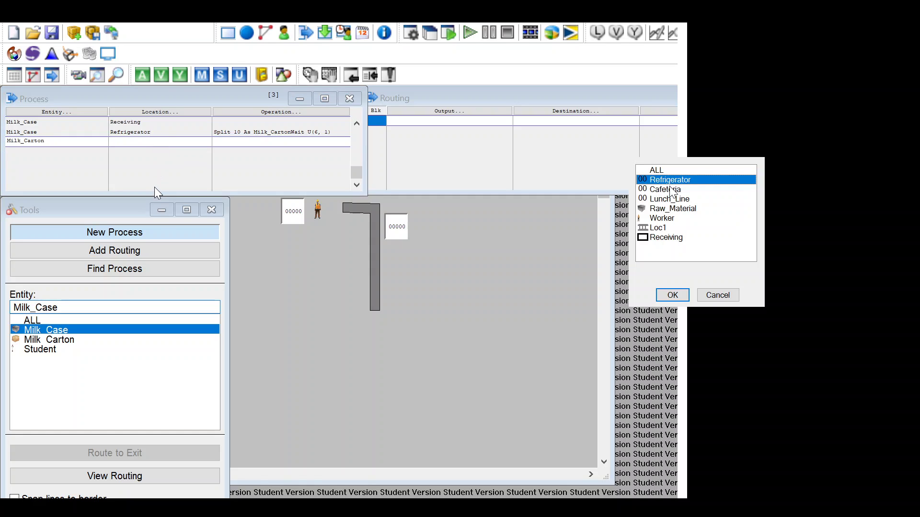
{"action": "left_click", "coordinate": [672, 295]}
{"action": "left_click", "coordinate": [189, 237]}
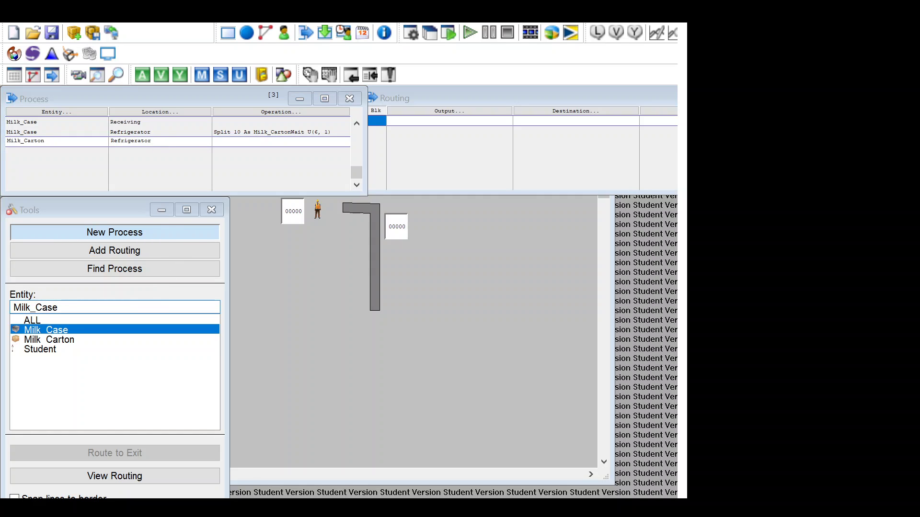
- Route the Milk_Carton output from the Refrigerator to the Cafeteria destination
{"action": "left_click", "coordinate": [435, 113]}
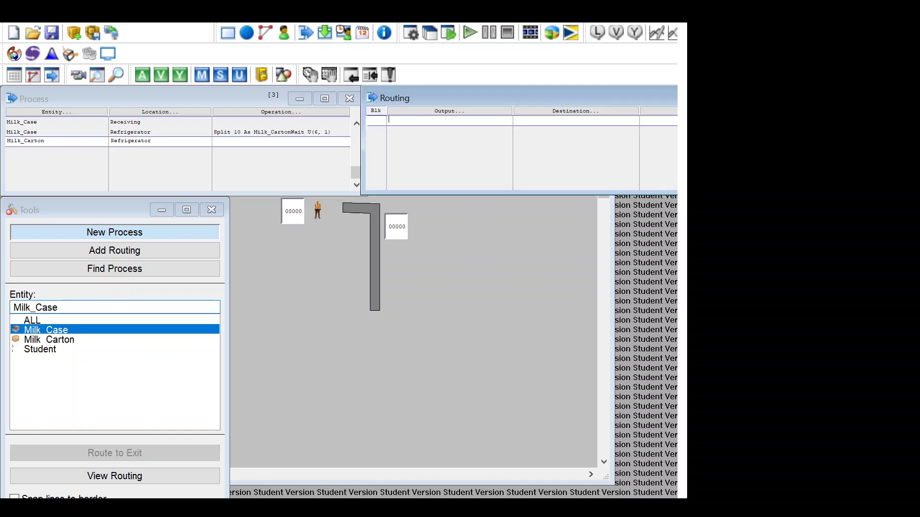
{"action": "left_click", "coordinate": [671, 294]}
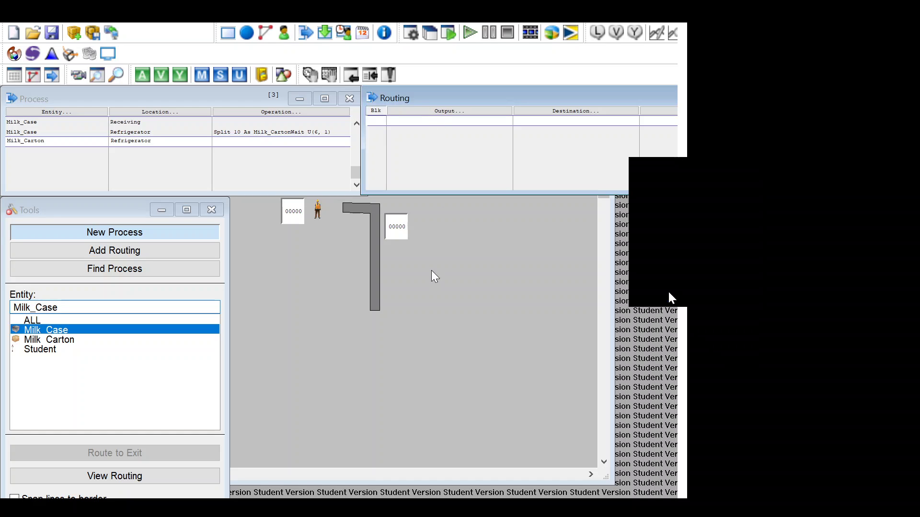
{"action": "left_click", "coordinate": [554, 120]}
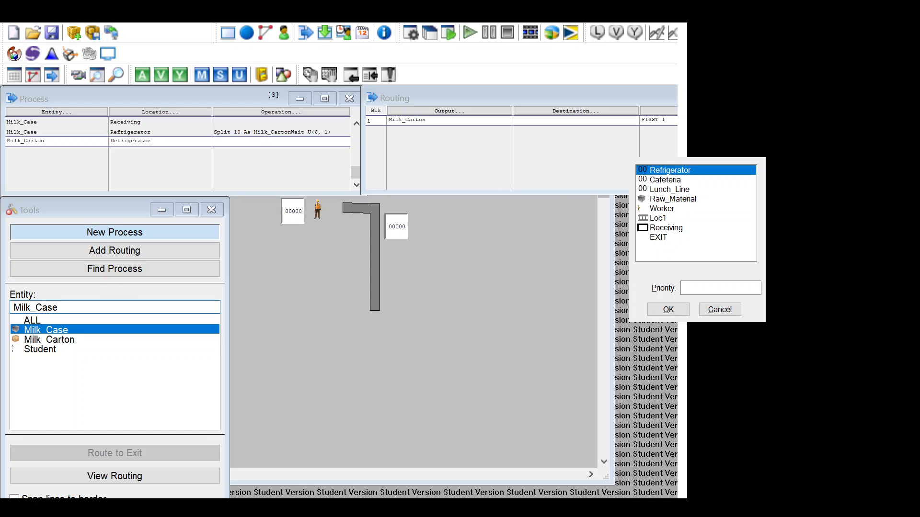
{"action": "key", "text": "Down"}
{"action": "key", "text": "Return"}
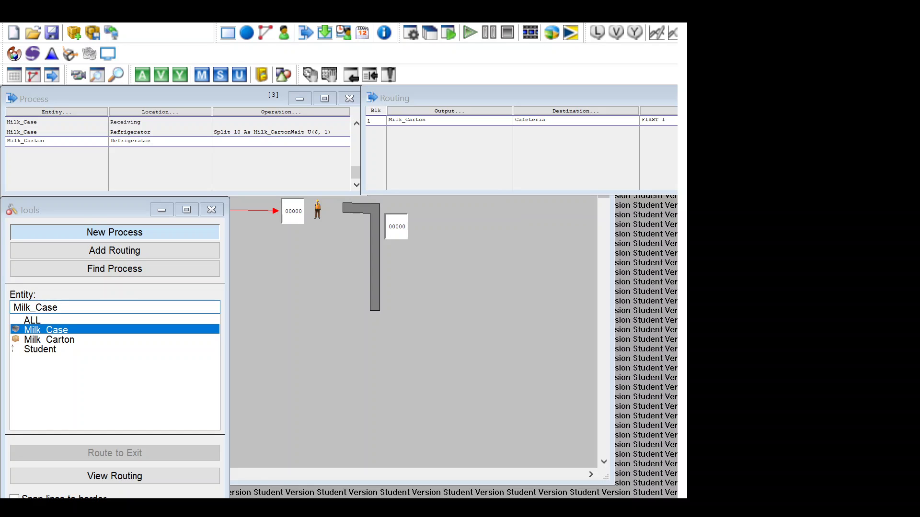
- Set the rule of the Milk_Carton routing to Cafeteria to If Join Request with a quantity of 1
{"action": "left_click", "coordinate": [654, 120]}
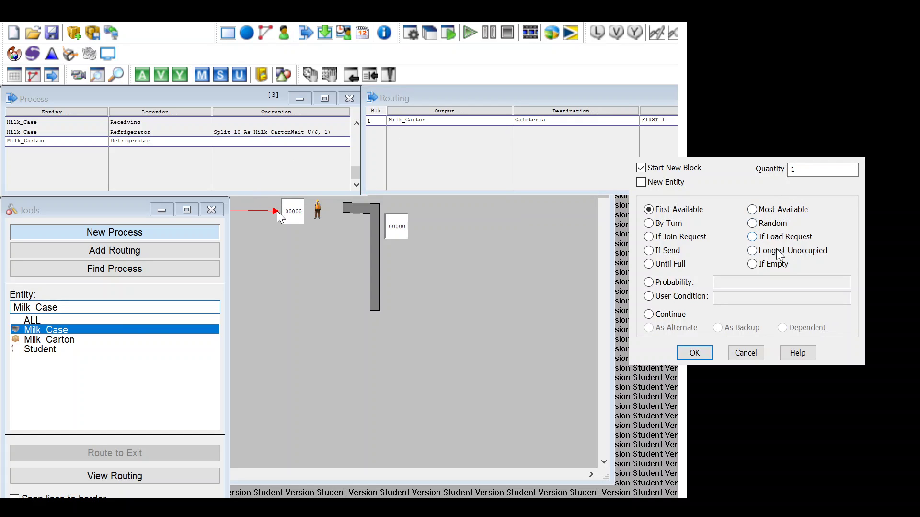
{"action": "left_click", "coordinate": [649, 237]}
{"action": "left_click", "coordinate": [694, 353]}
{"action": "left_click", "coordinate": [390, 228]}
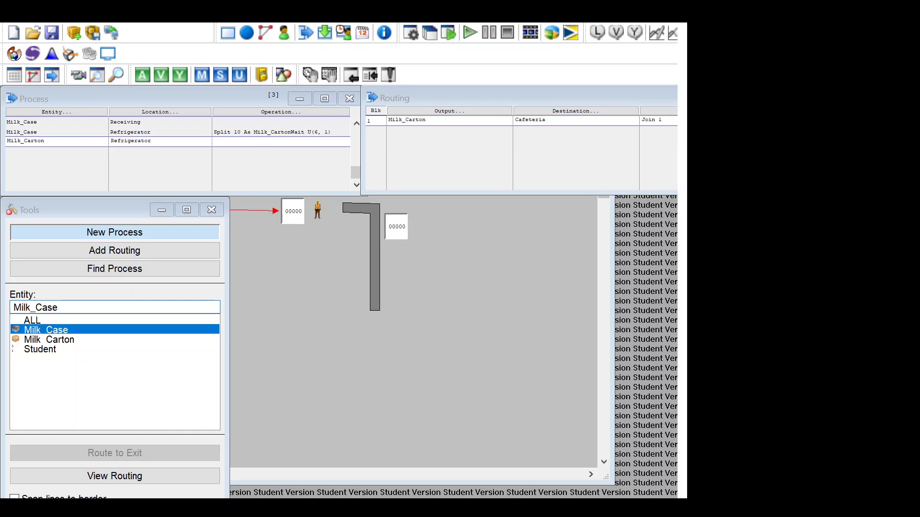
- Review the routing of Milk_Case at the Receiving location, including its rule and move logic
{"action": "left_click", "coordinate": [291, 123]}
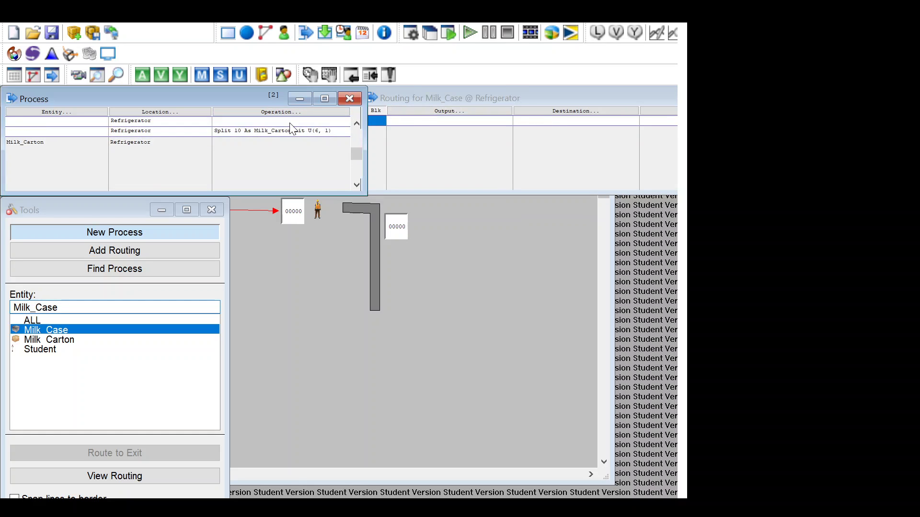
{"action": "left_click_drag", "start_coordinate": [462, 101], "coordinate": [165, 107]}
{"action": "left_click", "coordinate": [425, 118]}
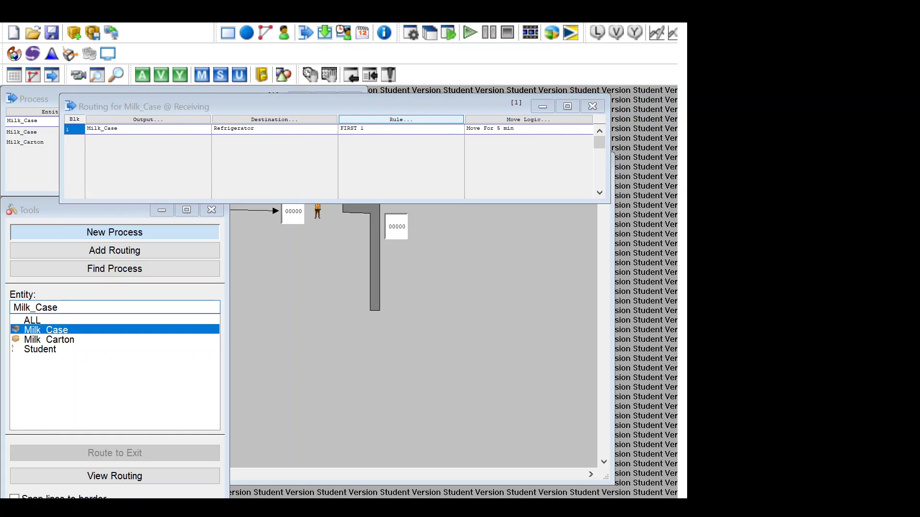
{"action": "left_click_drag", "start_coordinate": [418, 103], "coordinate": [677, 91]}
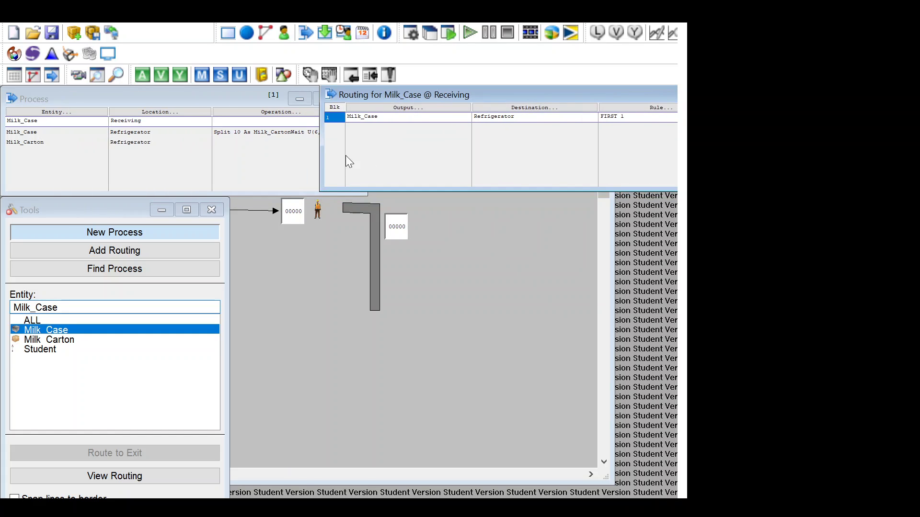
- Add the statement Move For .2 min to the move logic of the Milk_Carton routing from Refrigerator to Cafeteria and close the logic editor
{"action": "left_click", "coordinate": [271, 141]}
{"action": "left_click_drag", "start_coordinate": [450, 94], "coordinate": [240, 105]}
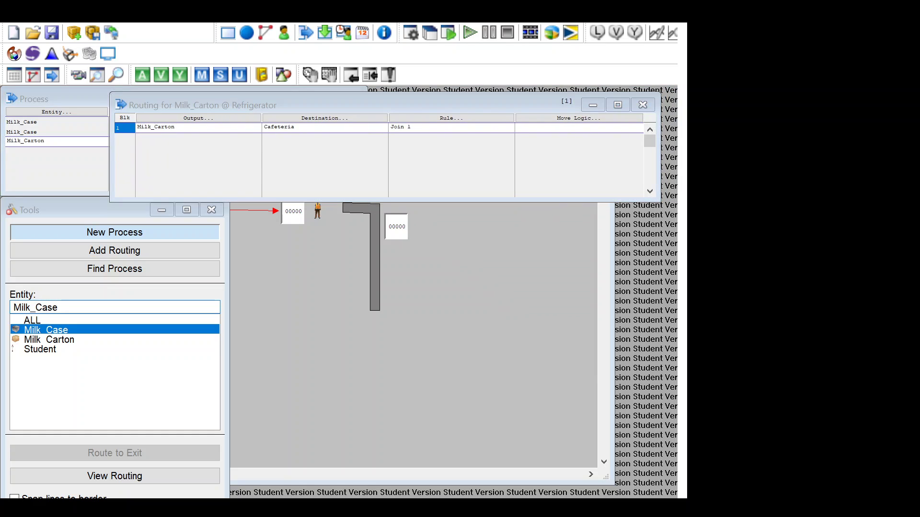
{"action": "left_click", "coordinate": [557, 128]}
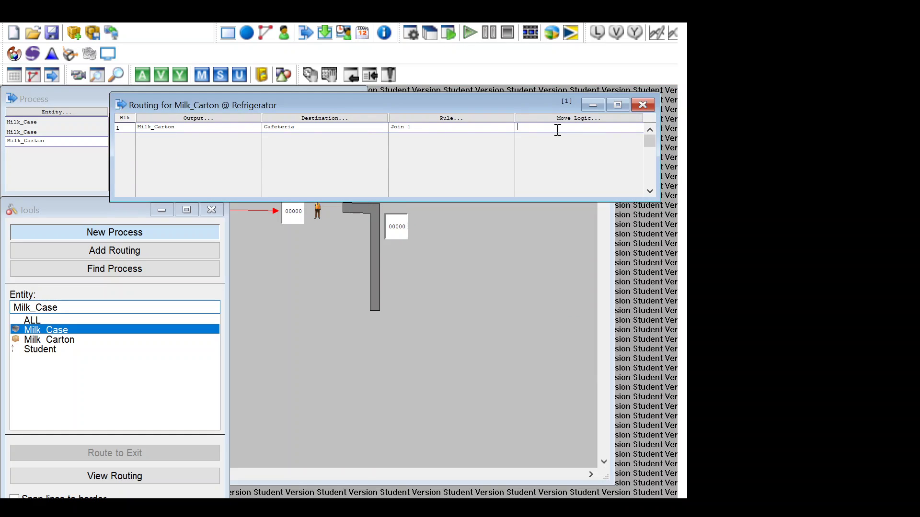
{"action": "type", "text": "mo"}
{"action": "left_click", "coordinate": [584, 119]}
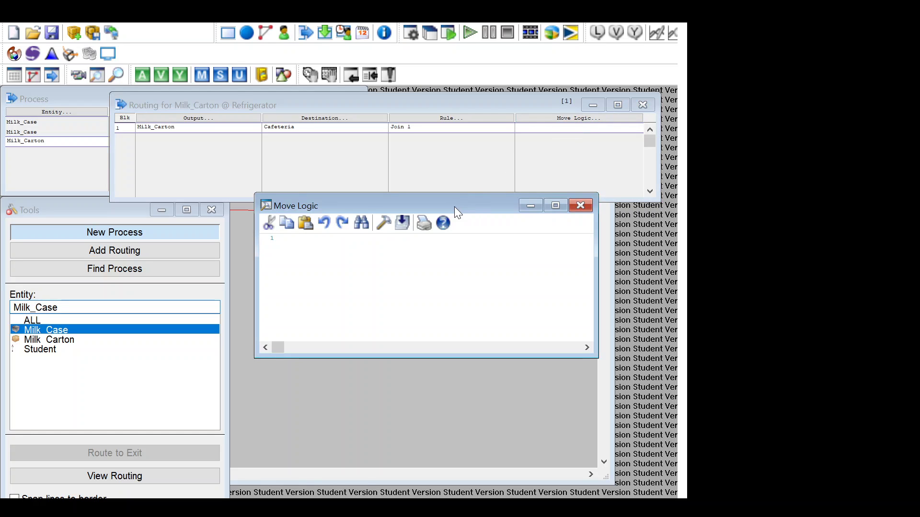
{"action": "left_click", "coordinate": [384, 223]}
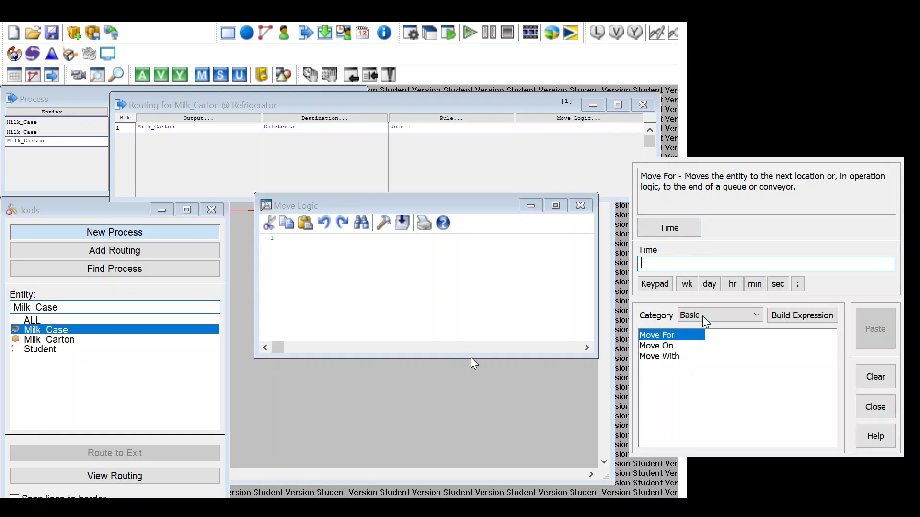
{"action": "left_click", "coordinate": [695, 266]}
{"action": "type", "text": ".2"}
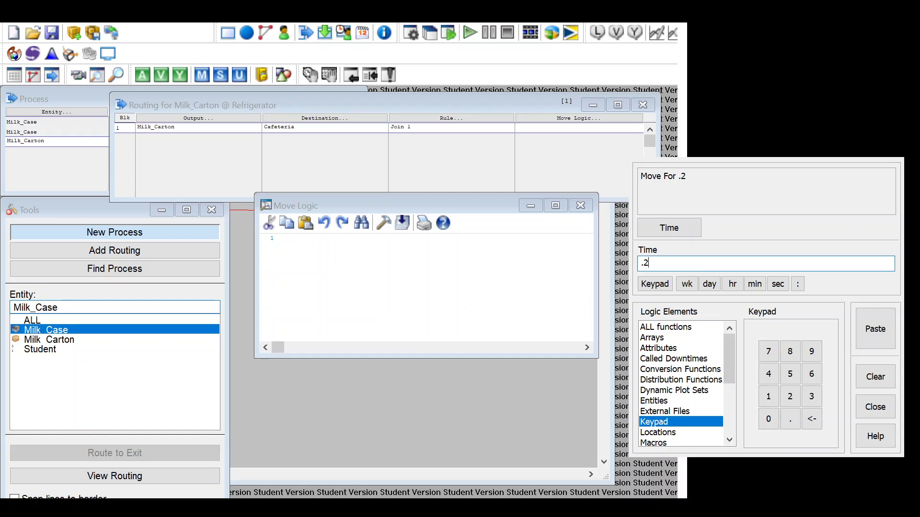
{"action": "left_click", "coordinate": [754, 284]}
{"action": "left_click", "coordinate": [873, 331]}
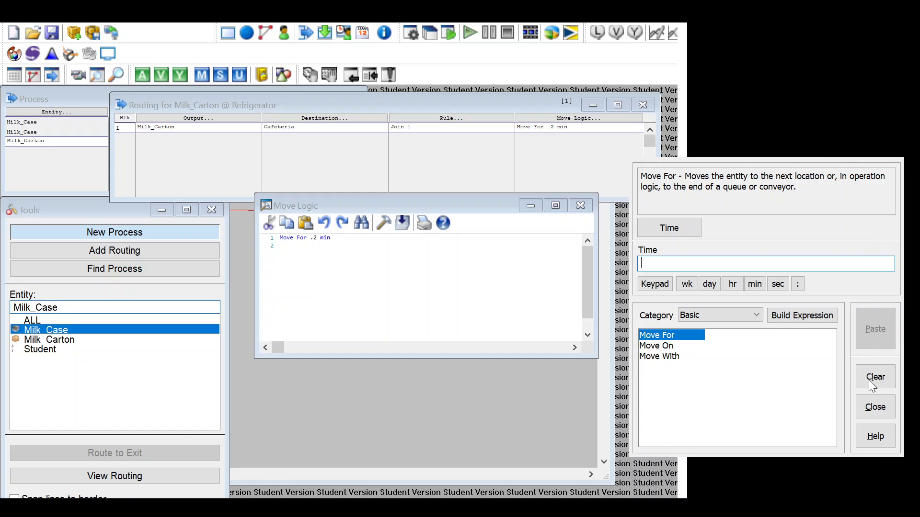
{"action": "left_click", "coordinate": [875, 407]}
{"action": "left_click", "coordinate": [575, 205]}
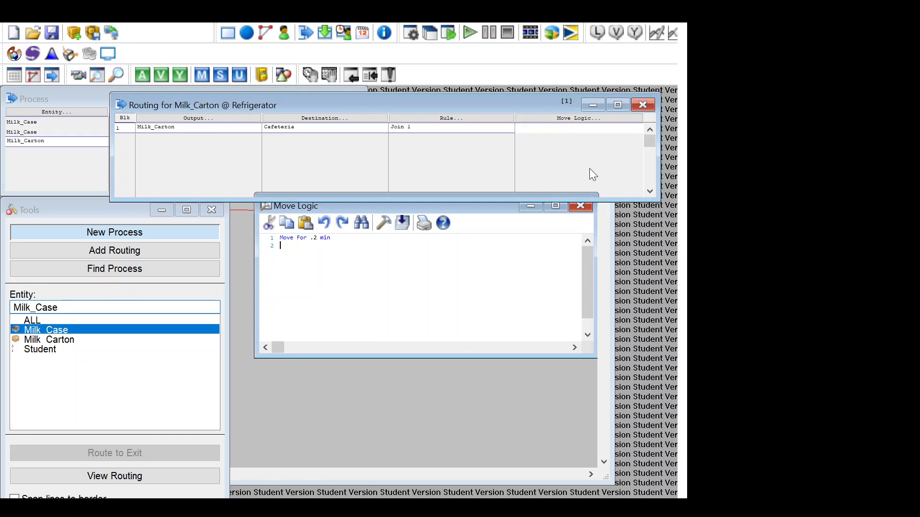
- Add a fourth process record for the Student entity at the Lunch_Line location
{"action": "left_click_drag", "start_coordinate": [436, 102], "coordinate": [678, 105]}
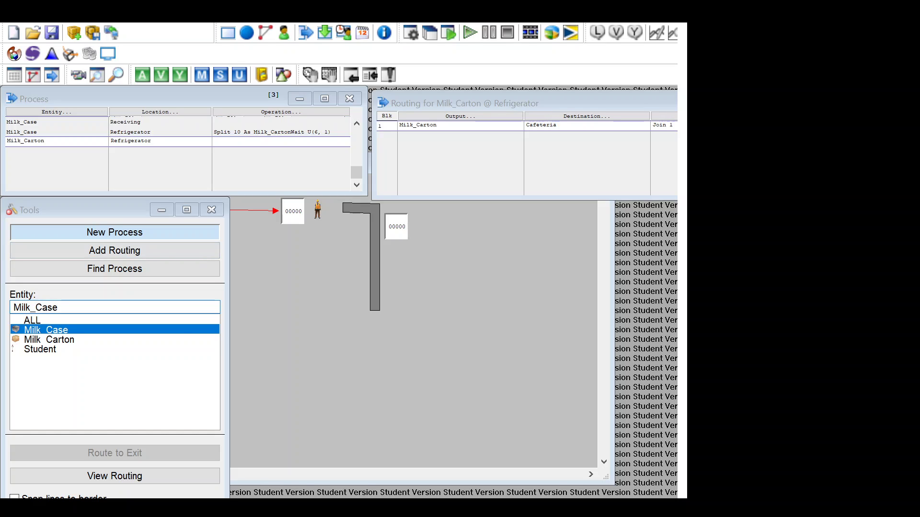
{"action": "left_click", "coordinate": [165, 142]}
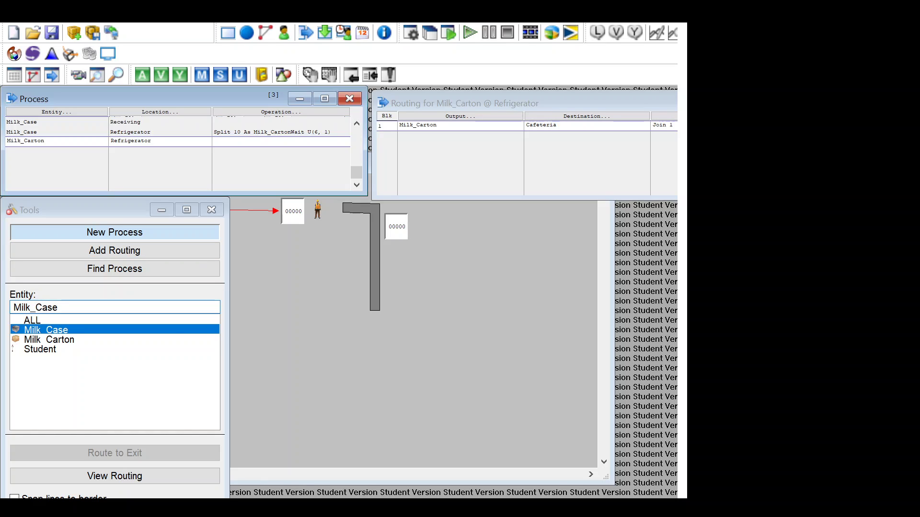
{"action": "key", "text": "Return"}
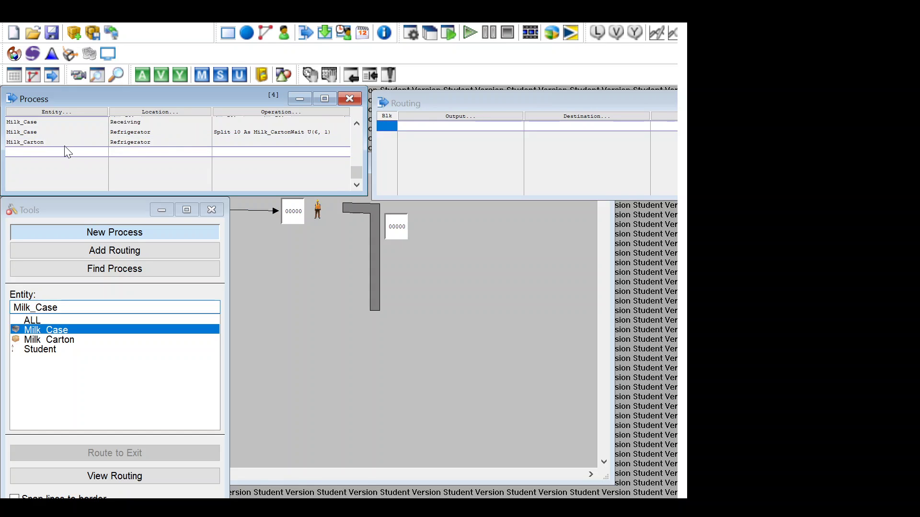
{"action": "double_click", "coordinate": [61, 151]}
{"action": "left_click", "coordinate": [663, 199]}
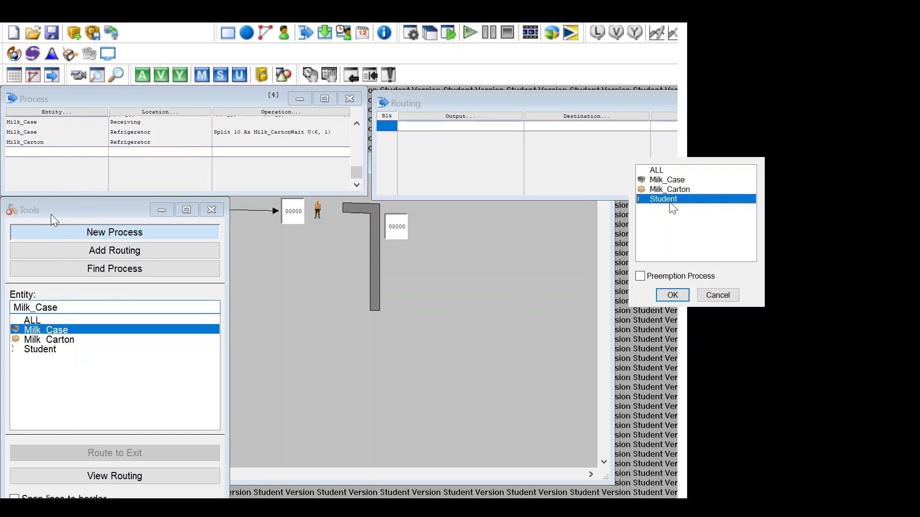
{"action": "left_click", "coordinate": [673, 295]}
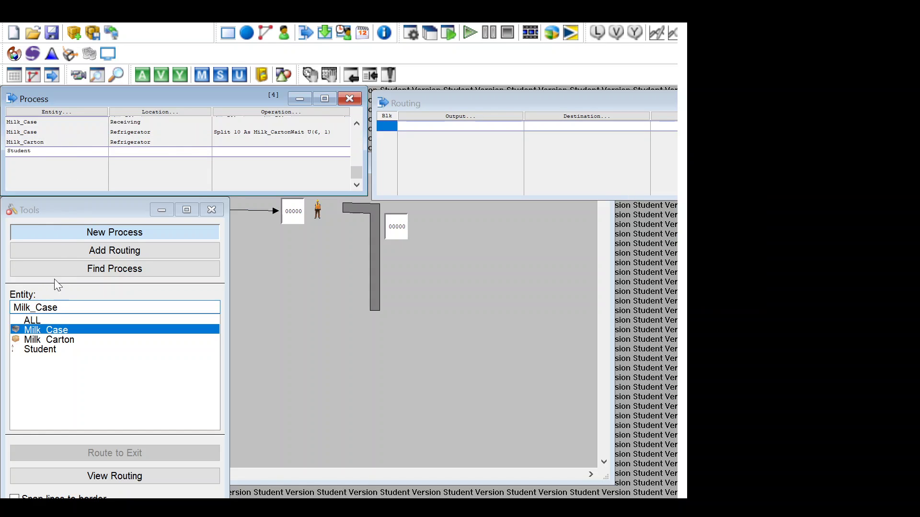
{"action": "double_click", "coordinate": [151, 151]}
{"action": "left_click", "coordinate": [668, 199]}
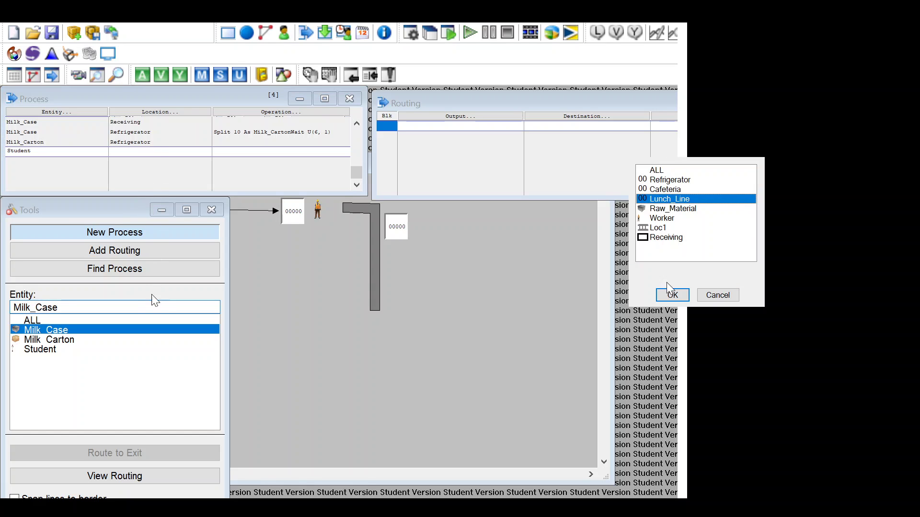
{"action": "left_click", "coordinate": [672, 294]}
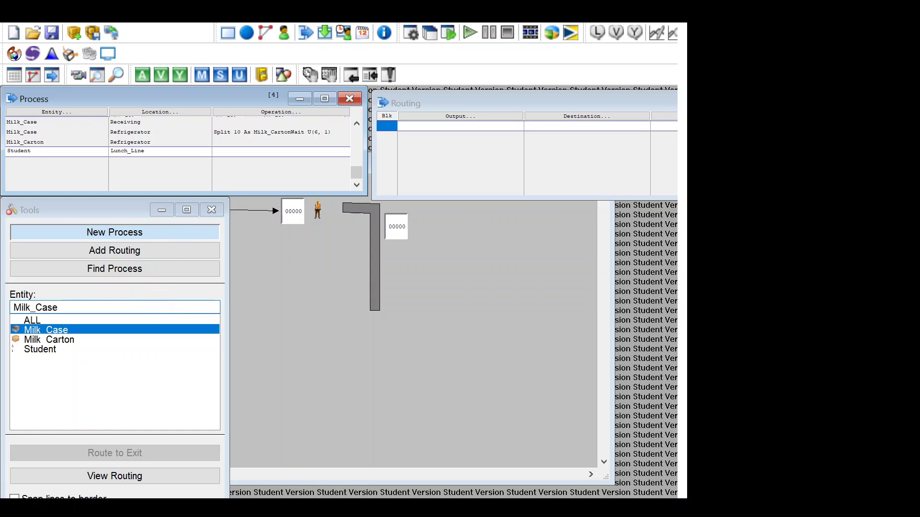
- Route the Student output from the Lunch_Line to the Cafeteria destination
{"action": "double_click", "coordinate": [463, 129]}
{"action": "left_click", "coordinate": [673, 294]}
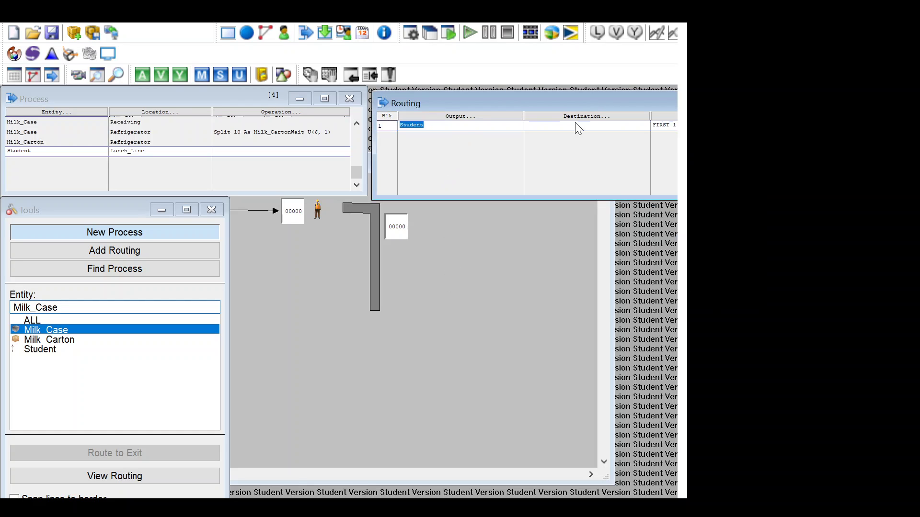
{"action": "left_click", "coordinate": [592, 128]}
{"action": "double_click", "coordinate": [592, 128]}
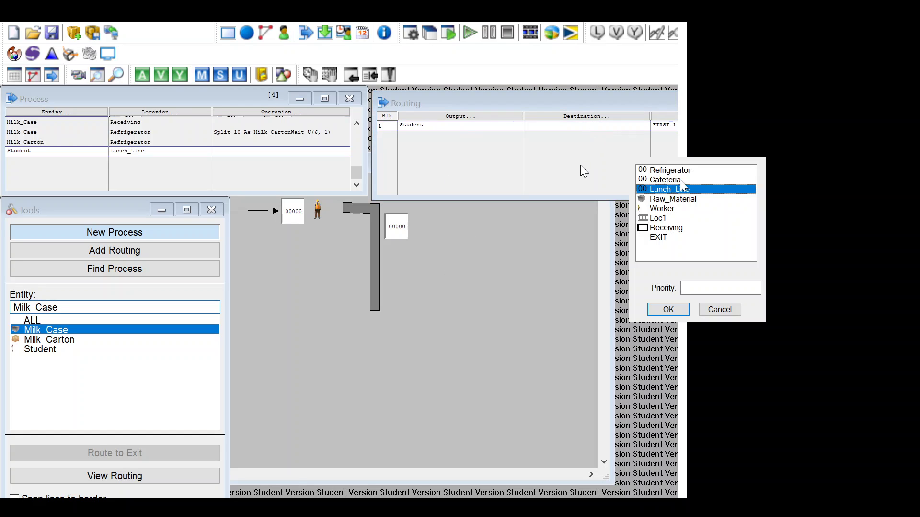
{"action": "left_click", "coordinate": [670, 310]}
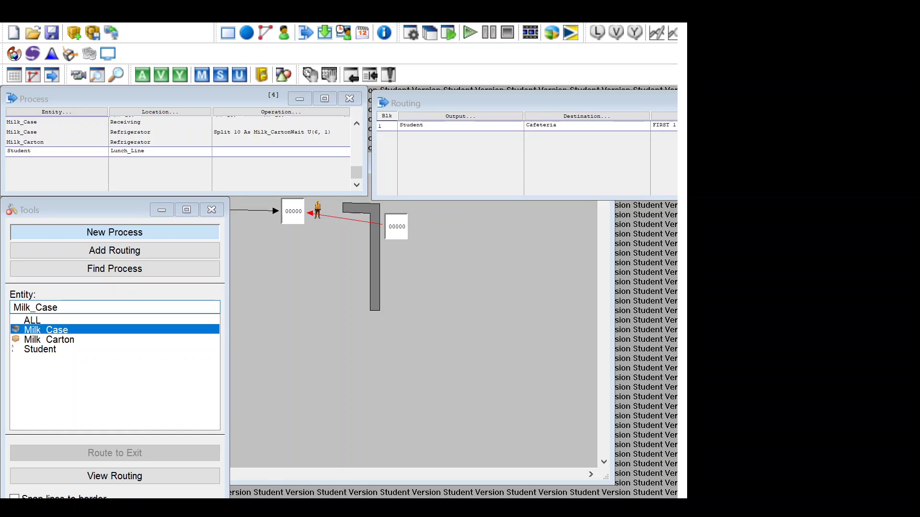
- Add a fifth process record for the Student entity and assign its location
{"action": "left_click", "coordinate": [144, 164]}
{"action": "left_click", "coordinate": [167, 158]}
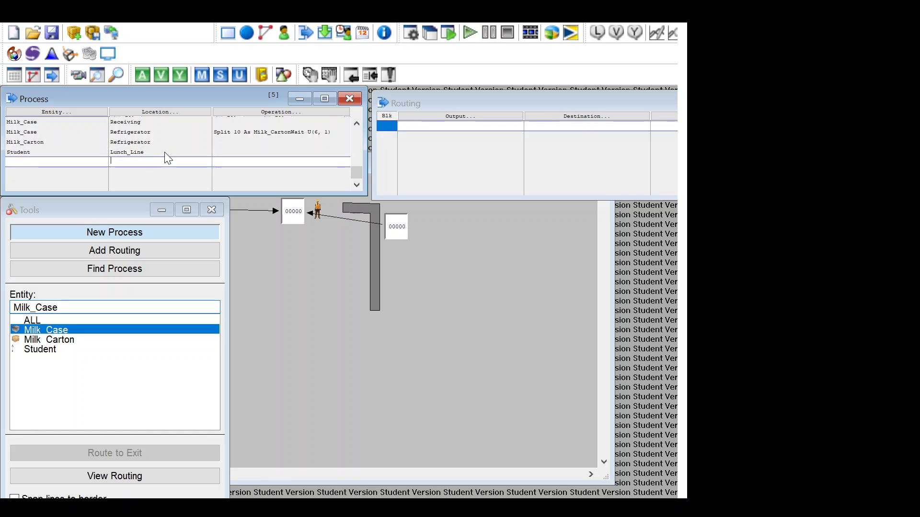
{"action": "left_click", "coordinate": [61, 162]}
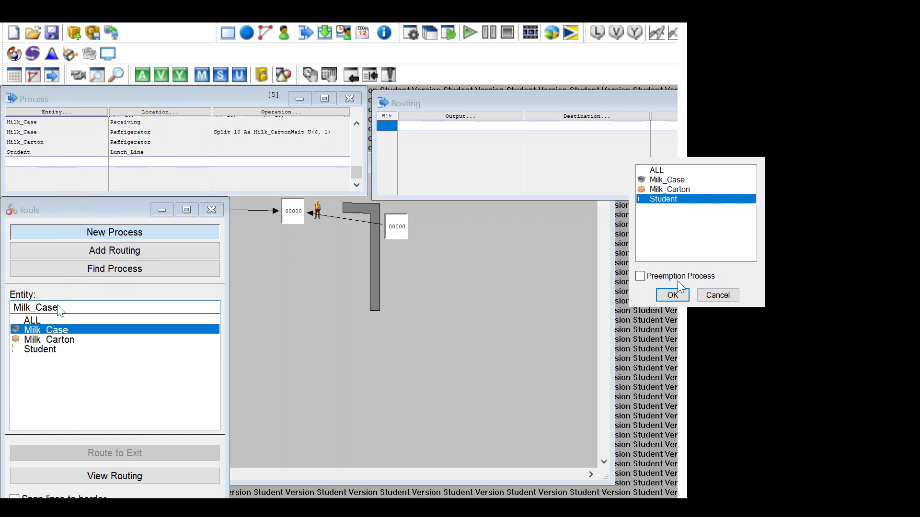
{"action": "left_click", "coordinate": [673, 294]}
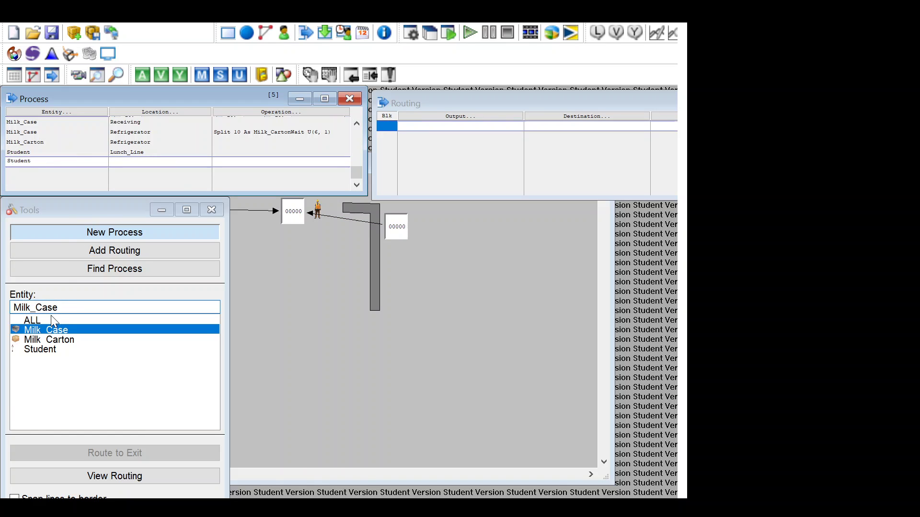
{"action": "left_click", "coordinate": [149, 161]}
{"action": "left_click", "coordinate": [673, 294]}
- Add the statement Join 1 Milk_Carton to the operation logic of the fifth process record, the second one for Student
{"action": "left_click", "coordinate": [305, 163]}
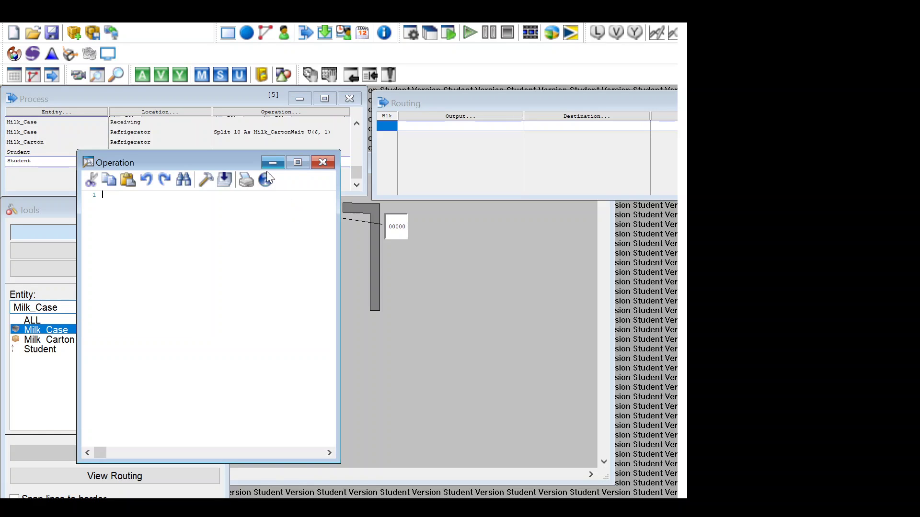
{"action": "left_click", "coordinate": [205, 179]}
{"action": "scroll", "coordinate": [690, 347], "scroll_direction": "left", "scroll_amount": 3}
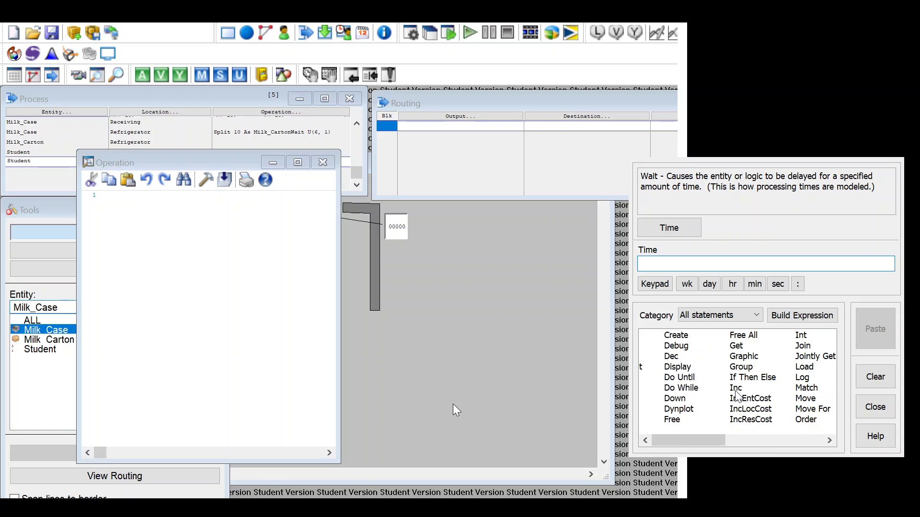
{"action": "scroll", "coordinate": [738, 397], "scroll_direction": "right", "scroll_amount": 2}
{"action": "left_click", "coordinate": [647, 345]}
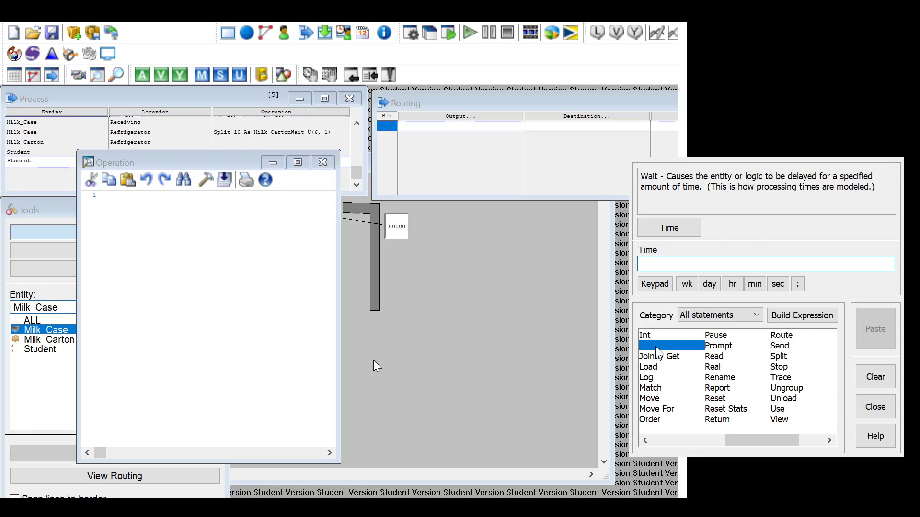
{"action": "type", "text": "1"}
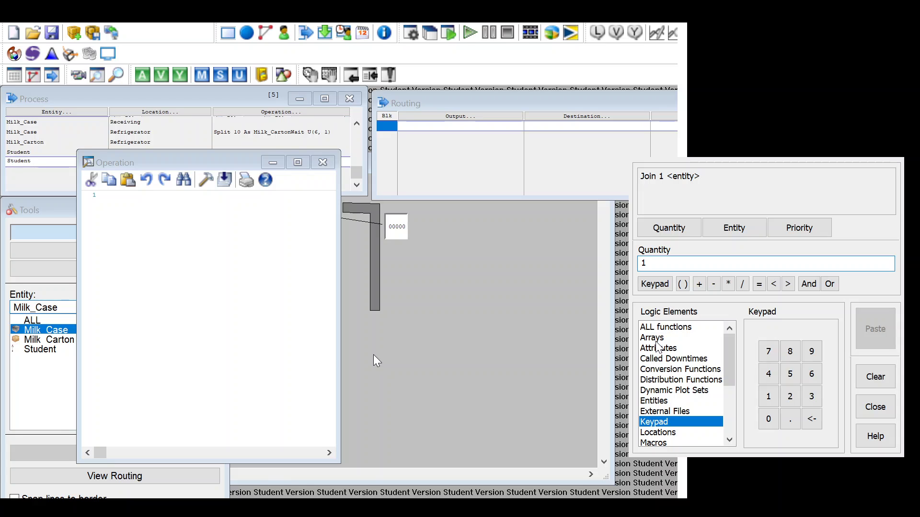
{"action": "left_click", "coordinate": [738, 229]}
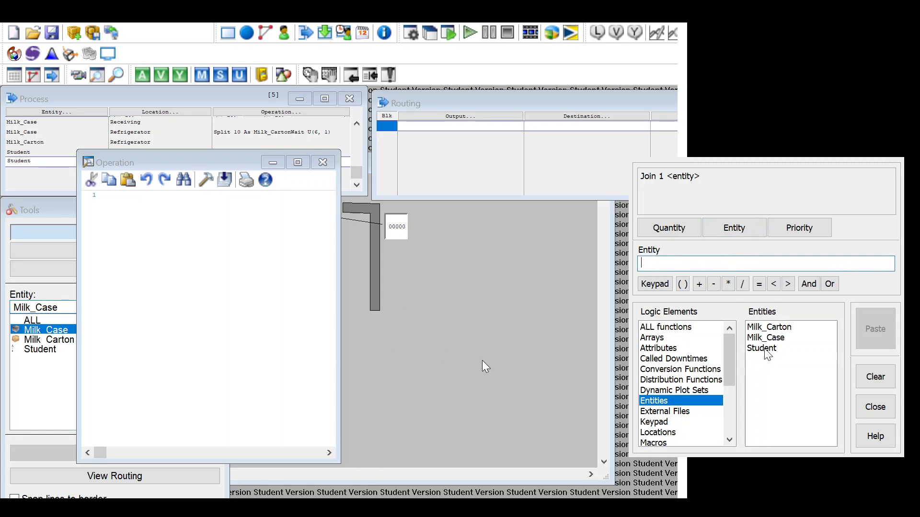
{"action": "left_click", "coordinate": [769, 327]}
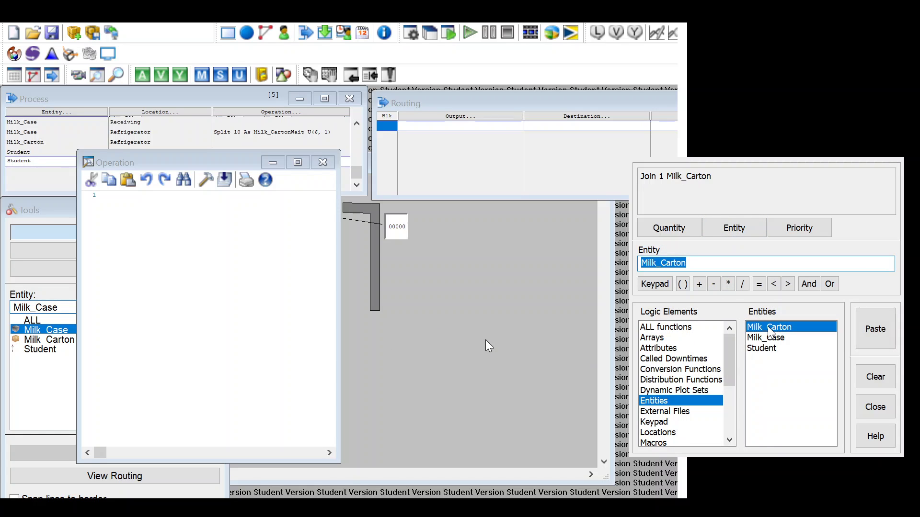
{"action": "left_click", "coordinate": [875, 331]}
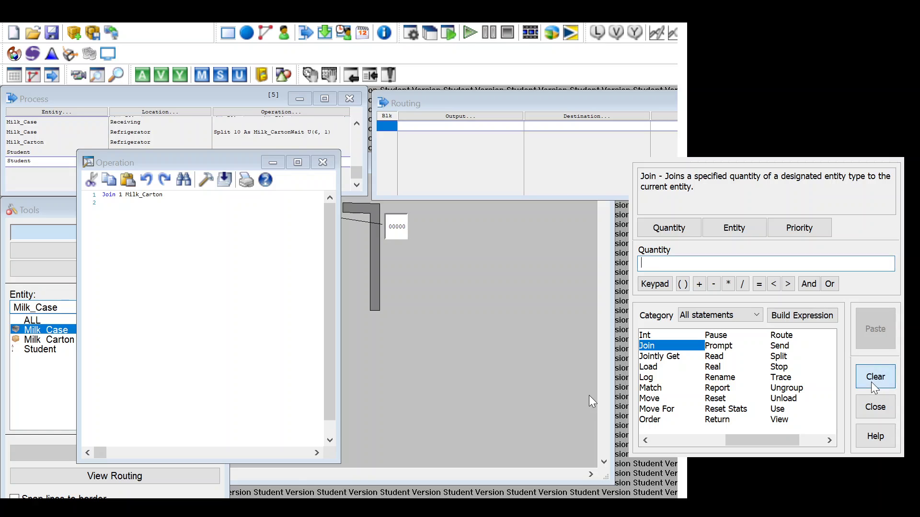
{"action": "left_click", "coordinate": [875, 407]}
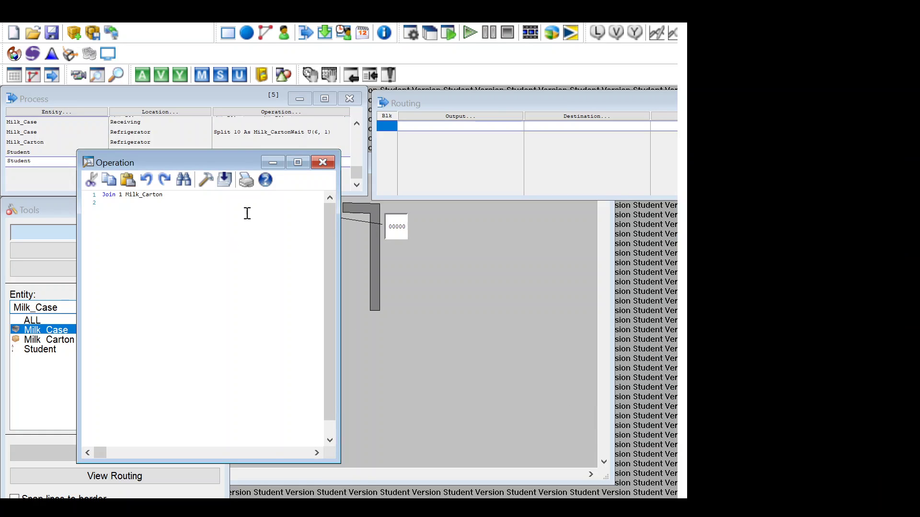
- Start a Wait statement for the fifth process record's operation logic and choose the Triangular distribution for its time
{"action": "left_click", "coordinate": [206, 181]}
{"action": "double_click", "coordinate": [780, 334]}
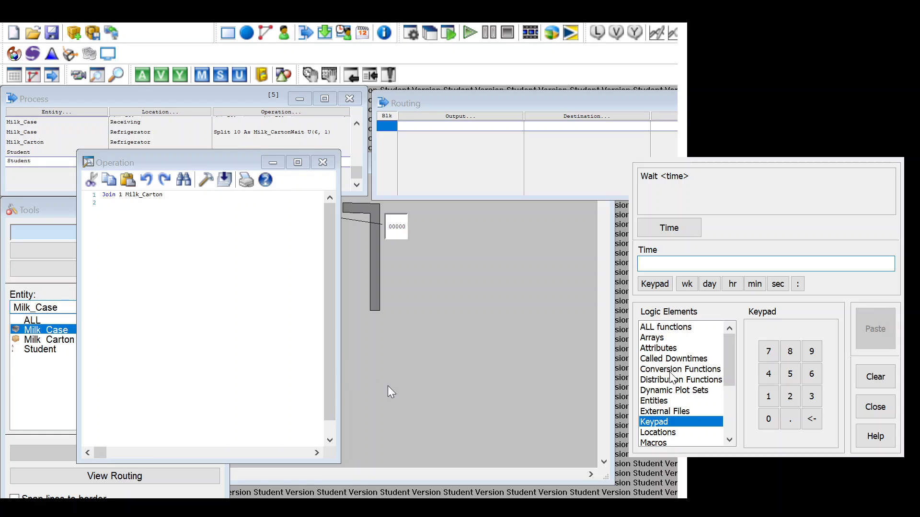
{"action": "left_click", "coordinate": [681, 370]}
{"action": "left_click", "coordinate": [682, 379]}
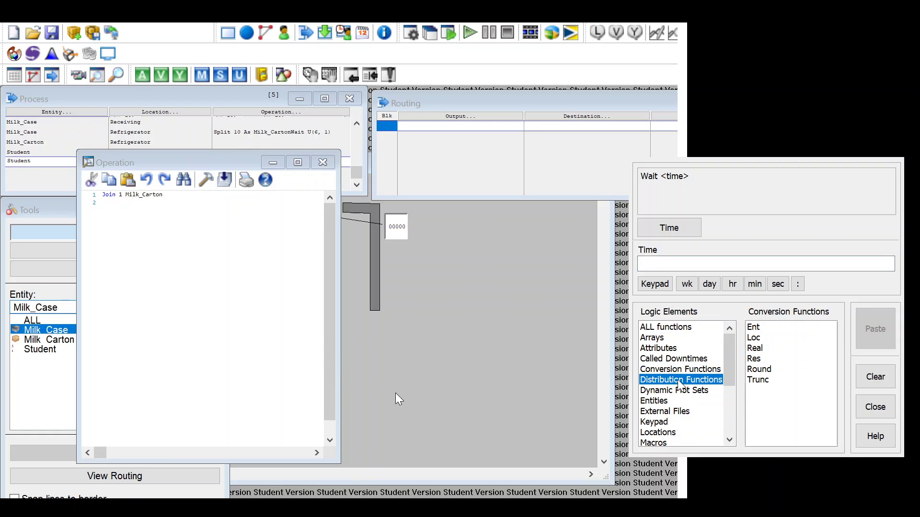
{"action": "scroll", "coordinate": [756, 382], "scroll_direction": "down", "scroll_amount": 2}
{"action": "double_click", "coordinate": [767, 412]}
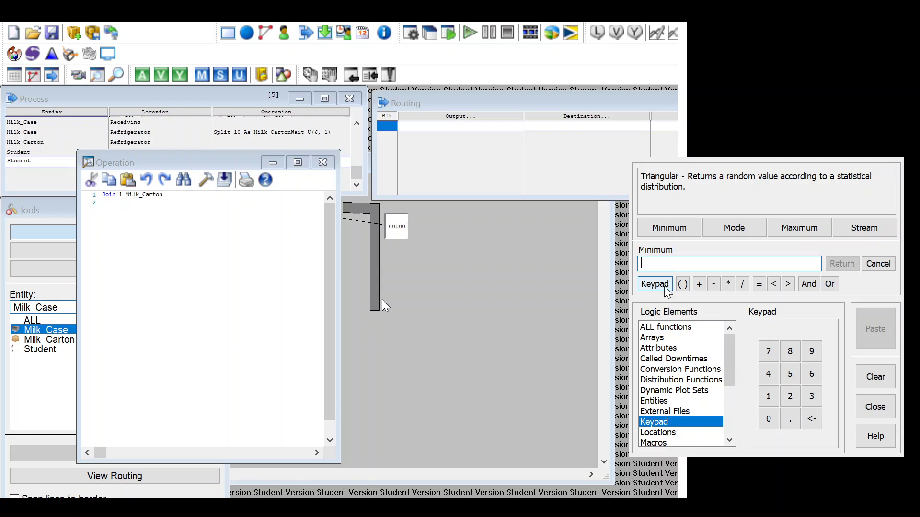
- Set the triangular distribution to minimum .1, mode .15 and maximum .2 in minutes, and insert the Wait statement into the operation logic
{"action": "left_click", "coordinate": [686, 261]}
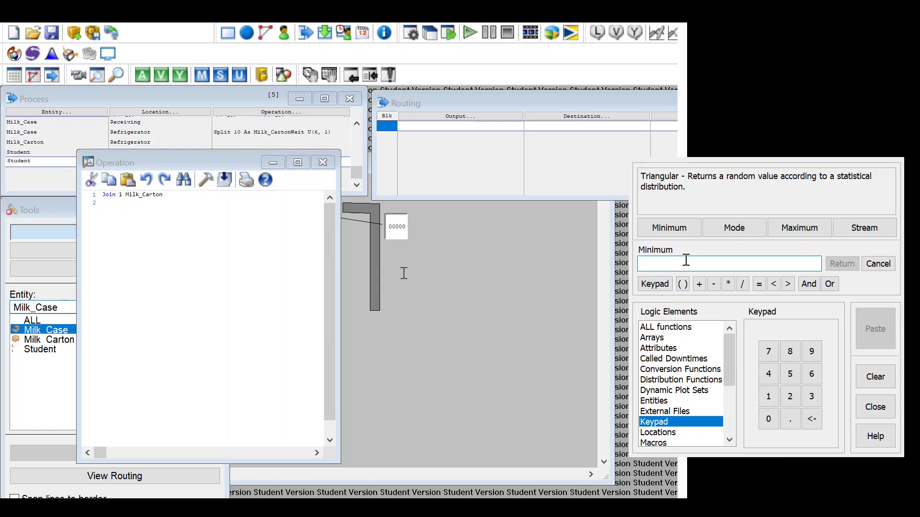
{"action": "left_click", "coordinate": [682, 234]}
{"action": "type", "text": ".1"}
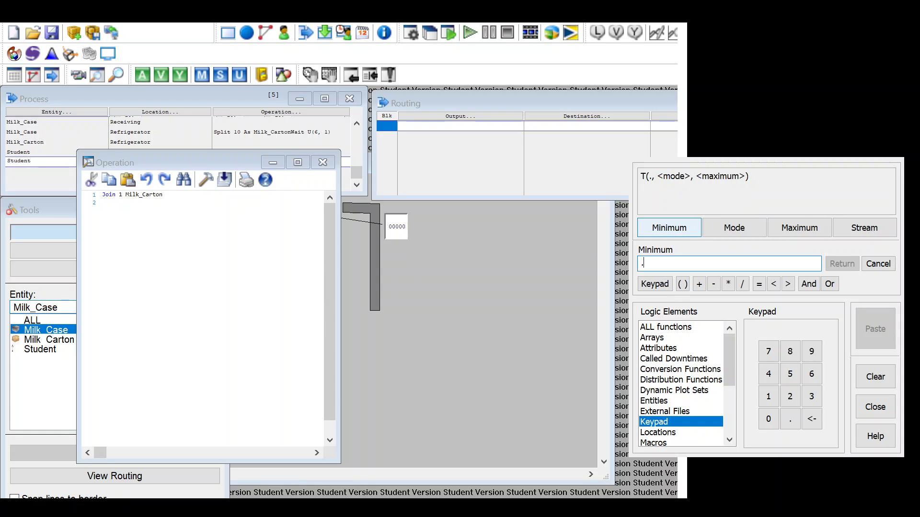
{"action": "left_click", "coordinate": [725, 229]}
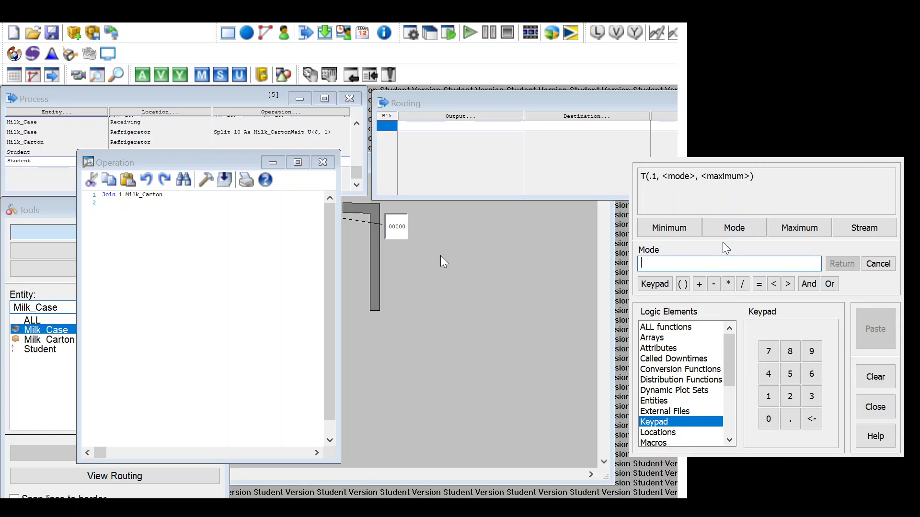
{"action": "type", "text": ".15"}
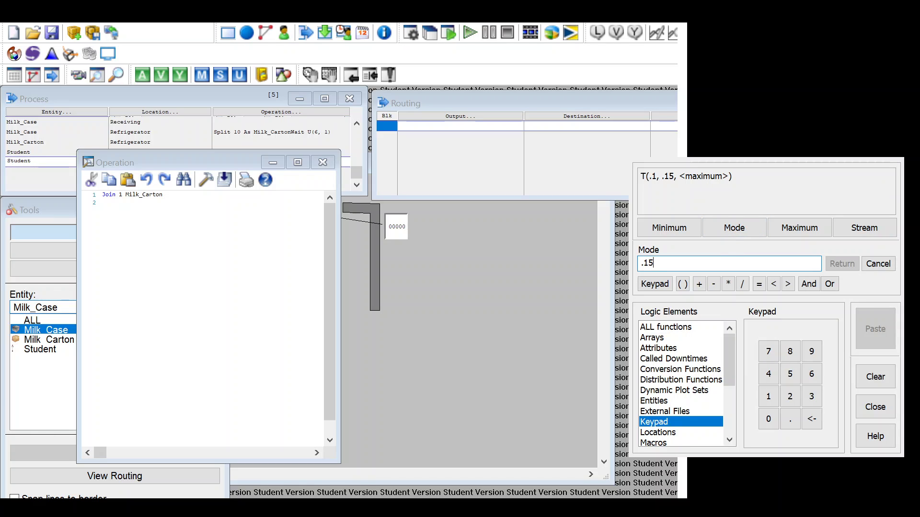
{"action": "left_click", "coordinate": [793, 229]}
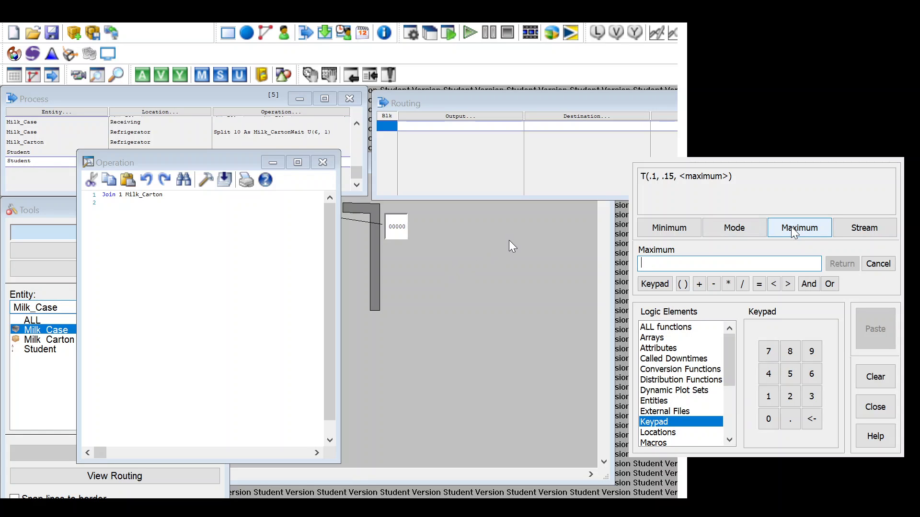
{"action": "type", "text": ".2"}
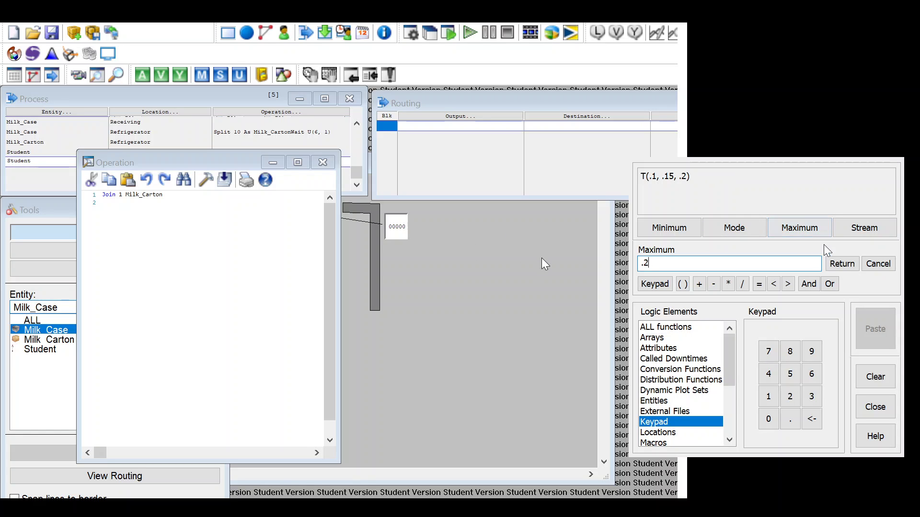
{"action": "left_click", "coordinate": [842, 263]}
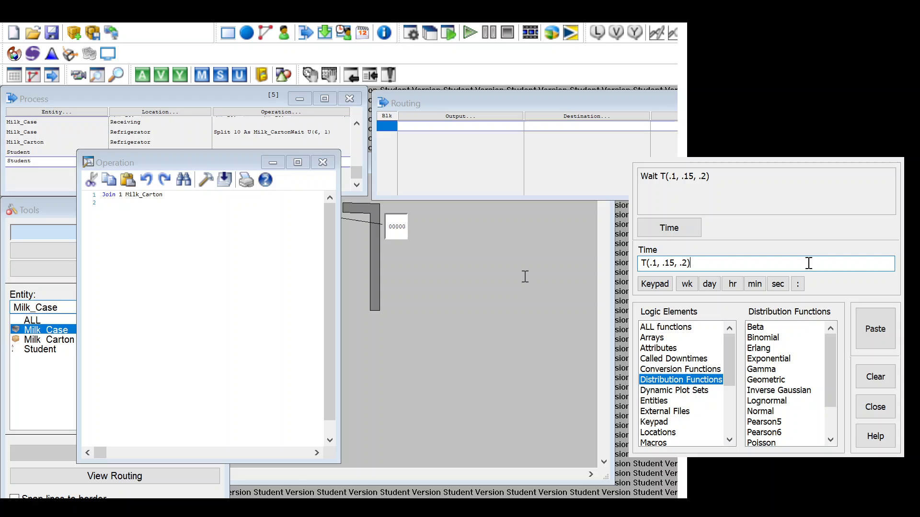
{"action": "left_click", "coordinate": [755, 284]}
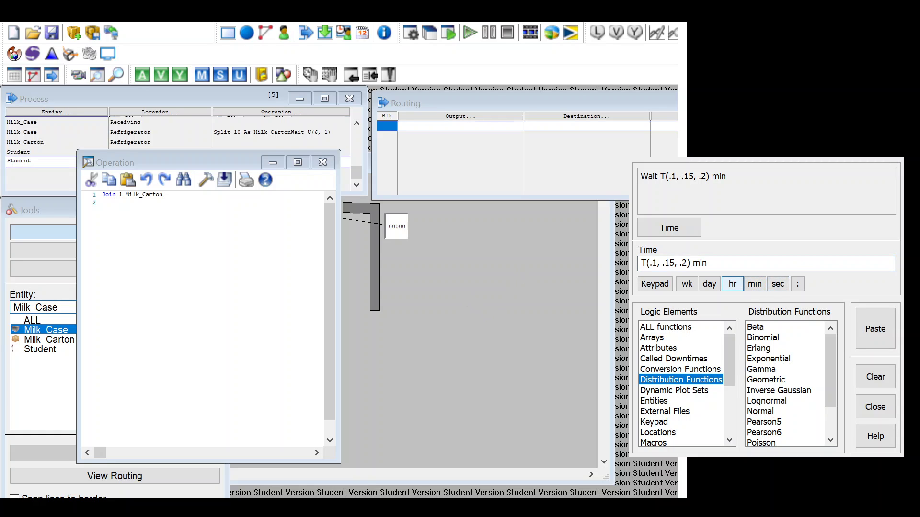
{"action": "left_click", "coordinate": [873, 344]}
{"action": "left_click", "coordinate": [874, 407]}
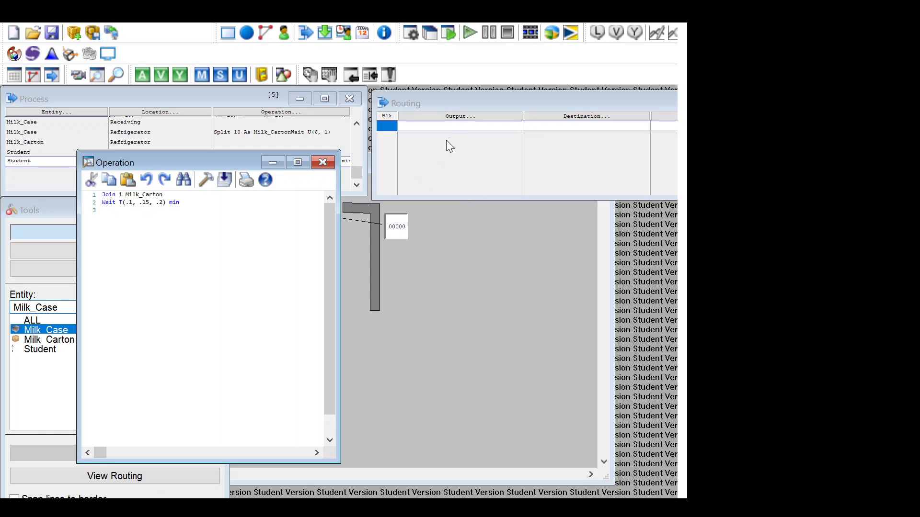
- Route the Student output of the fifth process record to the EXIT destination
{"action": "left_click", "coordinate": [451, 126]}
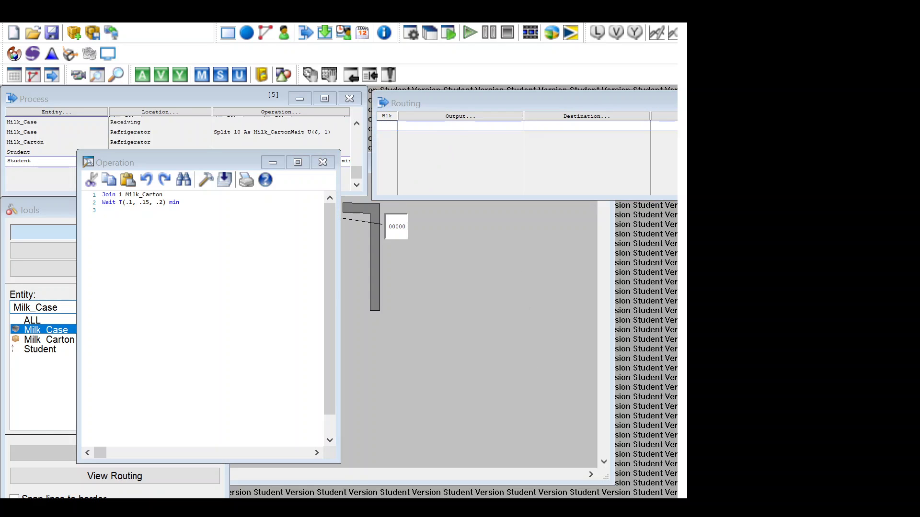
{"action": "left_click", "coordinate": [460, 118]}
{"action": "left_click", "coordinate": [673, 199]}
{"action": "left_click", "coordinate": [675, 293]}
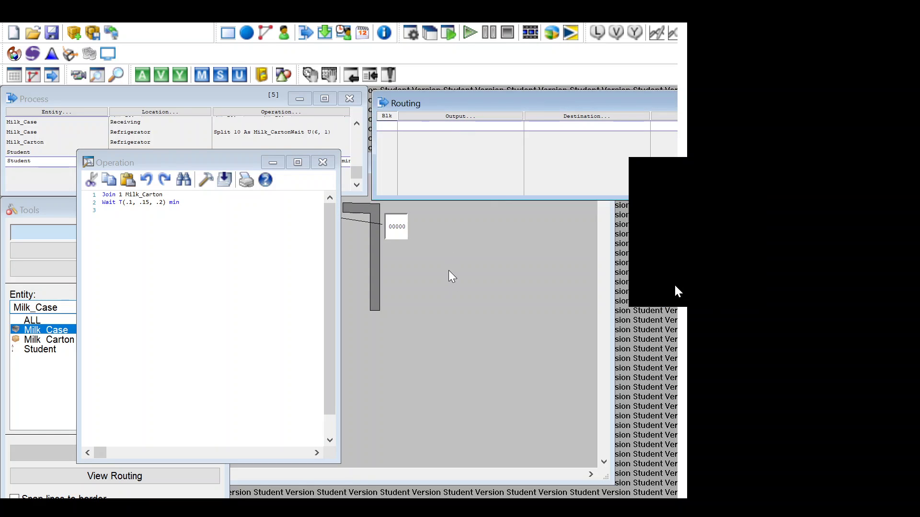
{"action": "left_click", "coordinate": [577, 117]}
{"action": "left_click", "coordinate": [661, 238]}
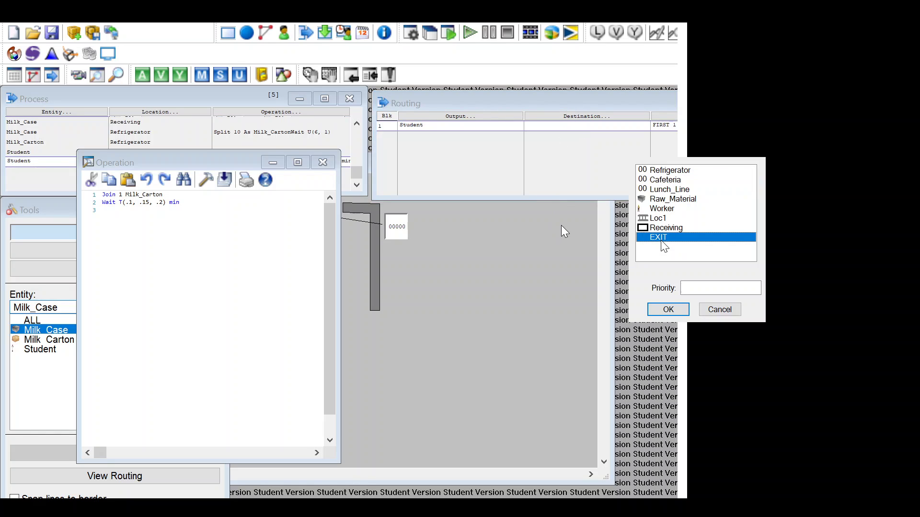
{"action": "left_click", "coordinate": [668, 310]}
{"action": "key", "text": "alt+Tab"}
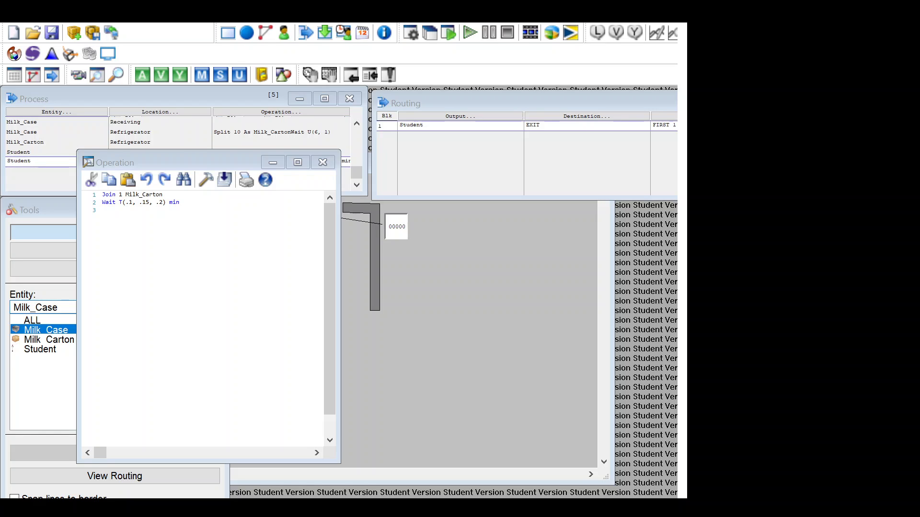
- Save the model under the file name a and run the simulation at near-maximum speed
{"action": "left_click", "coordinate": [550, 265]}
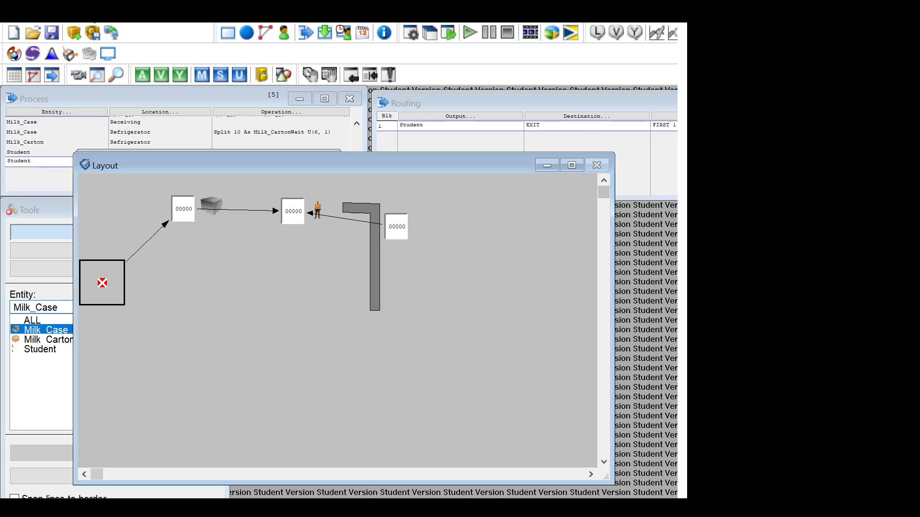
{"action": "left_click", "coordinate": [112, 33]}
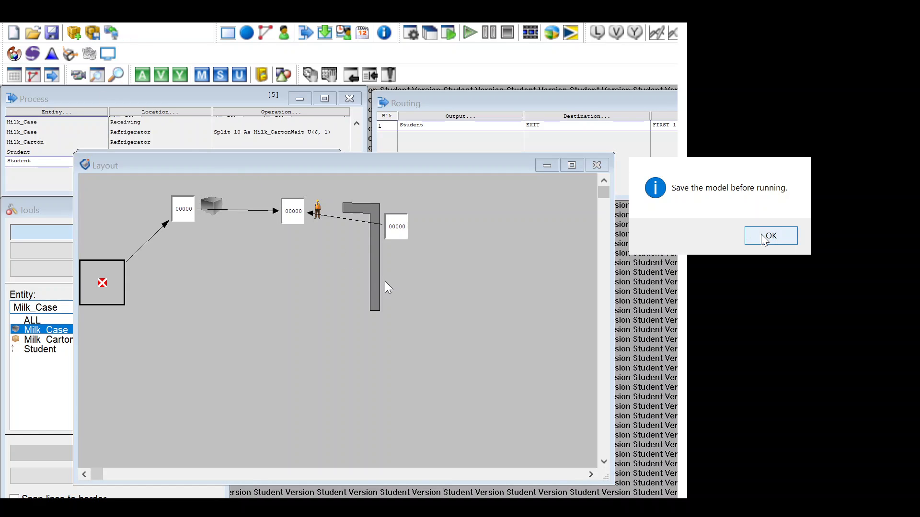
{"action": "key", "text": "Return"}
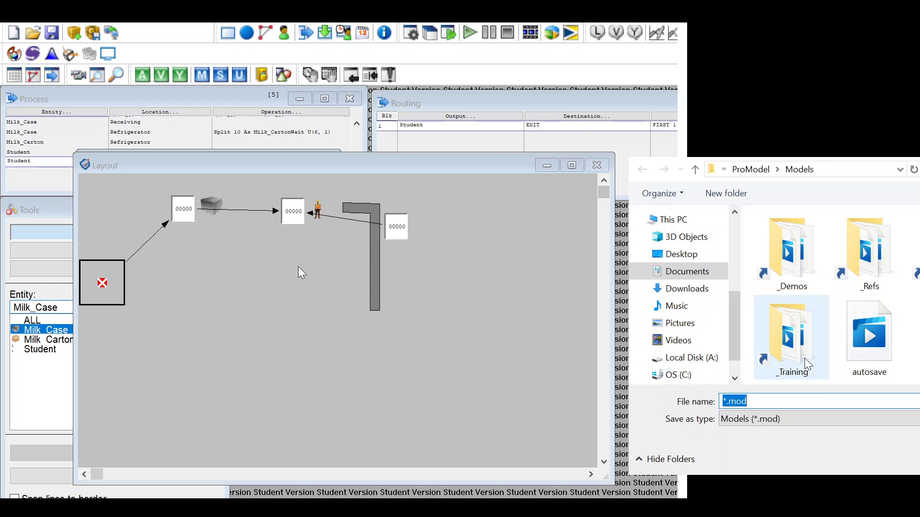
{"action": "type", "text": "a"}
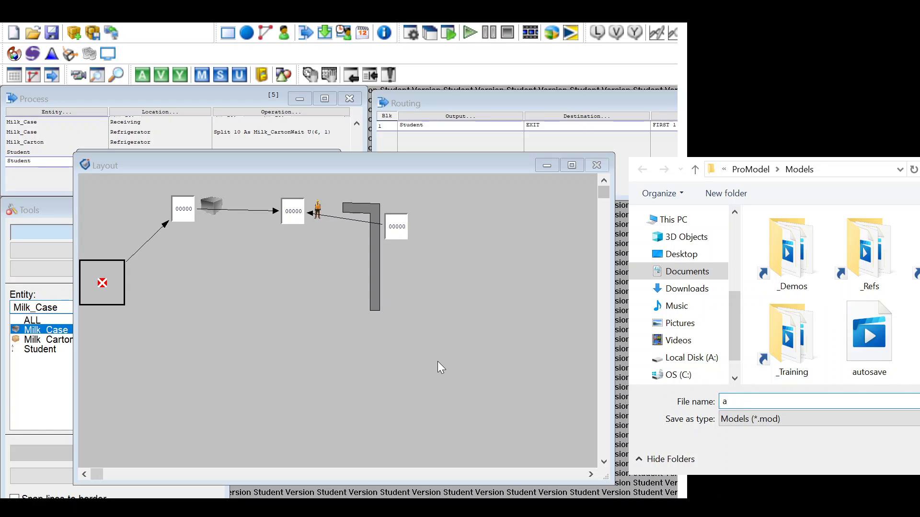
{"action": "key", "text": "Return"}
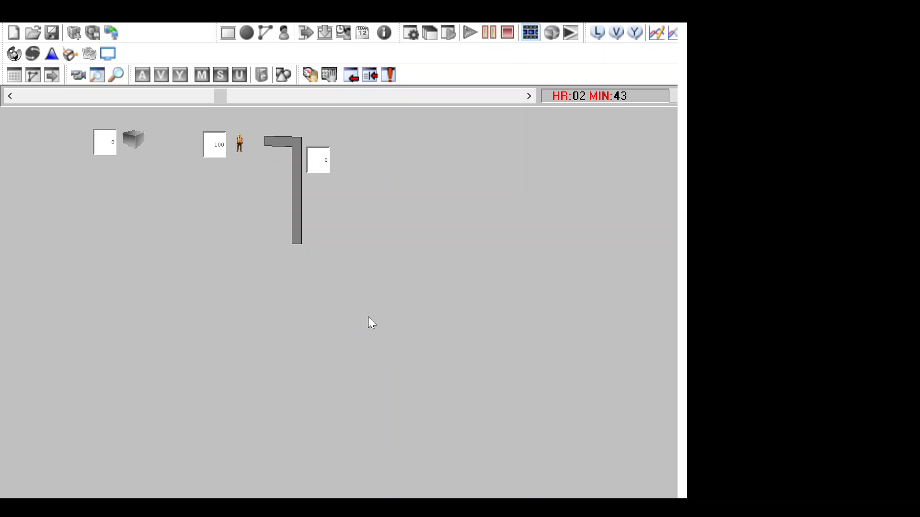
{"action": "left_click_drag", "start_coordinate": [220, 96], "coordinate": [517, 97]}
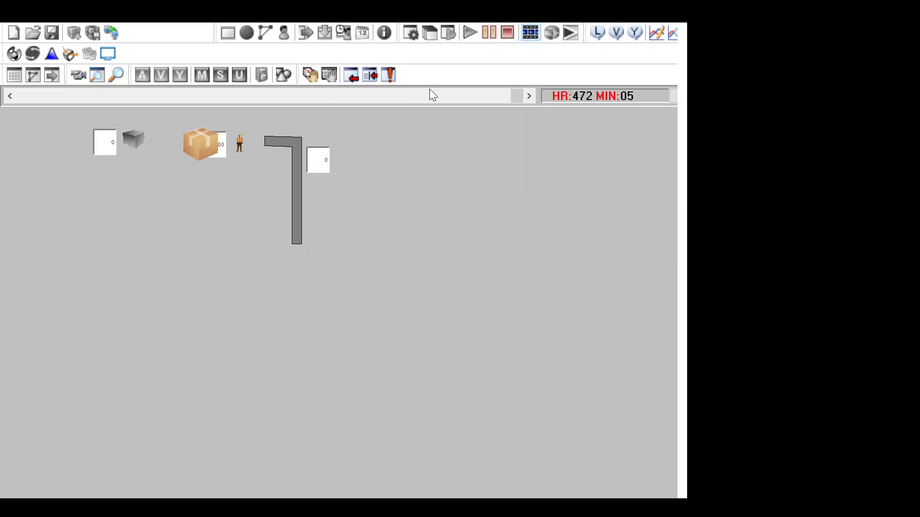
- Leave the simulation run and set the run time to 4800 hours in the simulation options
{"action": "left_click", "coordinate": [733, 237]}
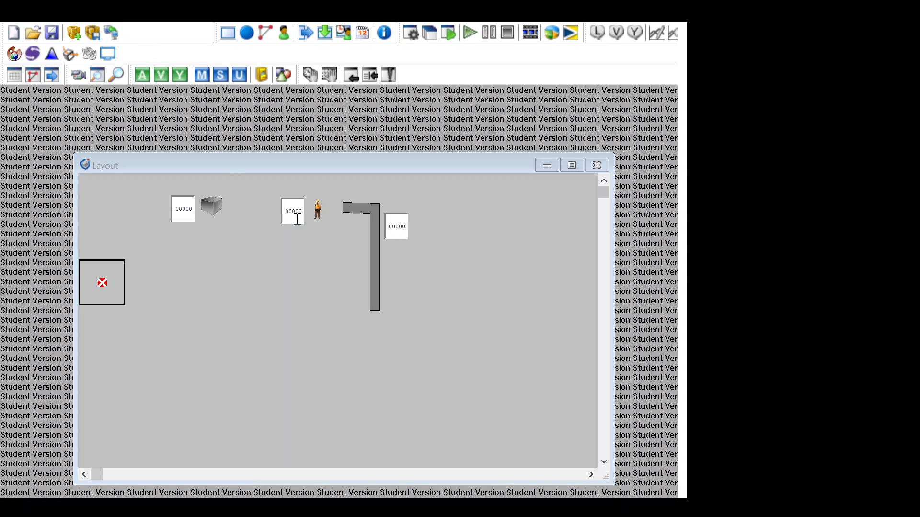
{"action": "type", "text": "4800"}
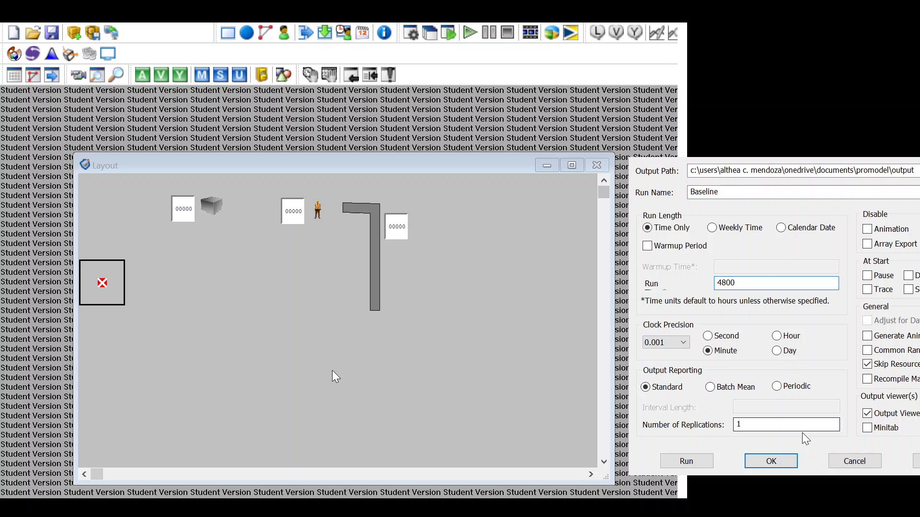
{"action": "left_click", "coordinate": [771, 461]}
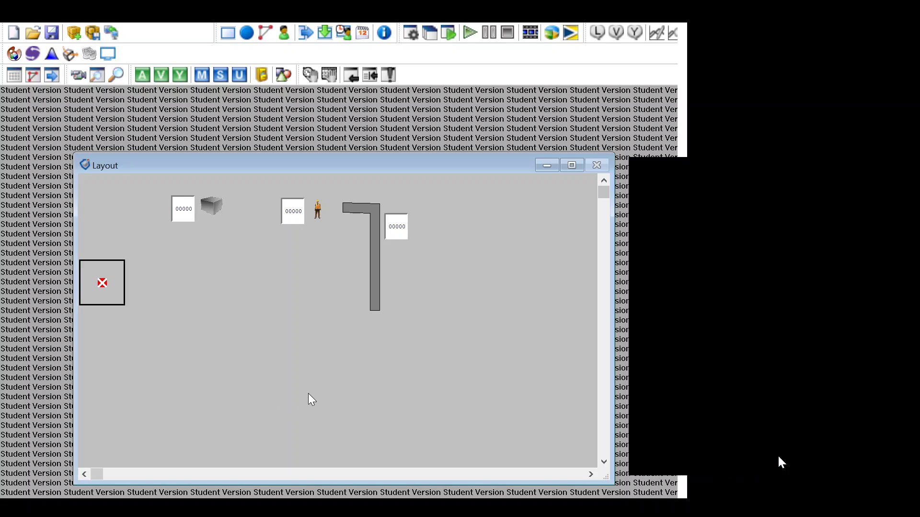
- Run the simulation again with the new run time and raise the animation speed to the maximum
{"action": "left_click", "coordinate": [126, 13]}
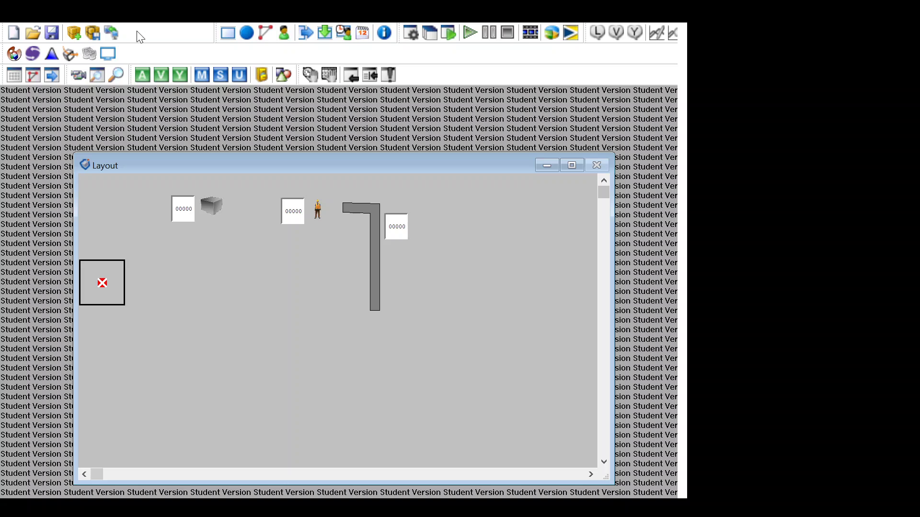
{"action": "left_click", "coordinate": [136, 32]}
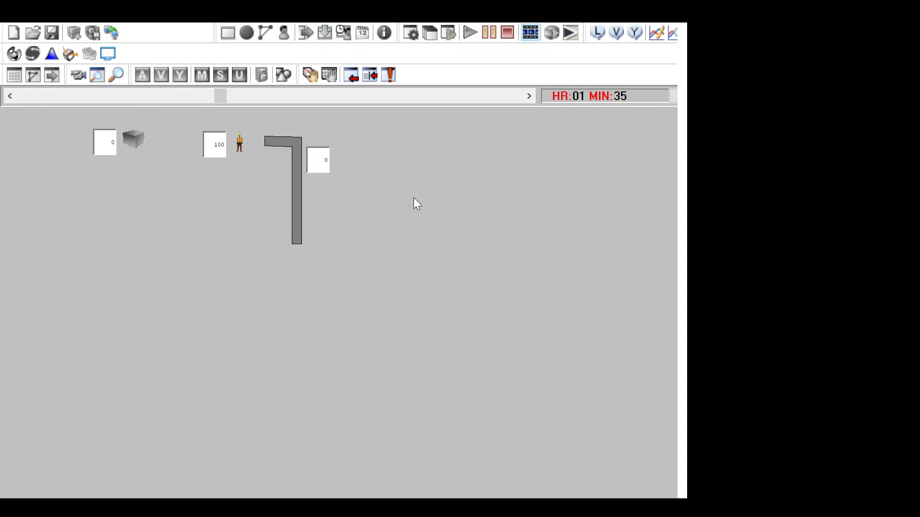
{"action": "left_click_drag", "start_coordinate": [224, 94], "coordinate": [429, 109]}
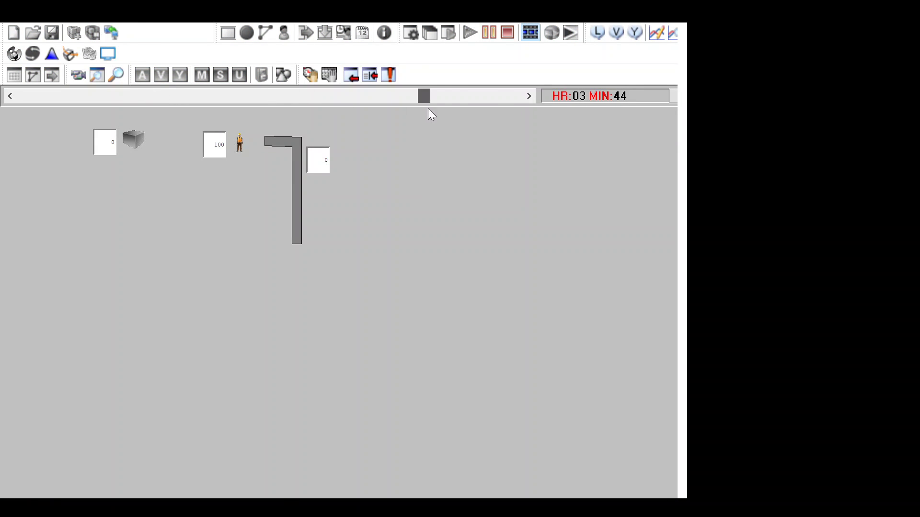
{"action": "left_click_drag", "start_coordinate": [520, 114], "coordinate": [537, 110]}
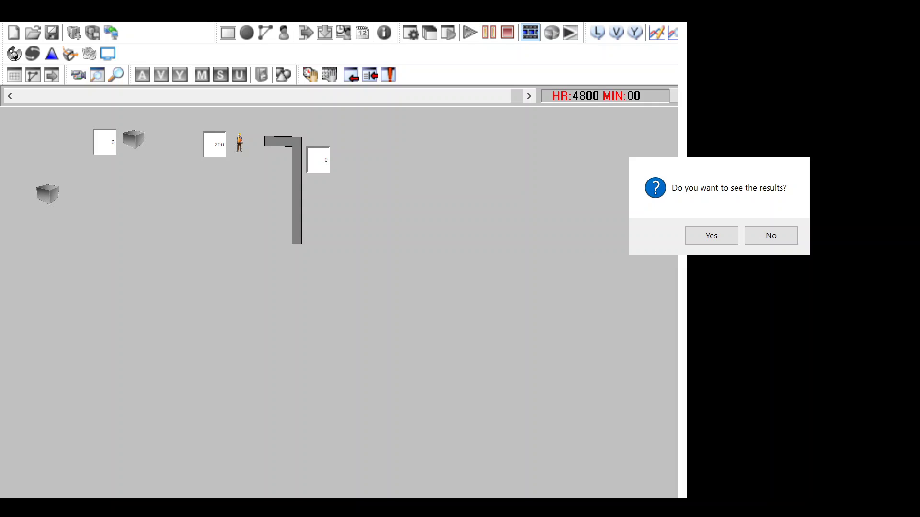
- Open the run results and examine the average times of milk cases, milk cartons and students in the Entity Summary table
{"action": "left_click", "coordinate": [724, 242]}
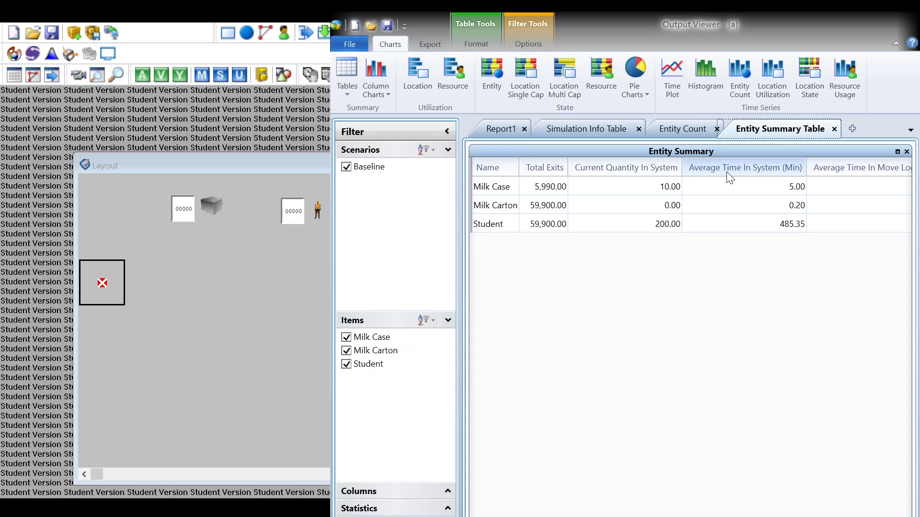
{"action": "left_click", "coordinate": [735, 205]}
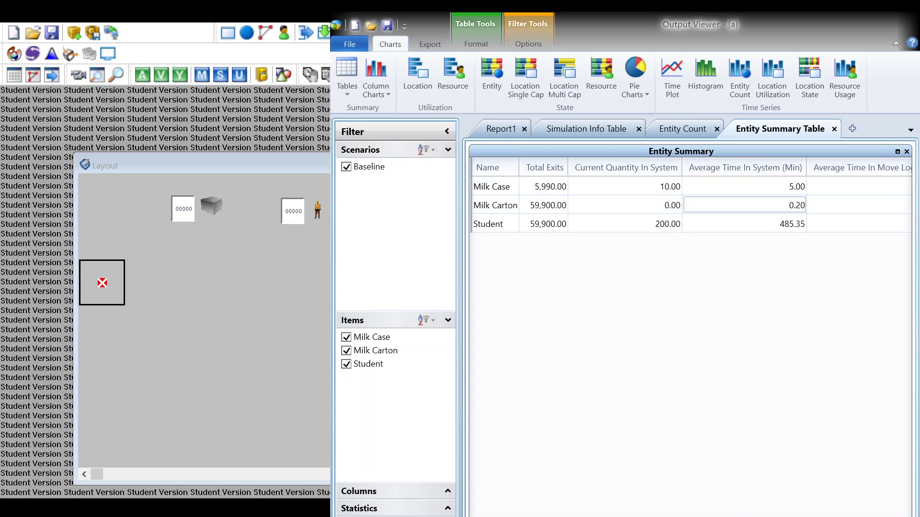
{"action": "scroll", "coordinate": [691, 195], "scroll_direction": "right", "scroll_amount": 6}
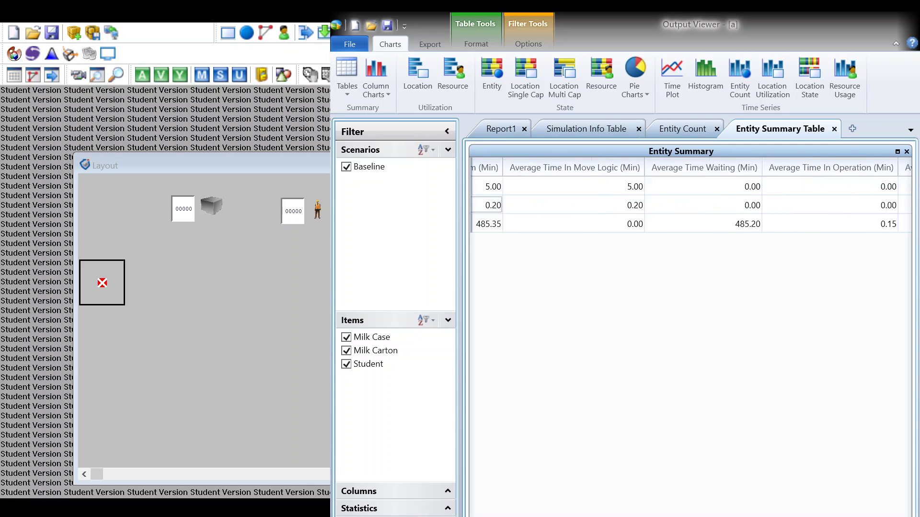
{"action": "scroll", "coordinate": [690, 195], "scroll_direction": "right", "scroll_amount": 2}
{"action": "scroll", "coordinate": [691, 195], "scroll_direction": "left", "scroll_amount": 8}
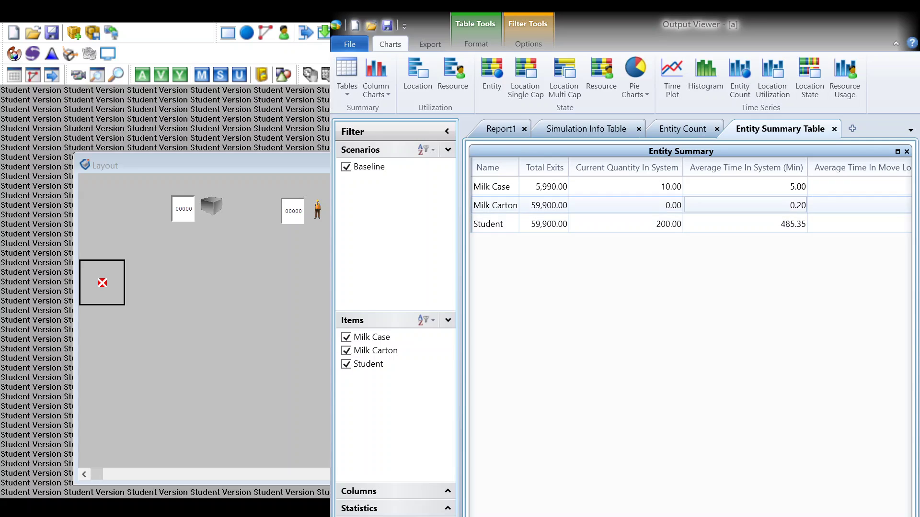
{"action": "left_click", "coordinate": [745, 206]}
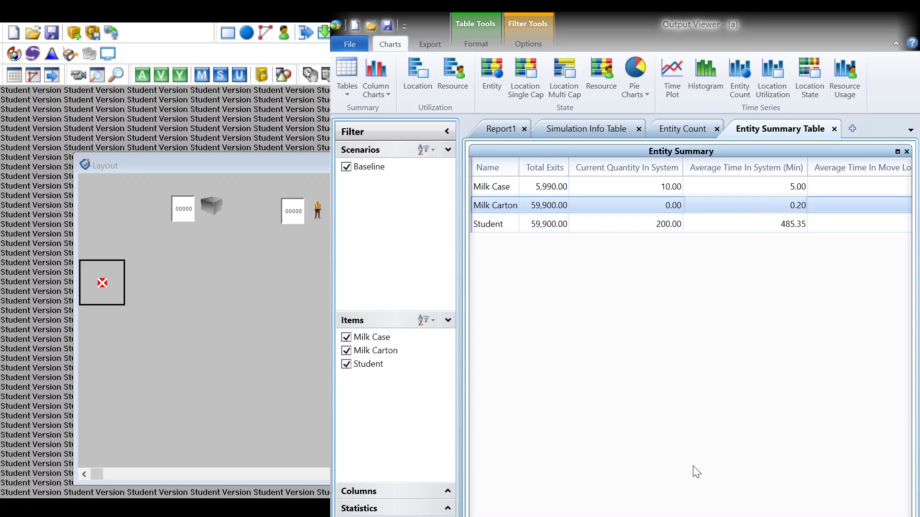
{"action": "left_click_drag", "start_coordinate": [677, 516], "coordinate": [584, 479]}
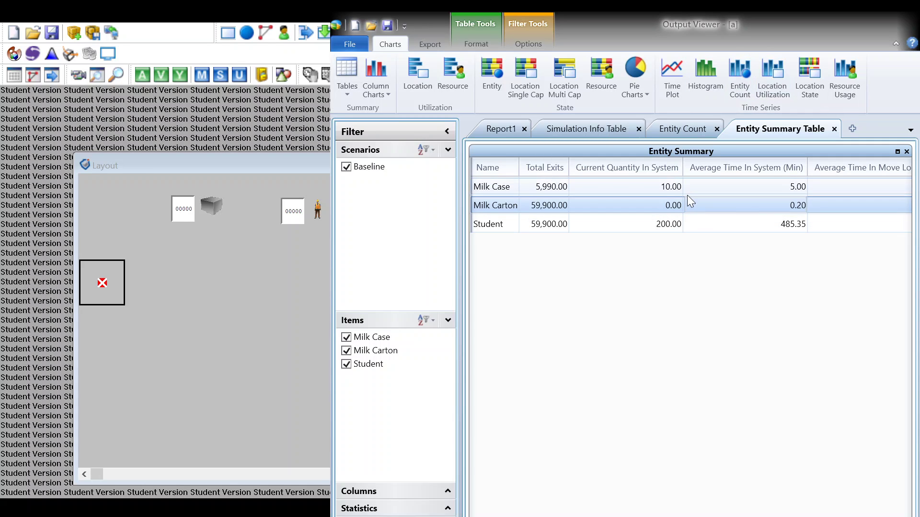
- Create a Location Utilization time series chart and clear Refrigerator from its plotted locations
{"action": "left_click", "coordinate": [772, 79]}
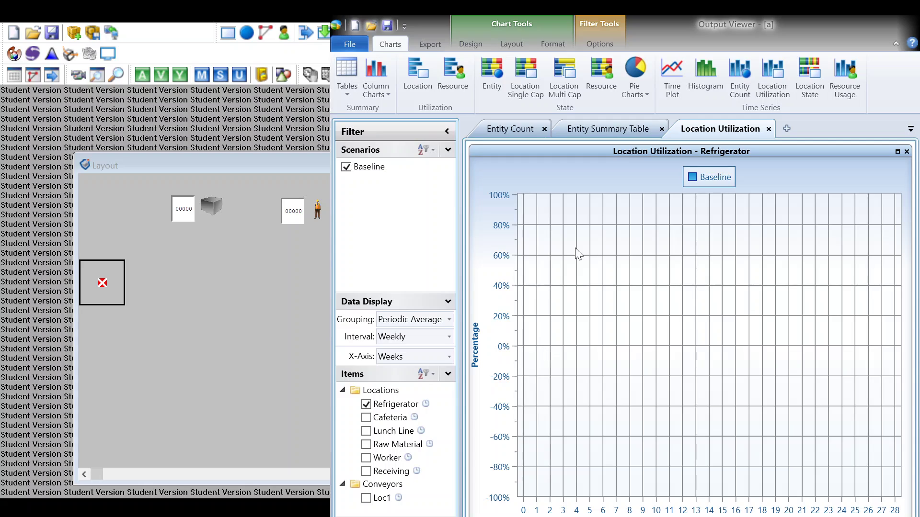
{"action": "left_click", "coordinate": [365, 405]}
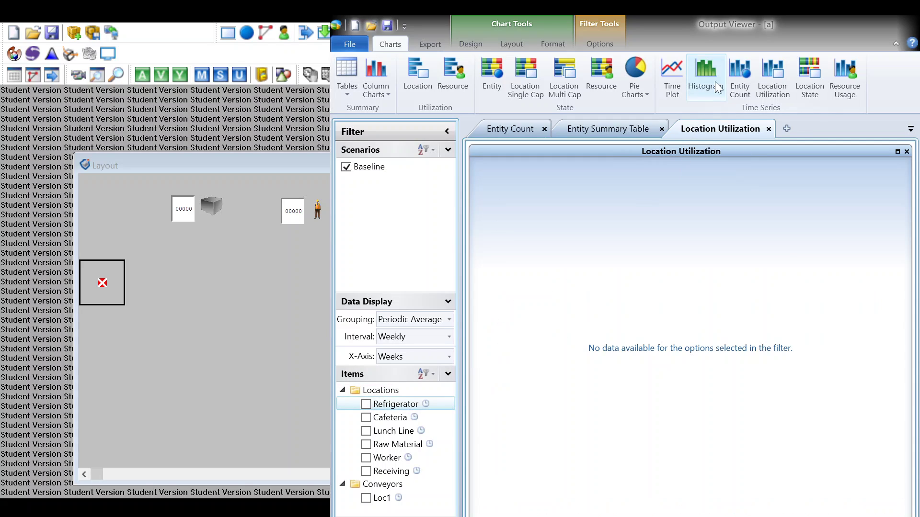
- Create another Entity Count time series chart for Milk Carton, try the Hourly interval, and set the grouping to None
{"action": "left_click", "coordinate": [741, 76]}
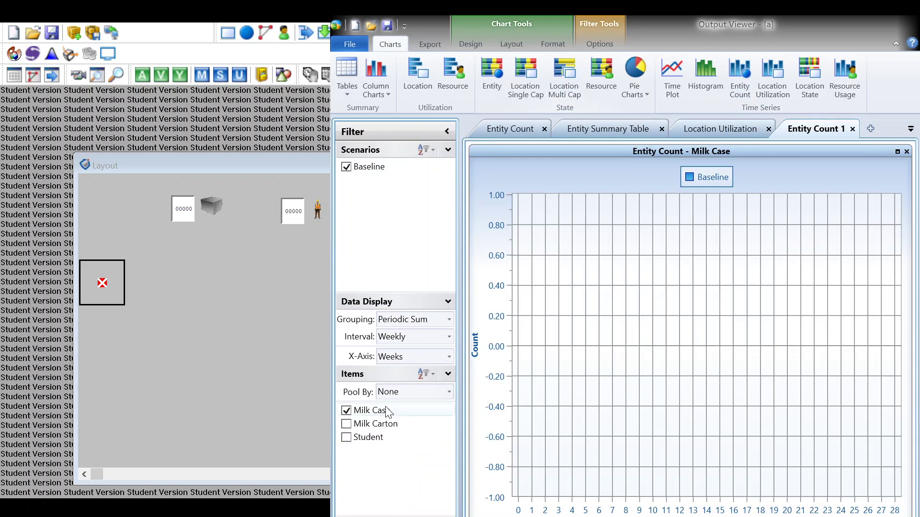
{"action": "left_click", "coordinate": [379, 422]}
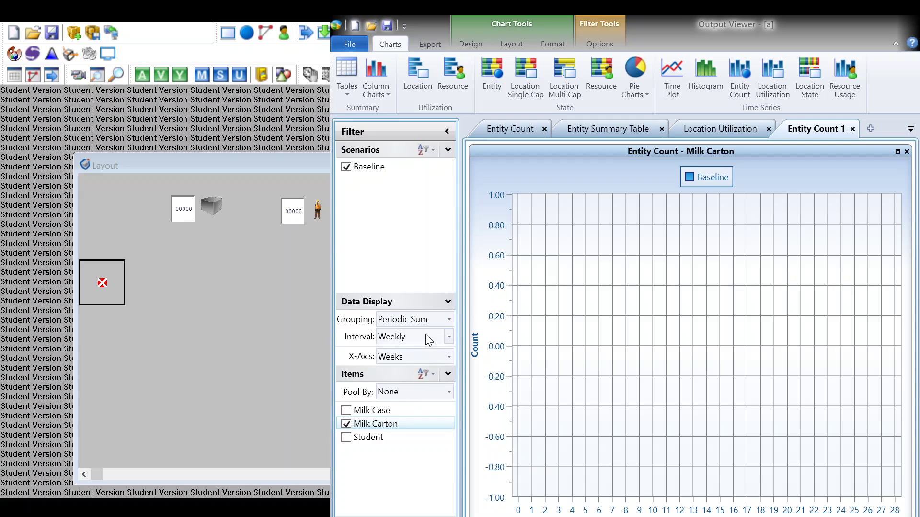
{"action": "left_click", "coordinate": [425, 334]}
{"action": "left_click", "coordinate": [424, 355]}
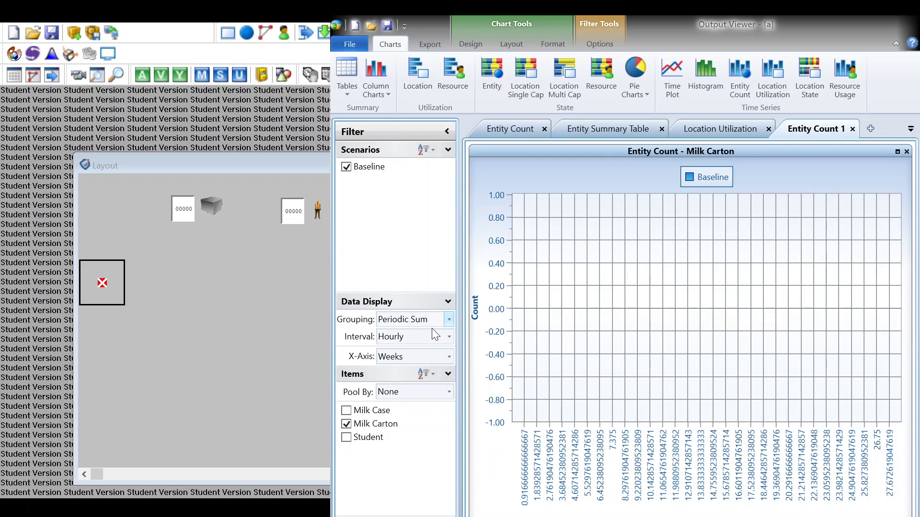
{"action": "left_click", "coordinate": [426, 342]}
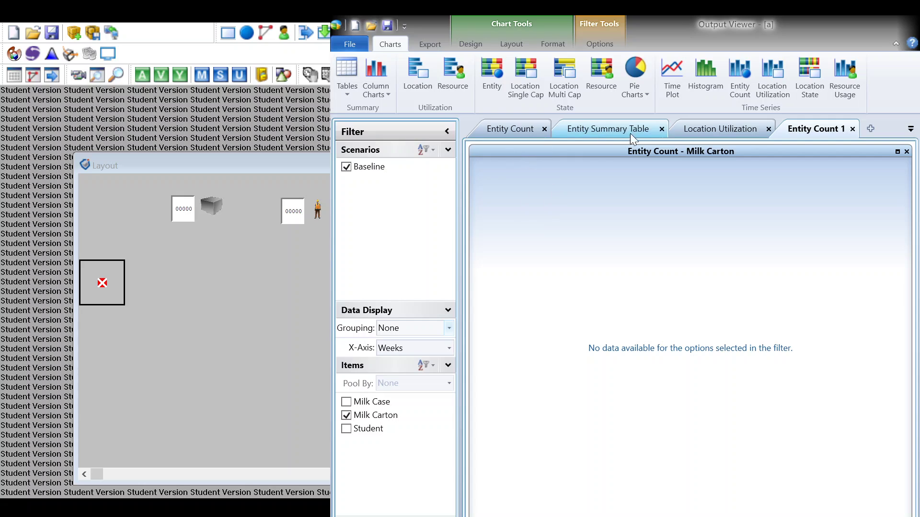
- Create another Entity Summary table and examine the entities' average move logic, waiting, operation and blocked times
{"action": "left_click", "coordinate": [588, 129]}
{"action": "left_click", "coordinate": [501, 129]}
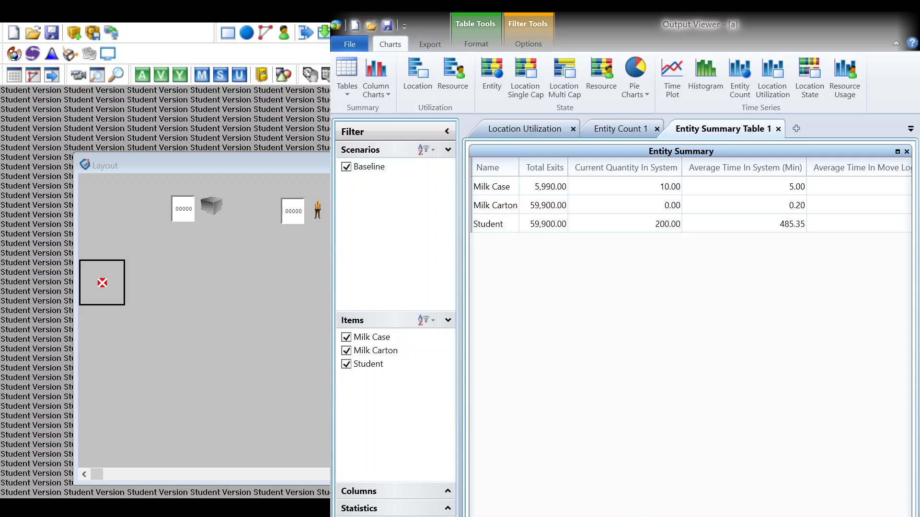
{"action": "scroll", "coordinate": [826, 495], "scroll_direction": "right", "scroll_amount": 5}
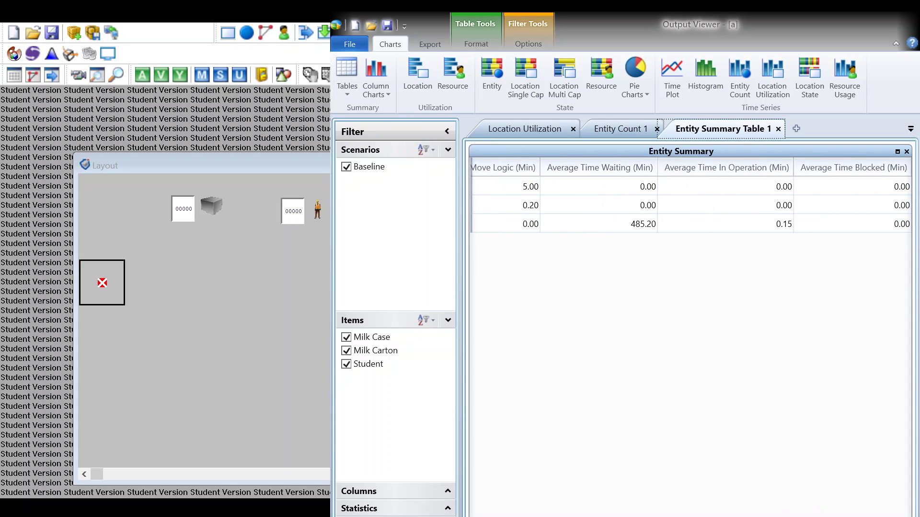